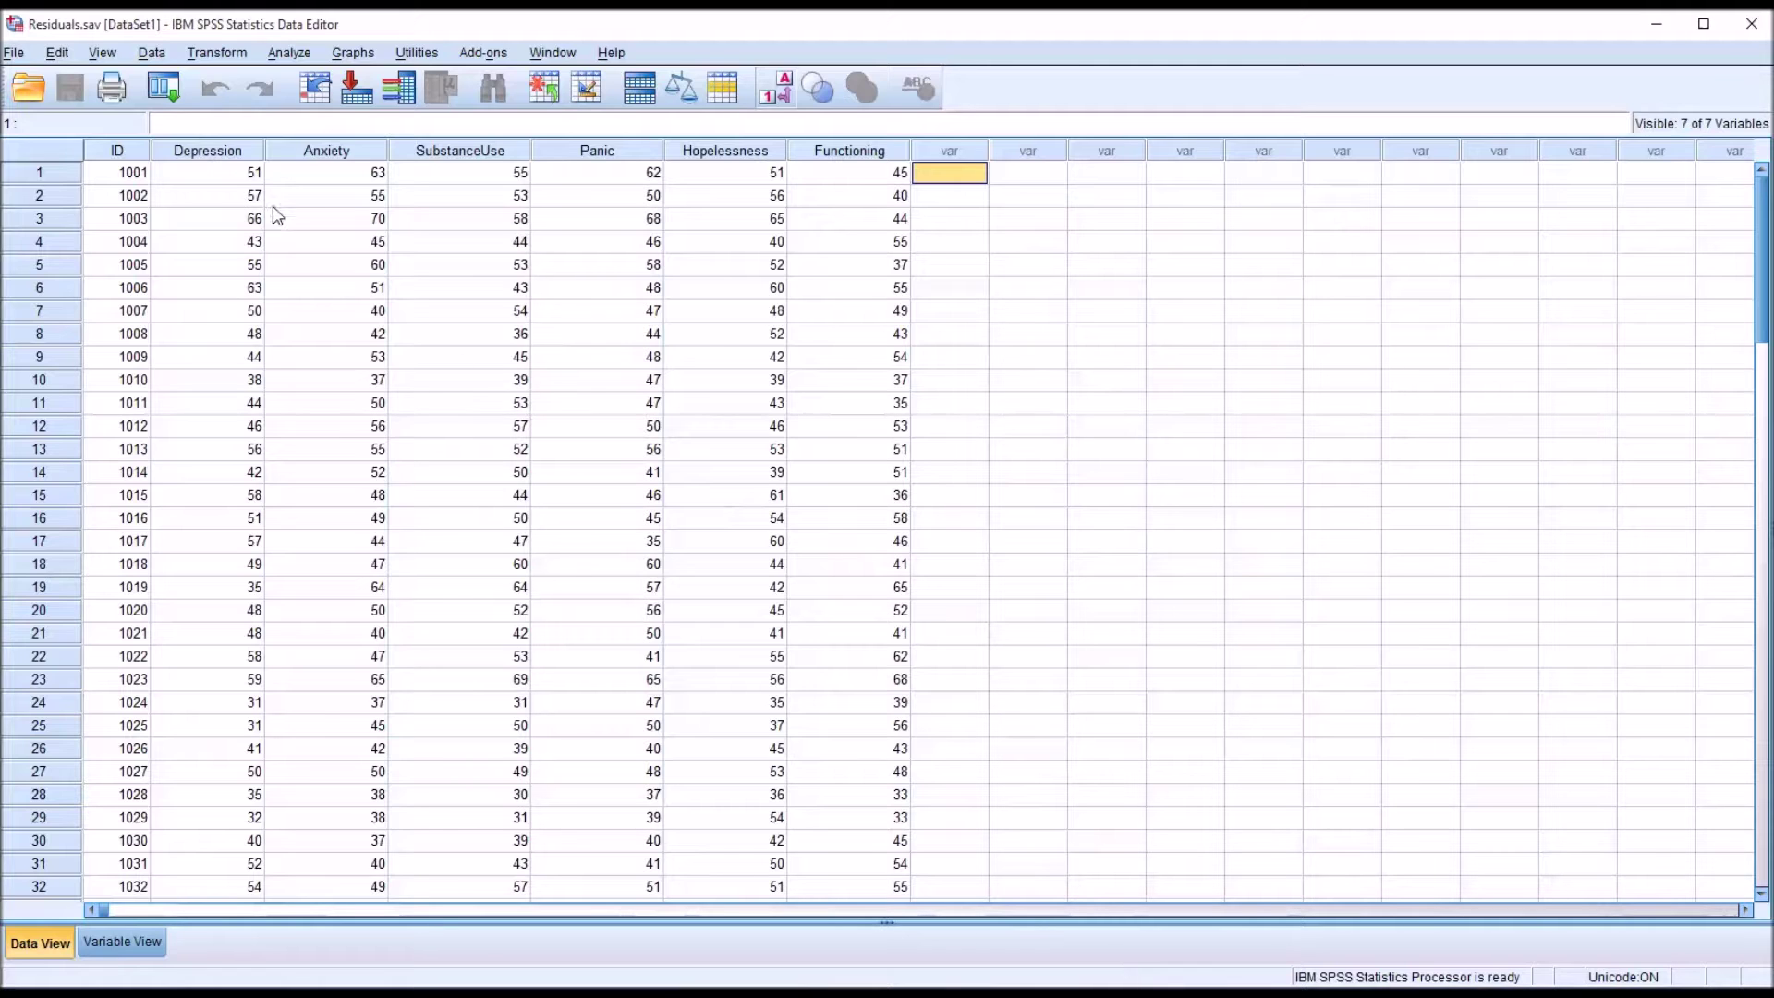
Step: Review the variable columns from Depression through Functioning one by one
click(210, 157)
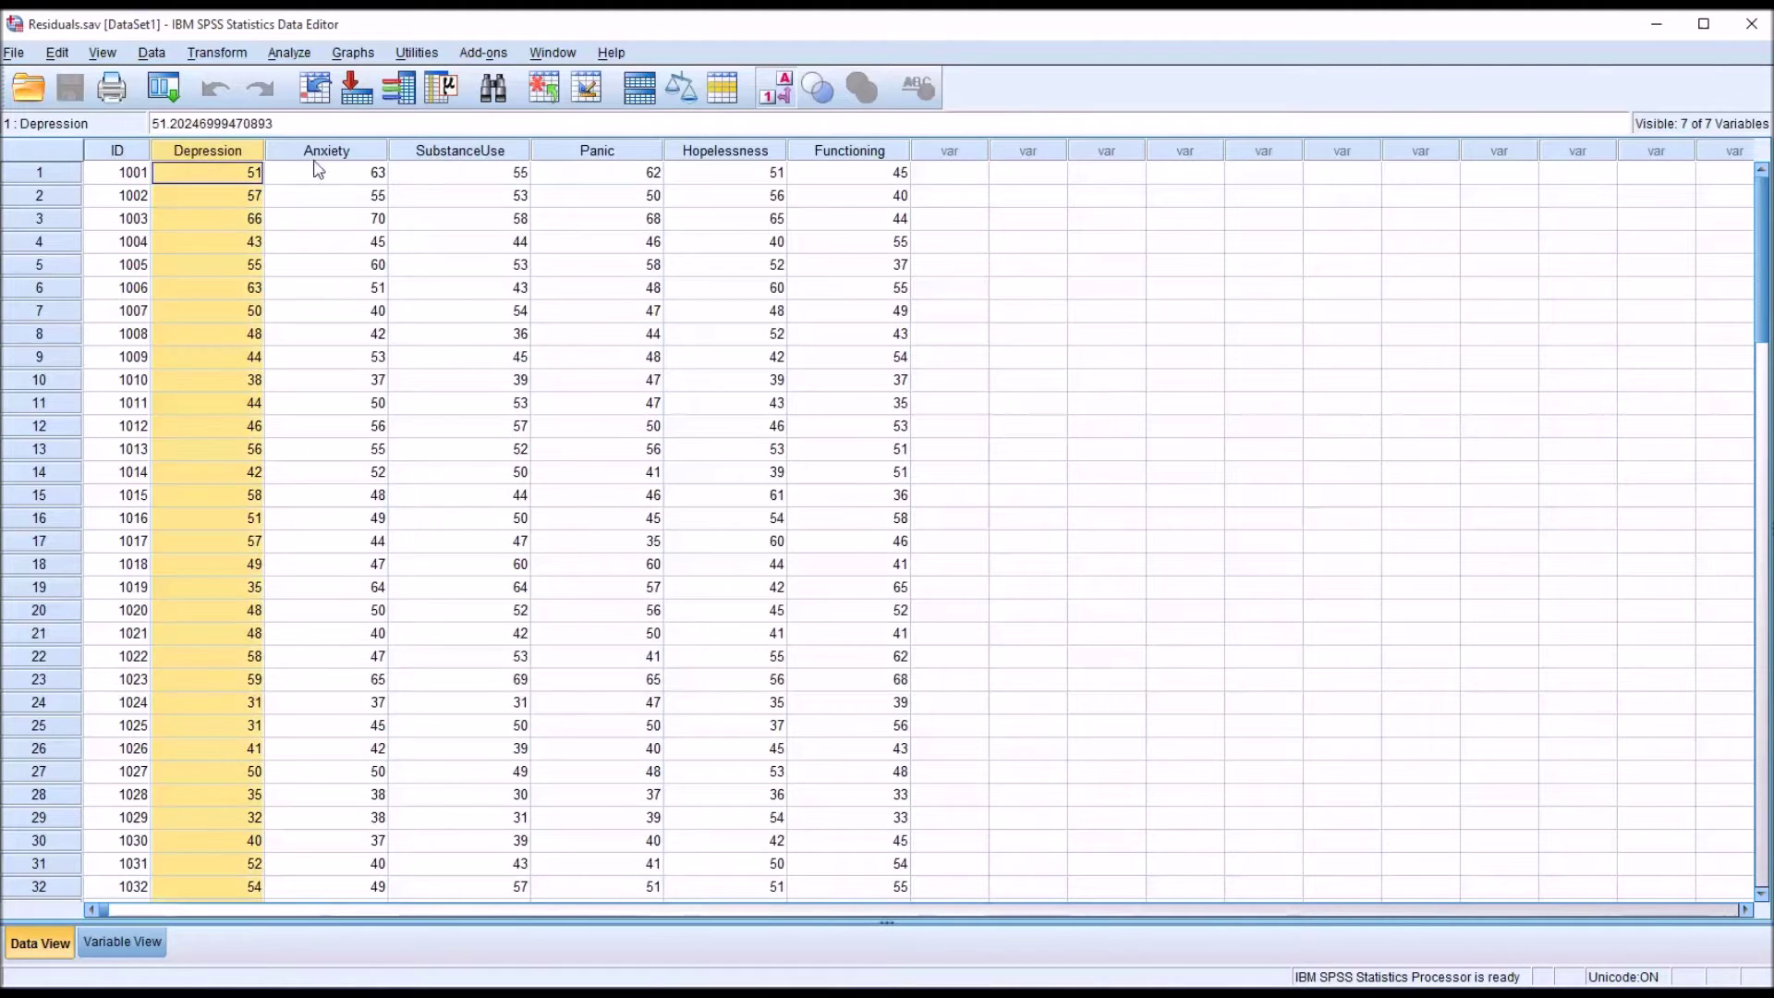
click(328, 157)
click(435, 159)
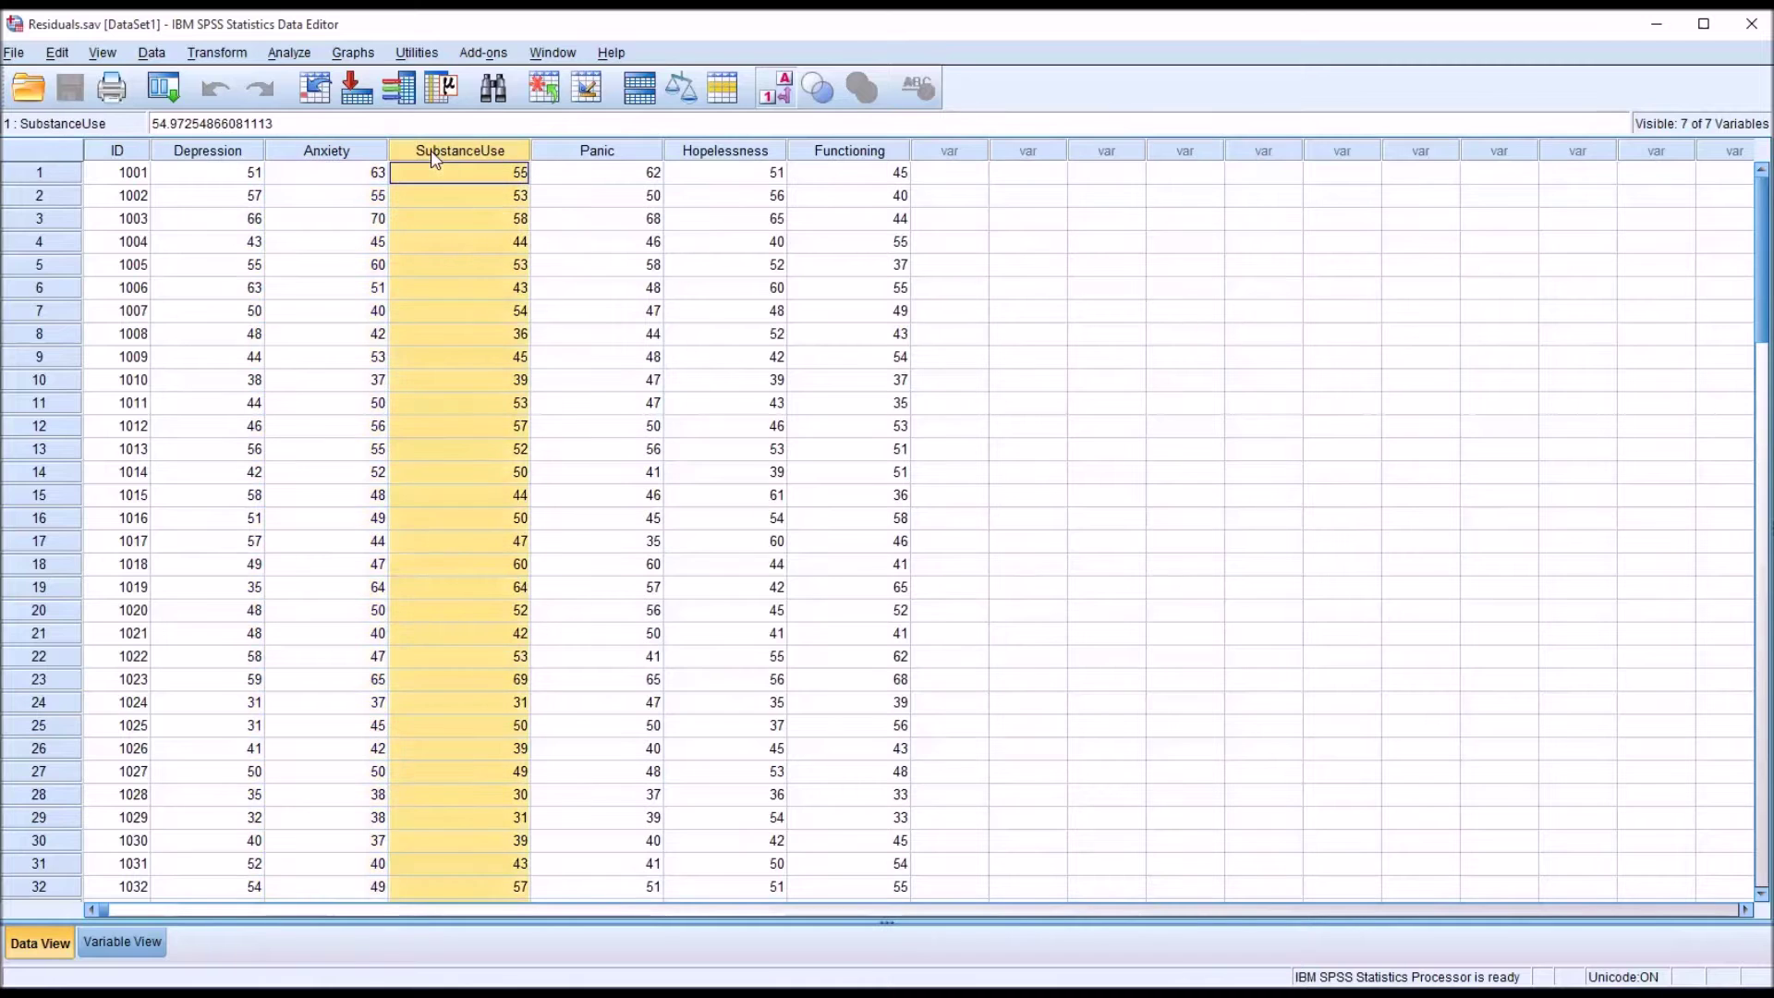
click(592, 153)
click(735, 154)
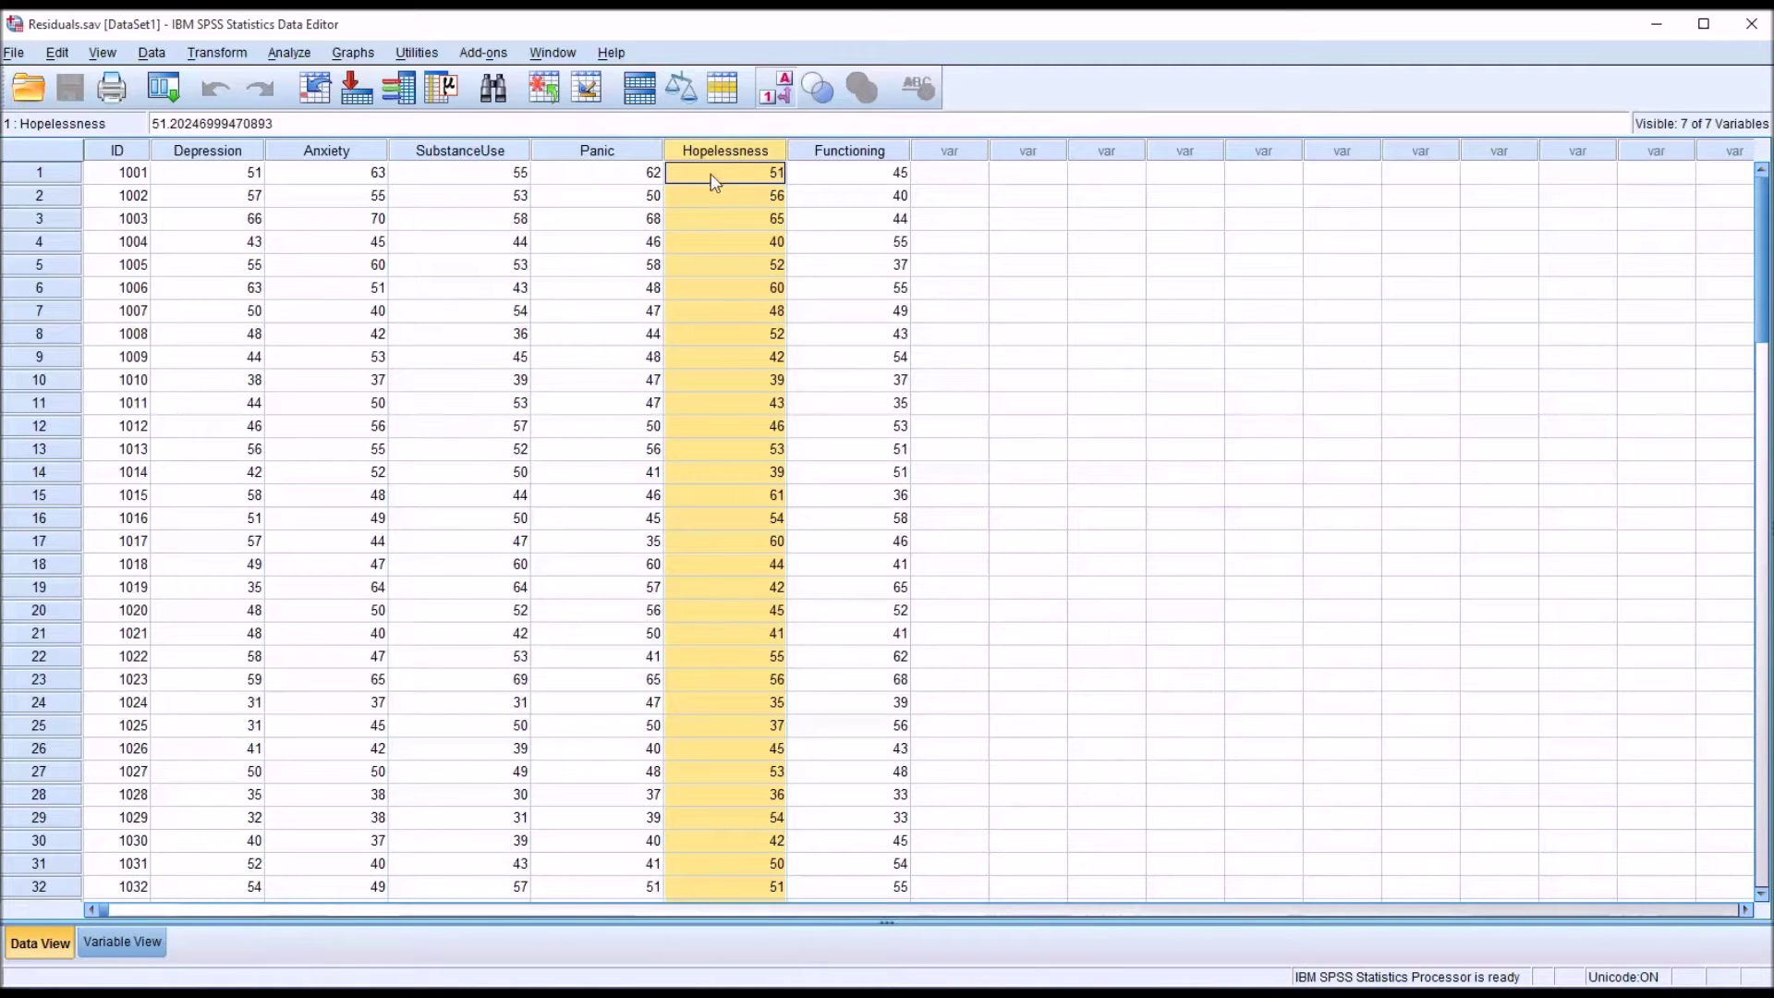
click(218, 182)
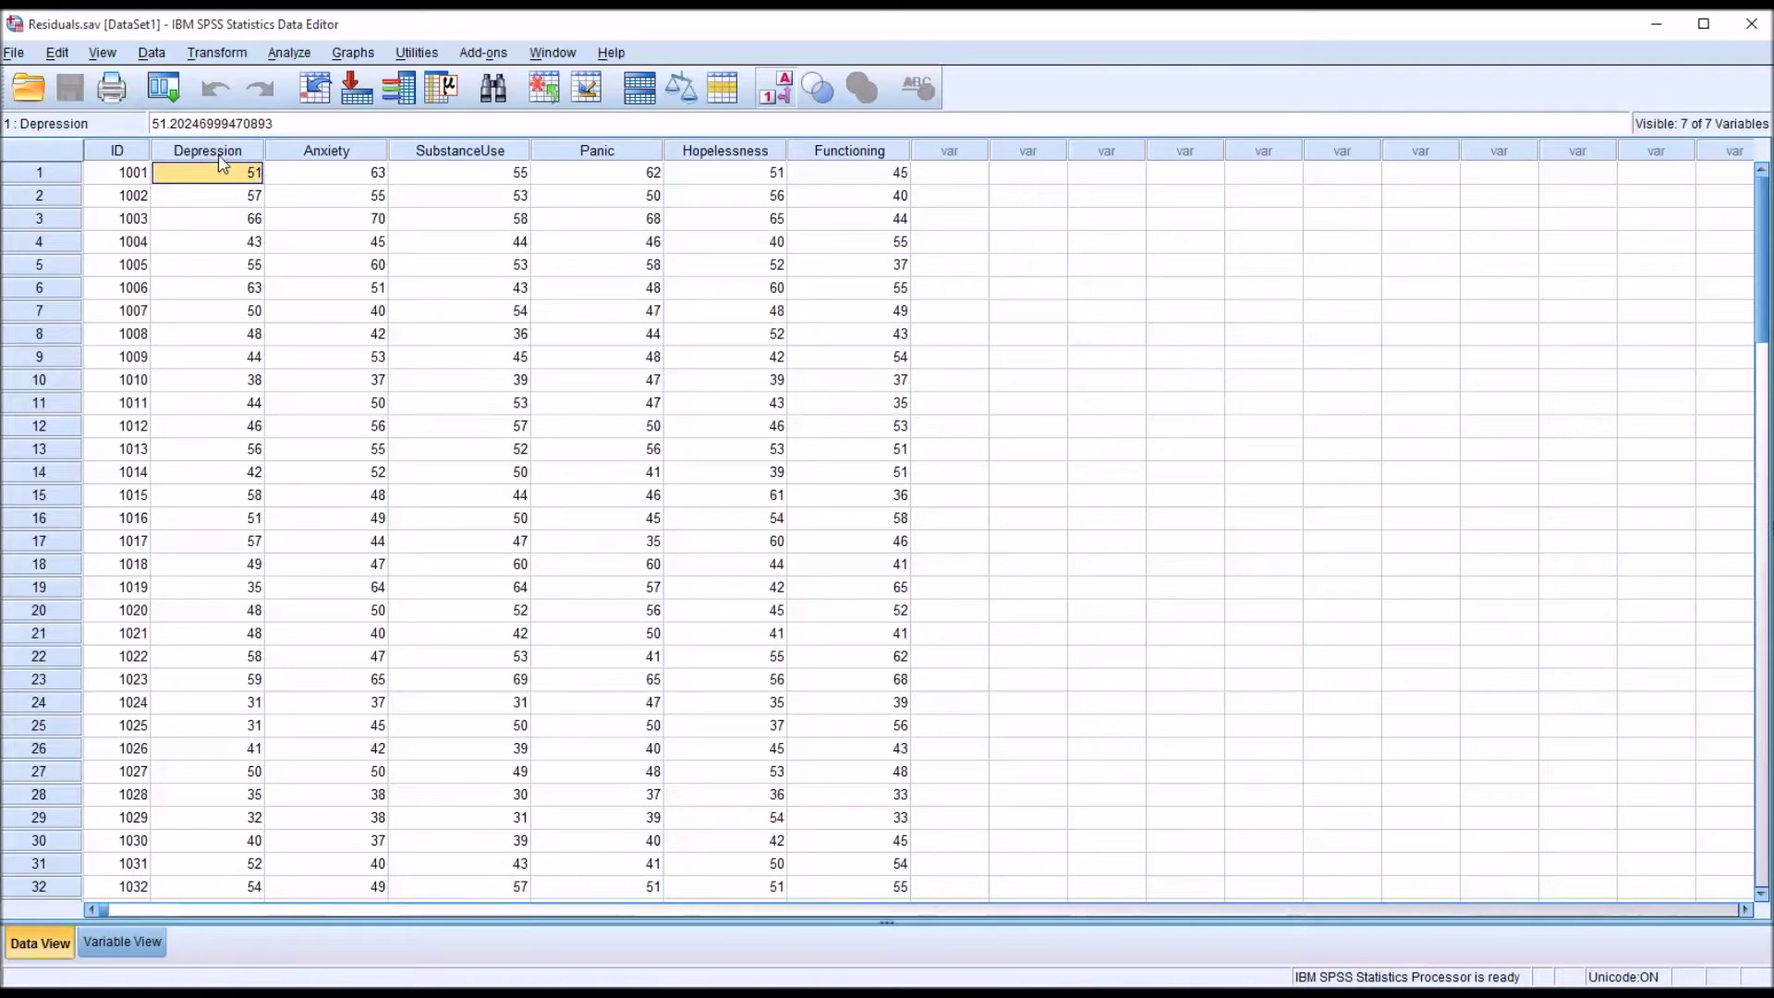
click(834, 153)
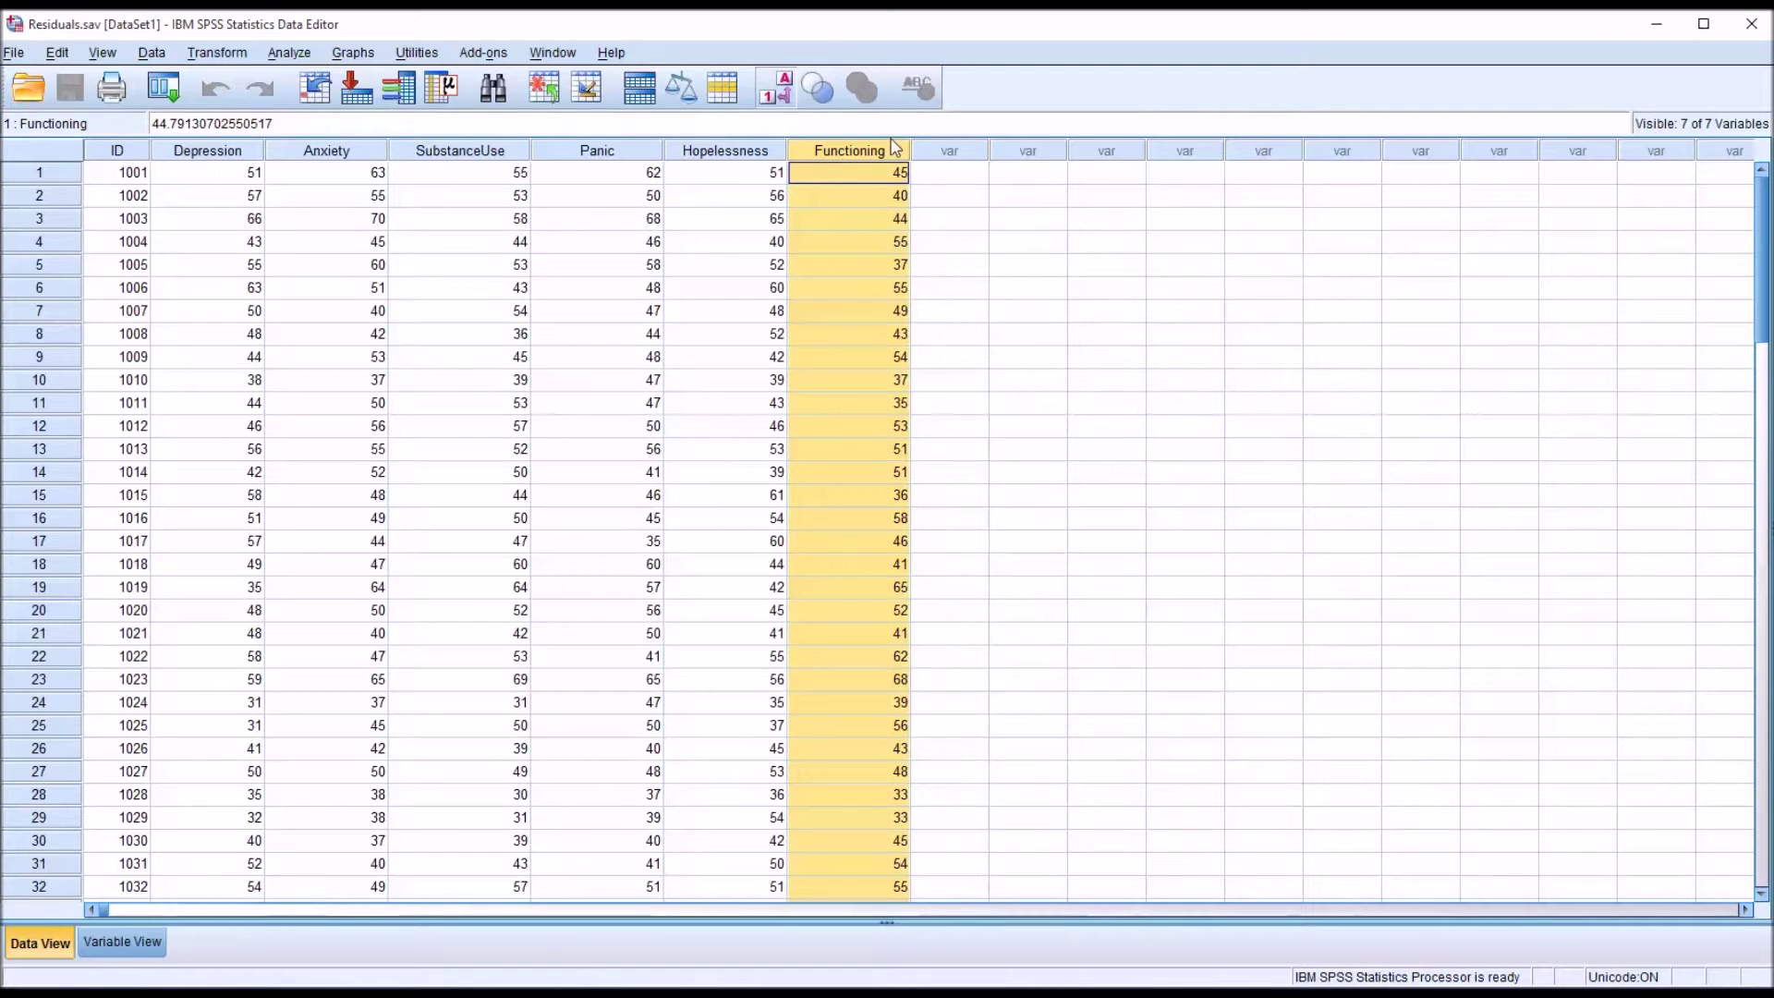
click(925, 181)
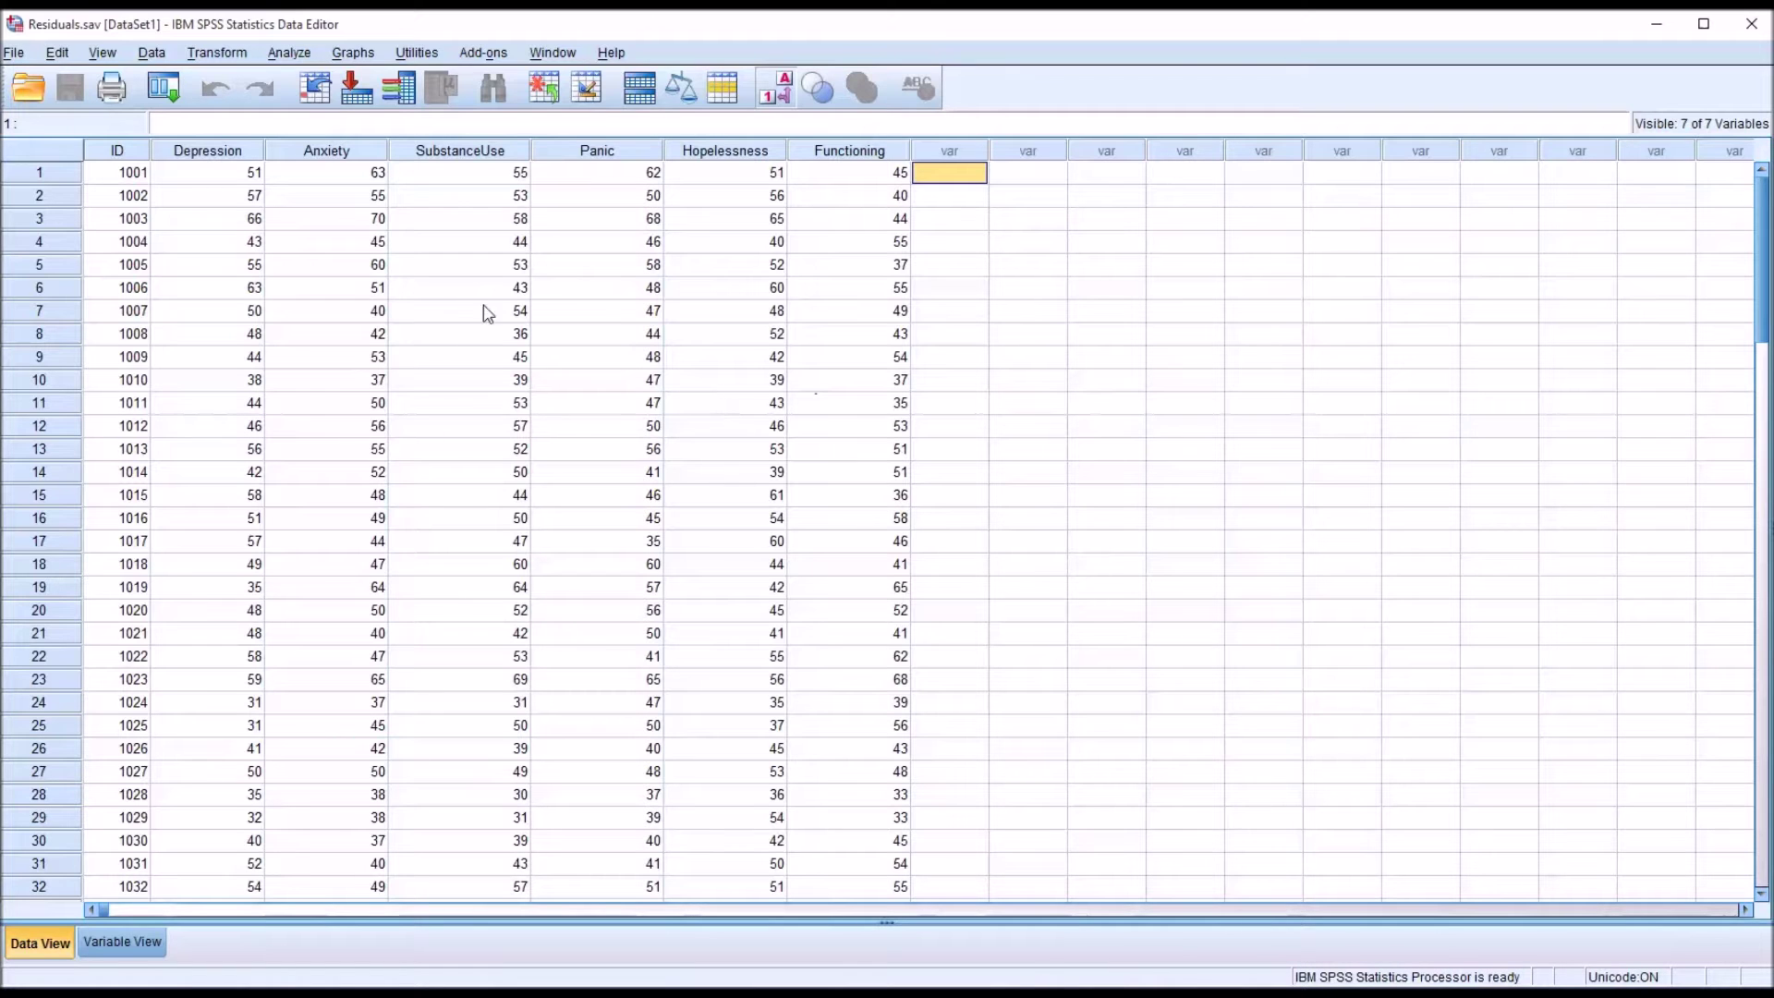
Step: Go over the six variable columns a second time, then bring up the Analyze menu
click(211, 150)
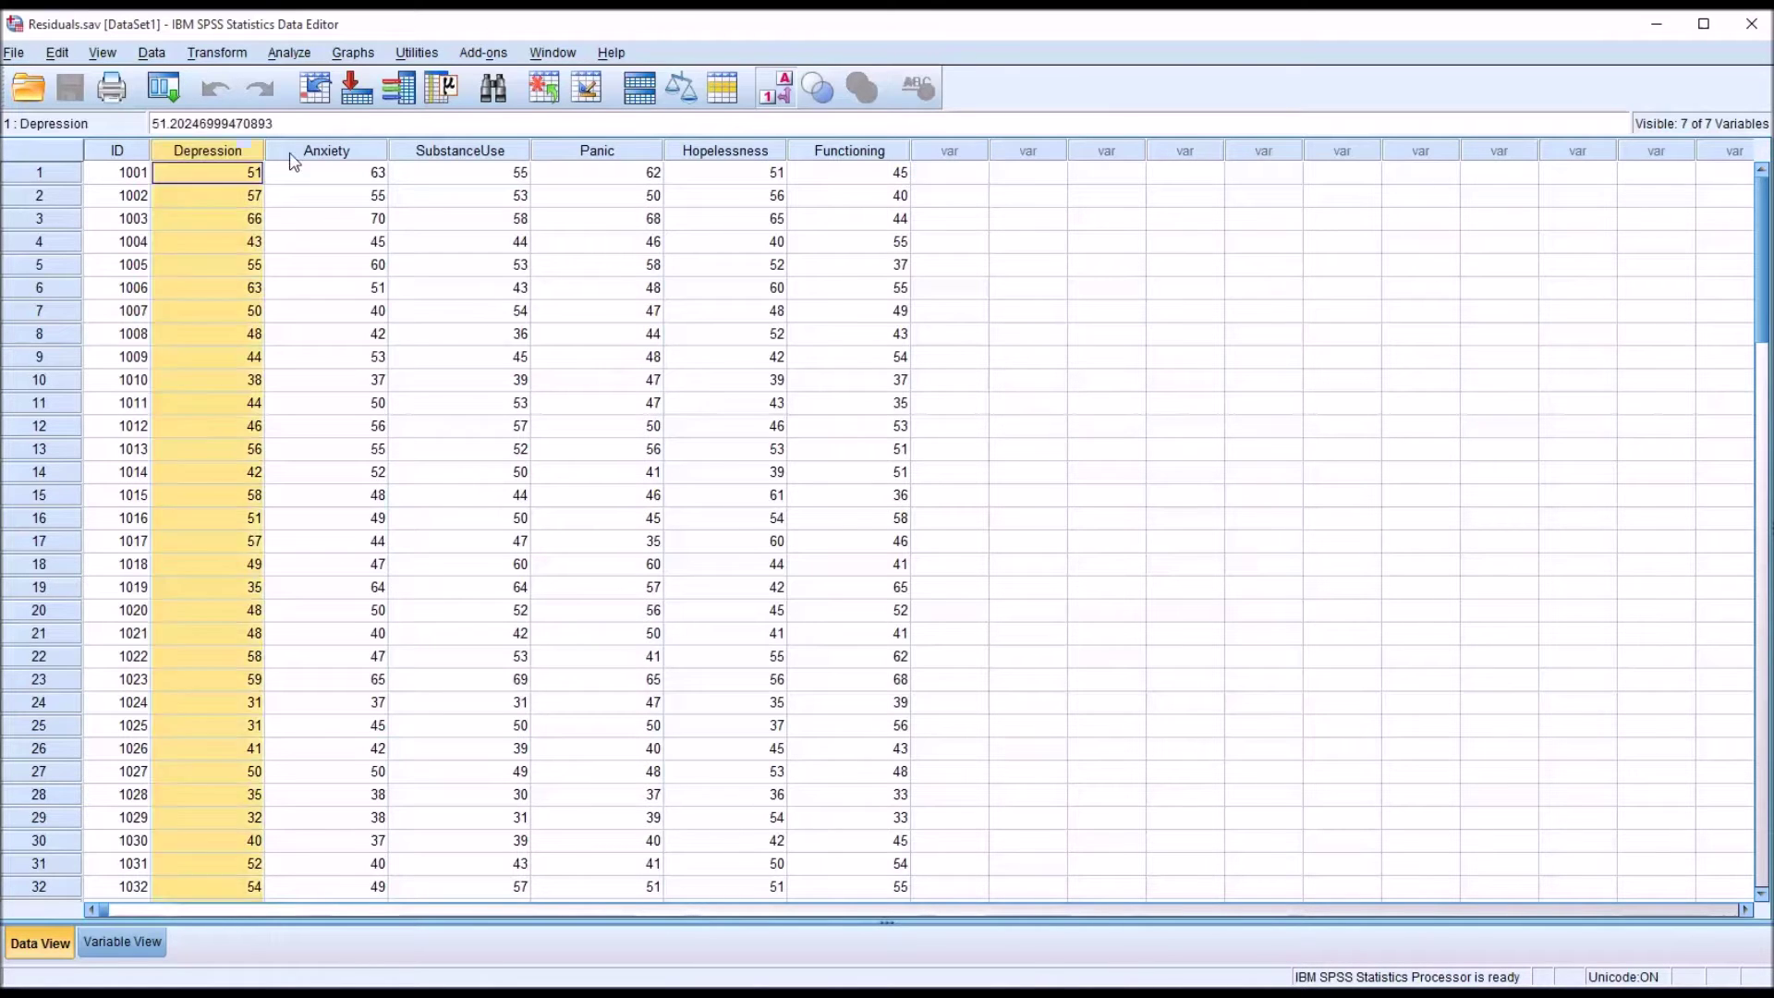
click(314, 151)
click(442, 152)
click(549, 153)
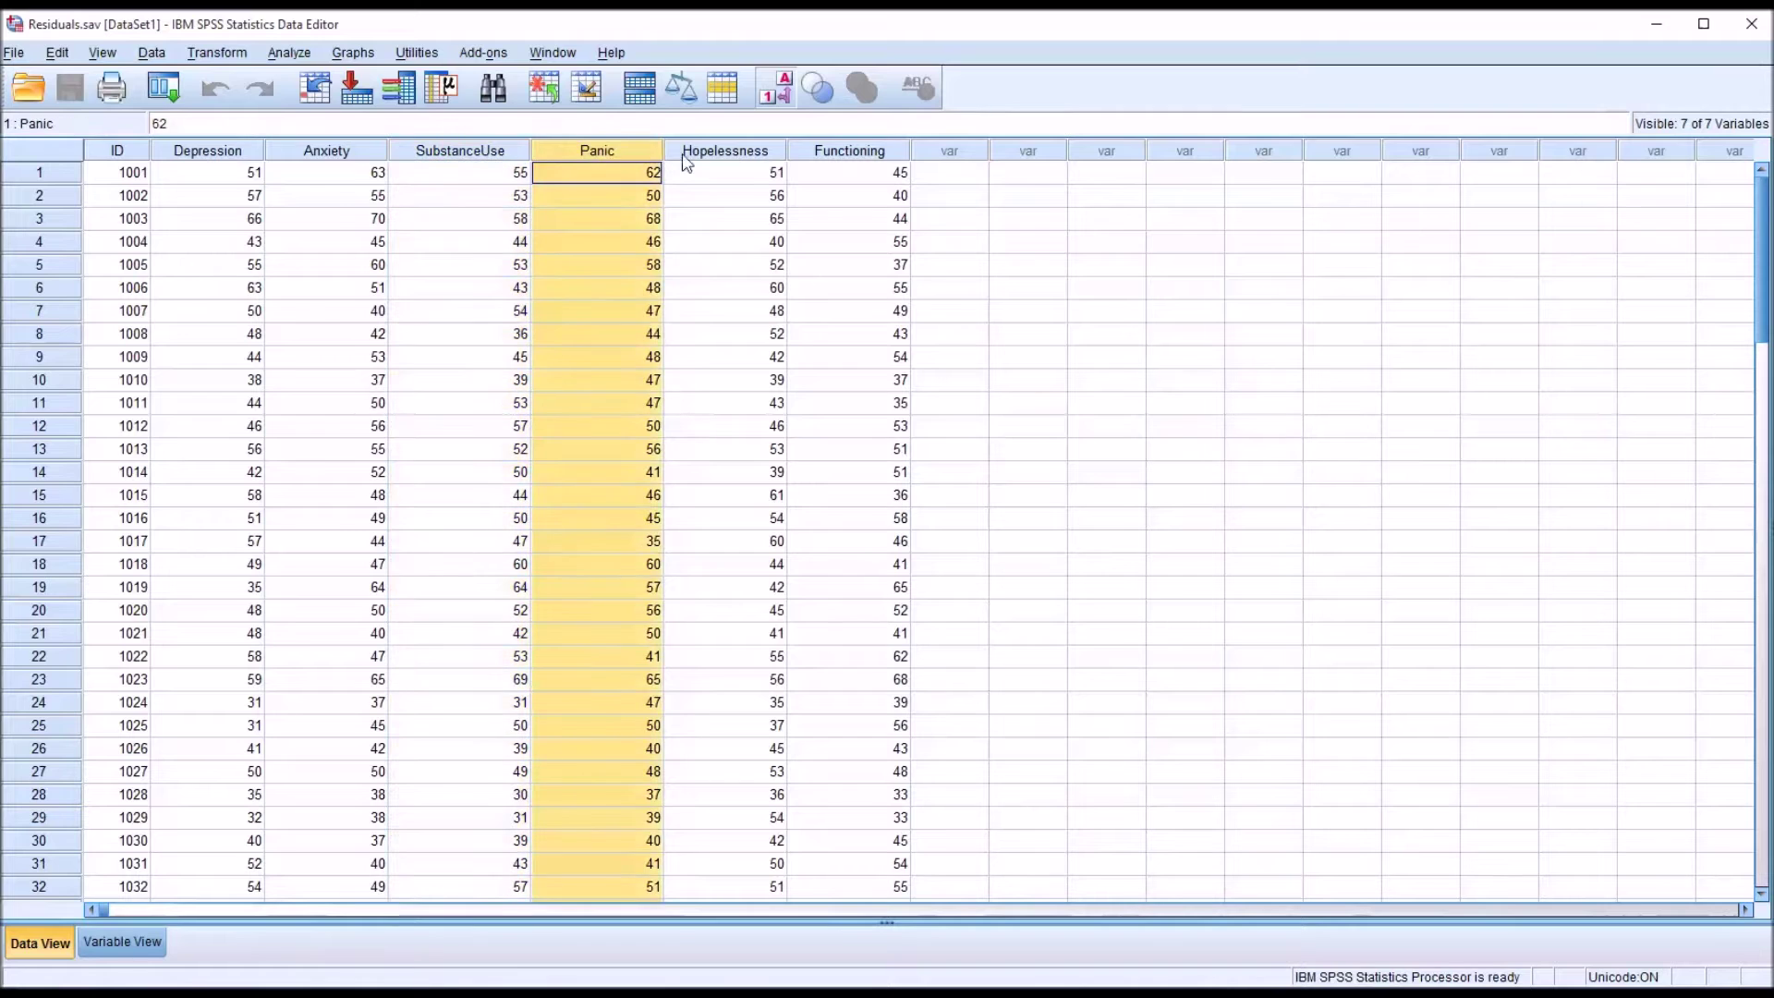
click(688, 153)
click(859, 153)
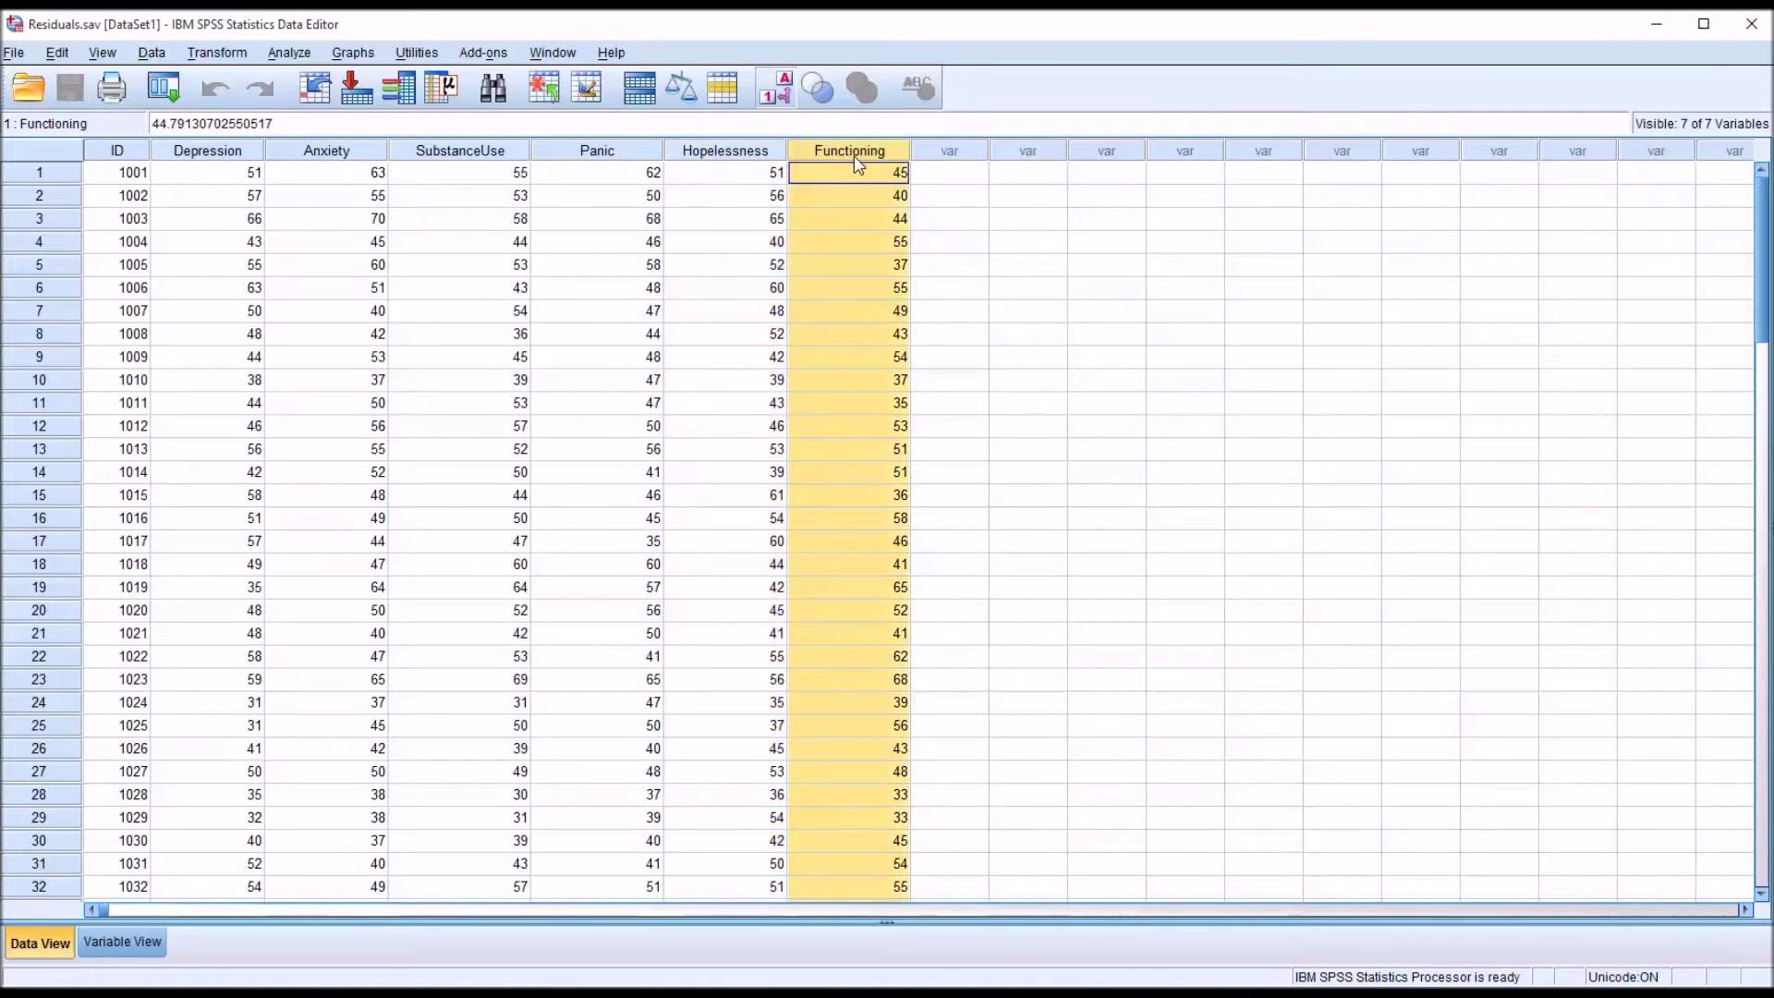
click(940, 175)
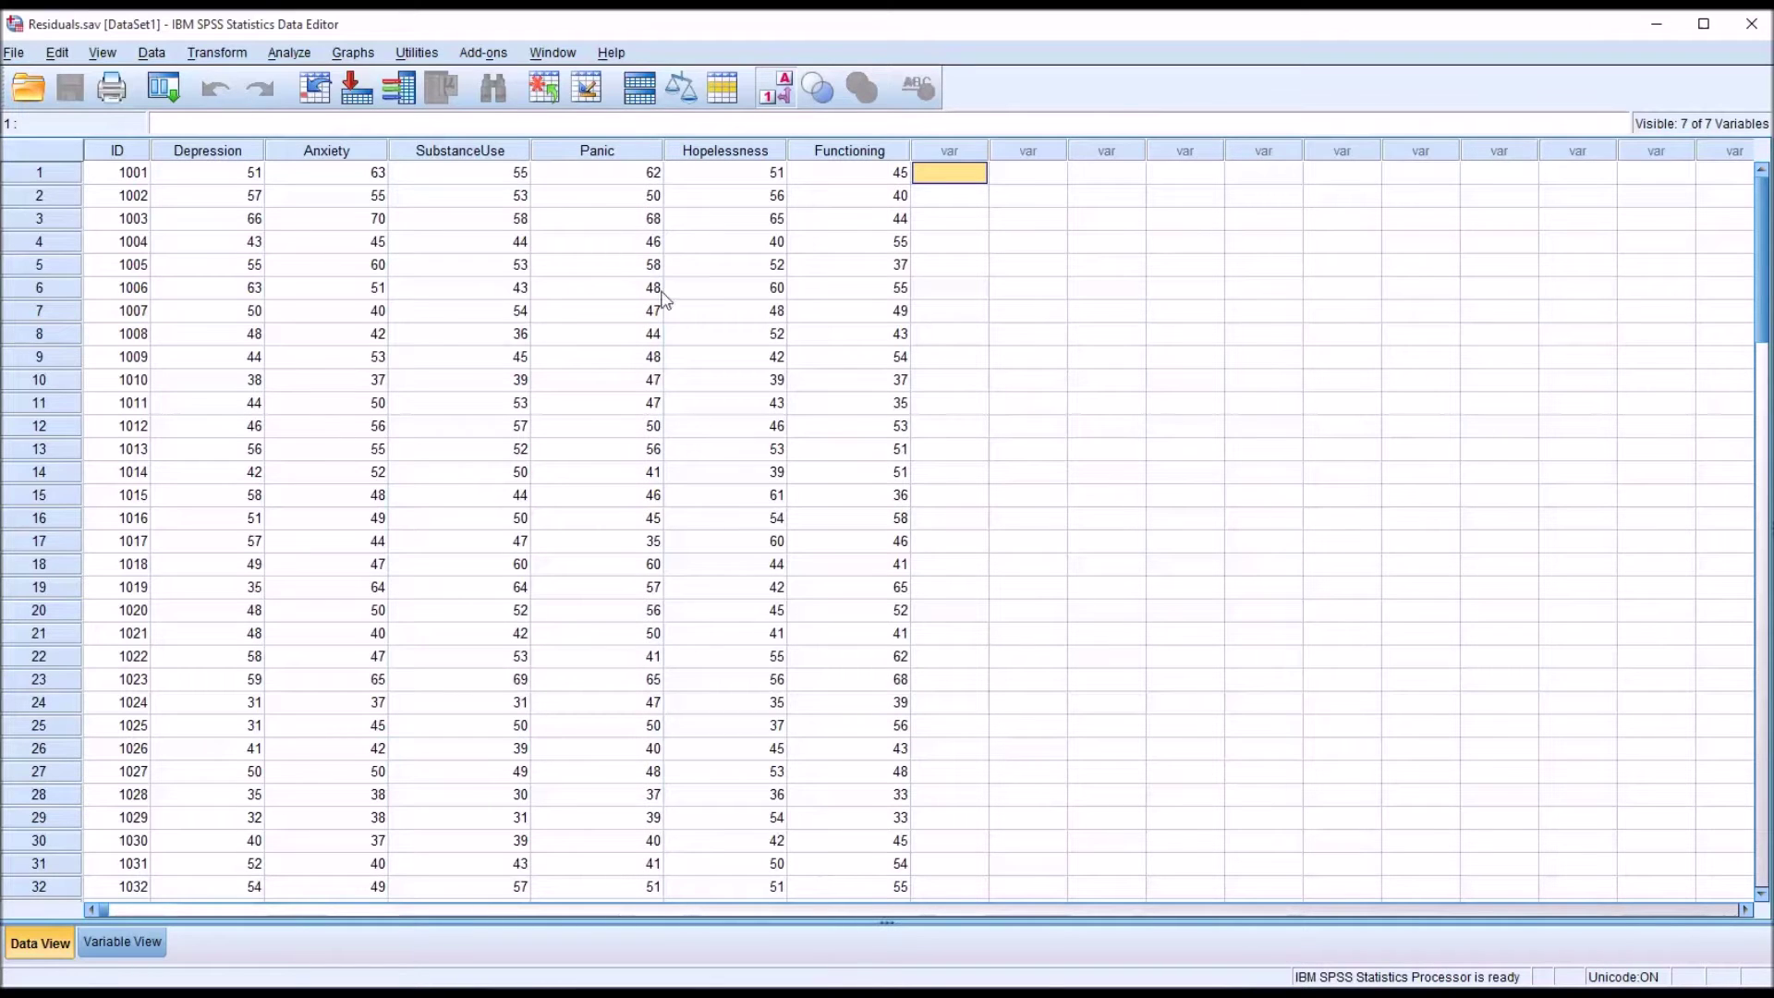
click(296, 57)
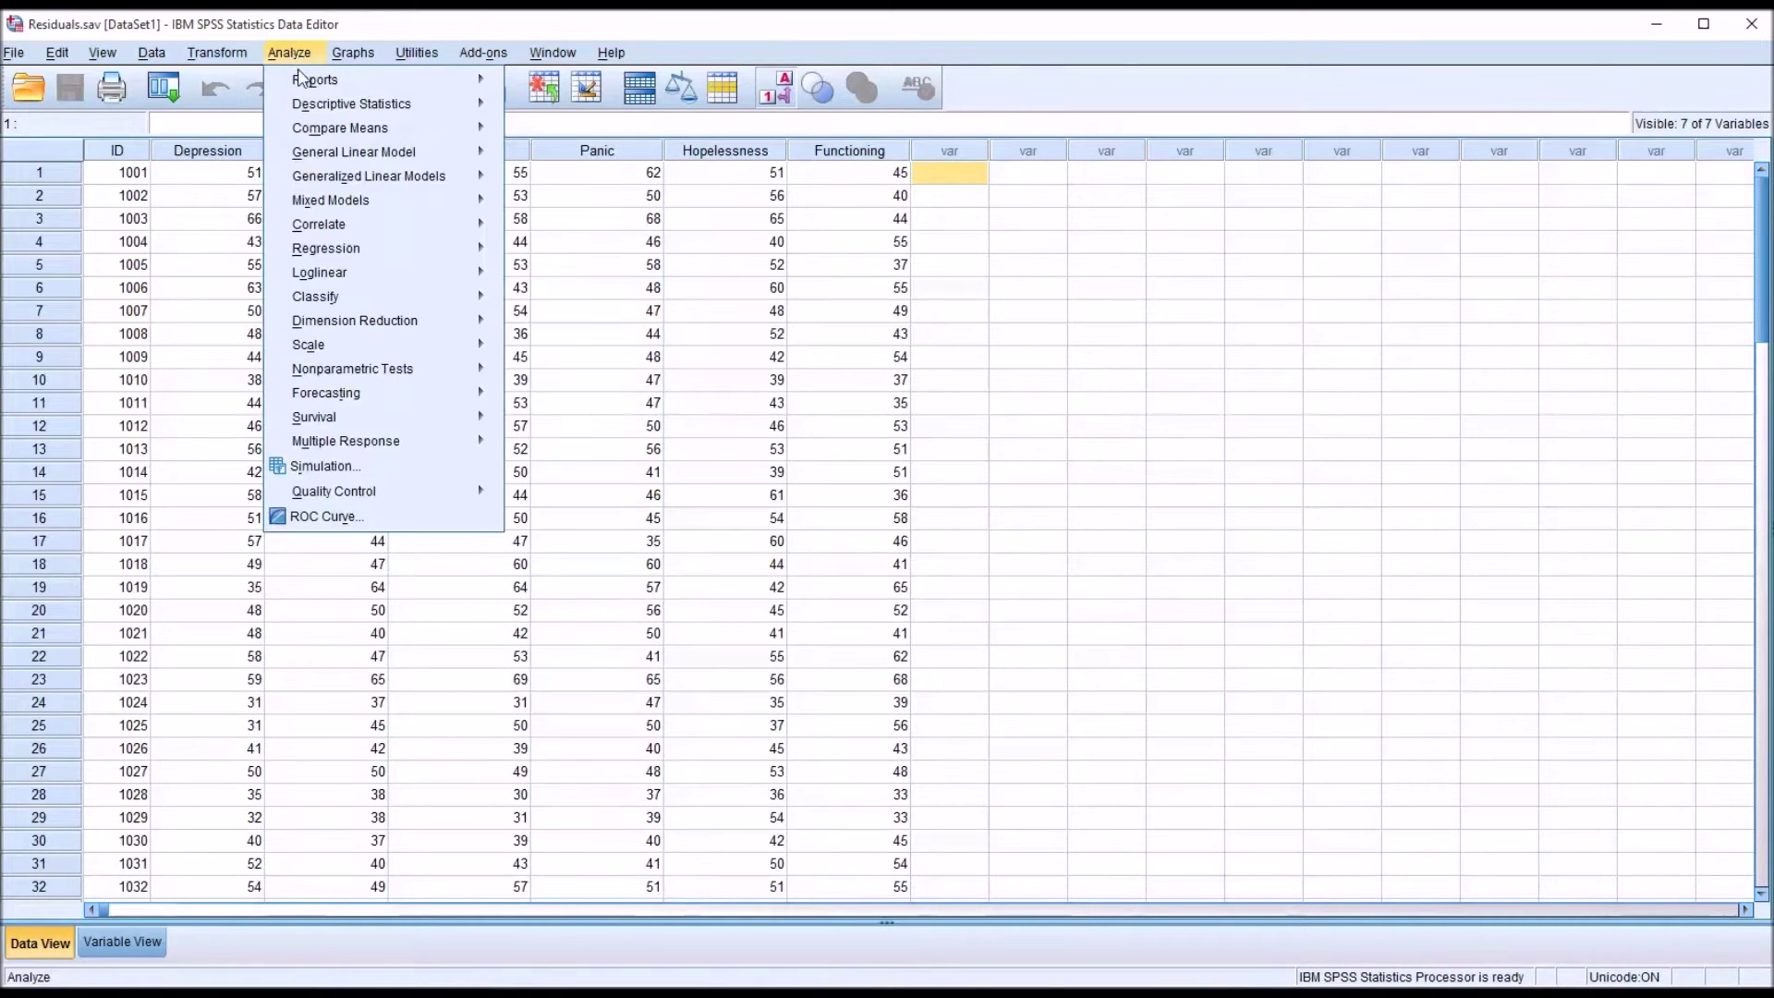
Step: Set up a linear regression of Functioning on Depression through Hopelessness and open Plots
mouse_move(384, 252)
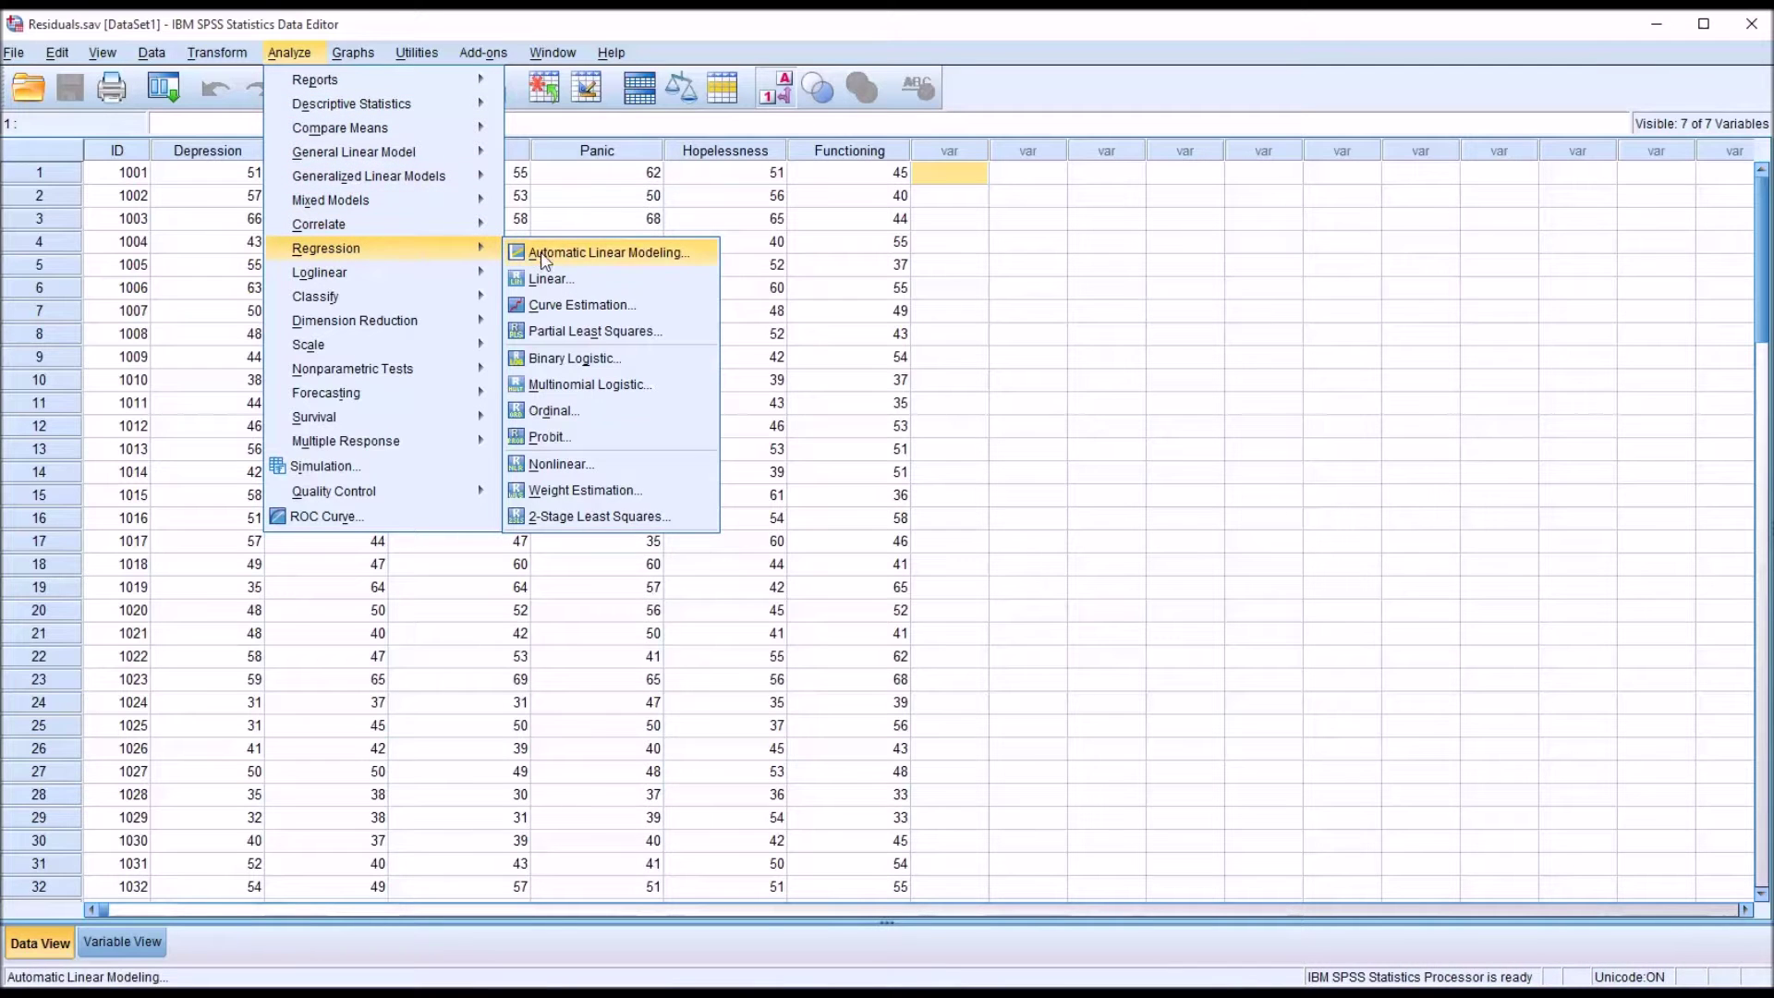
click(550, 281)
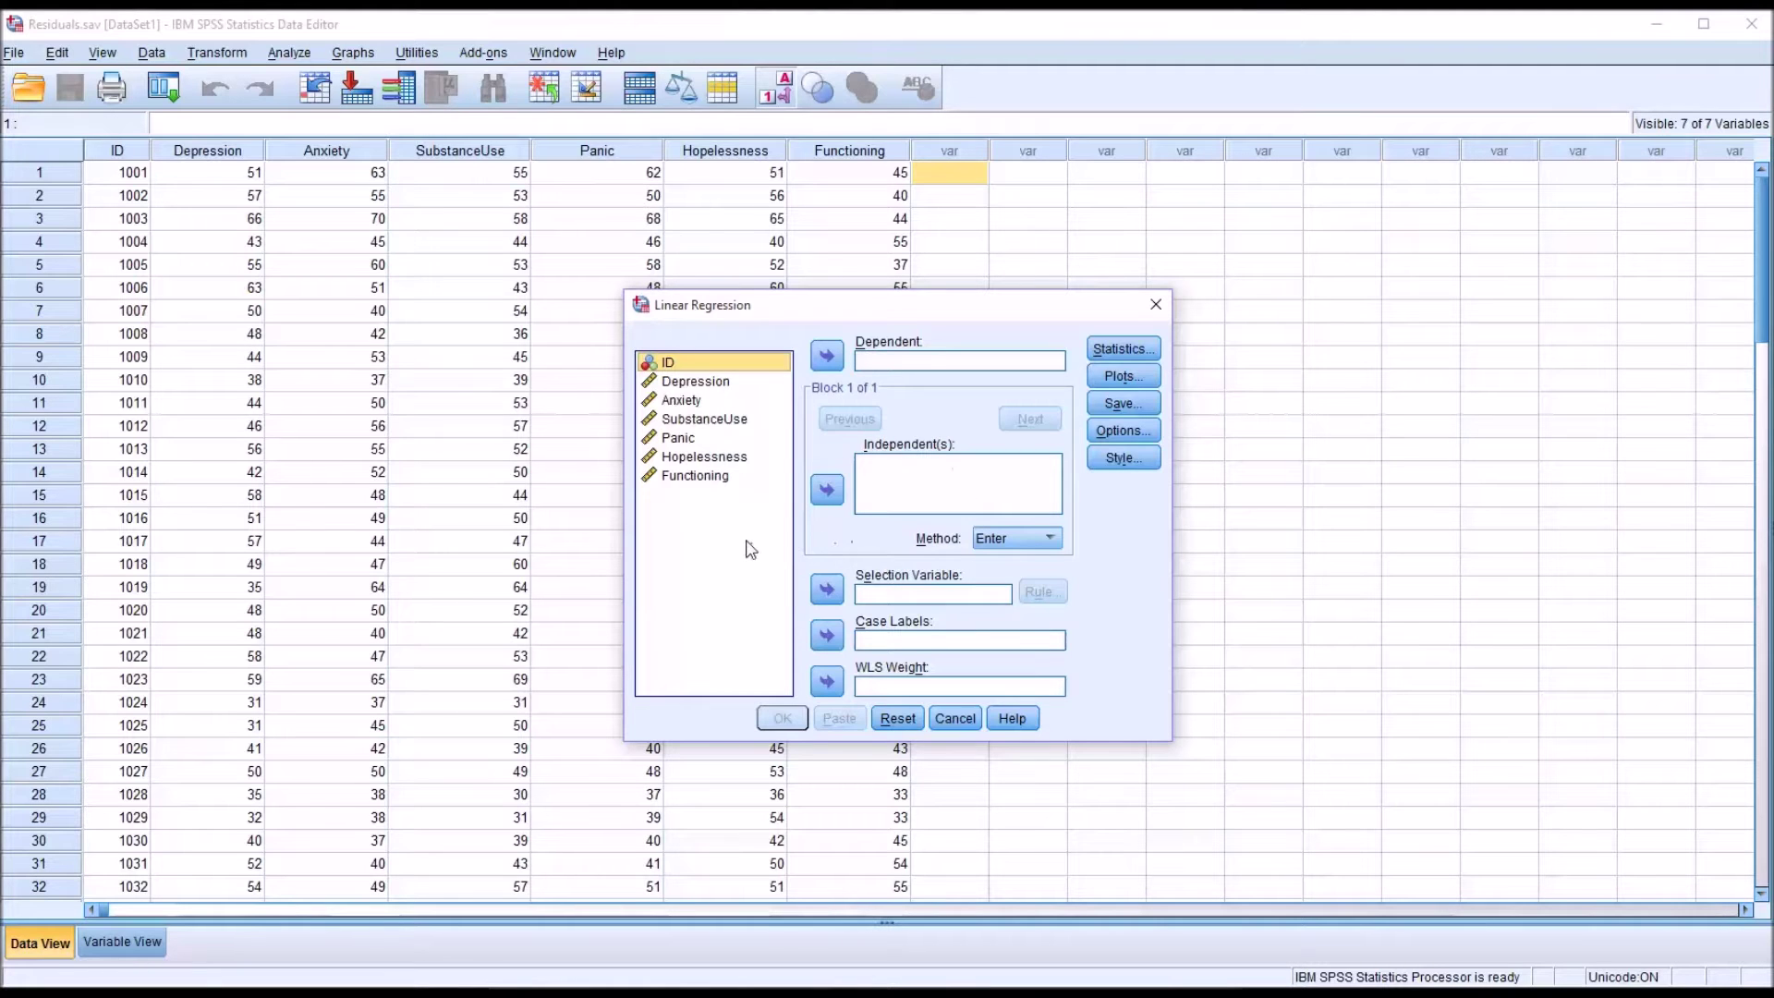
click(684, 383)
drag(681, 409, 891, 465)
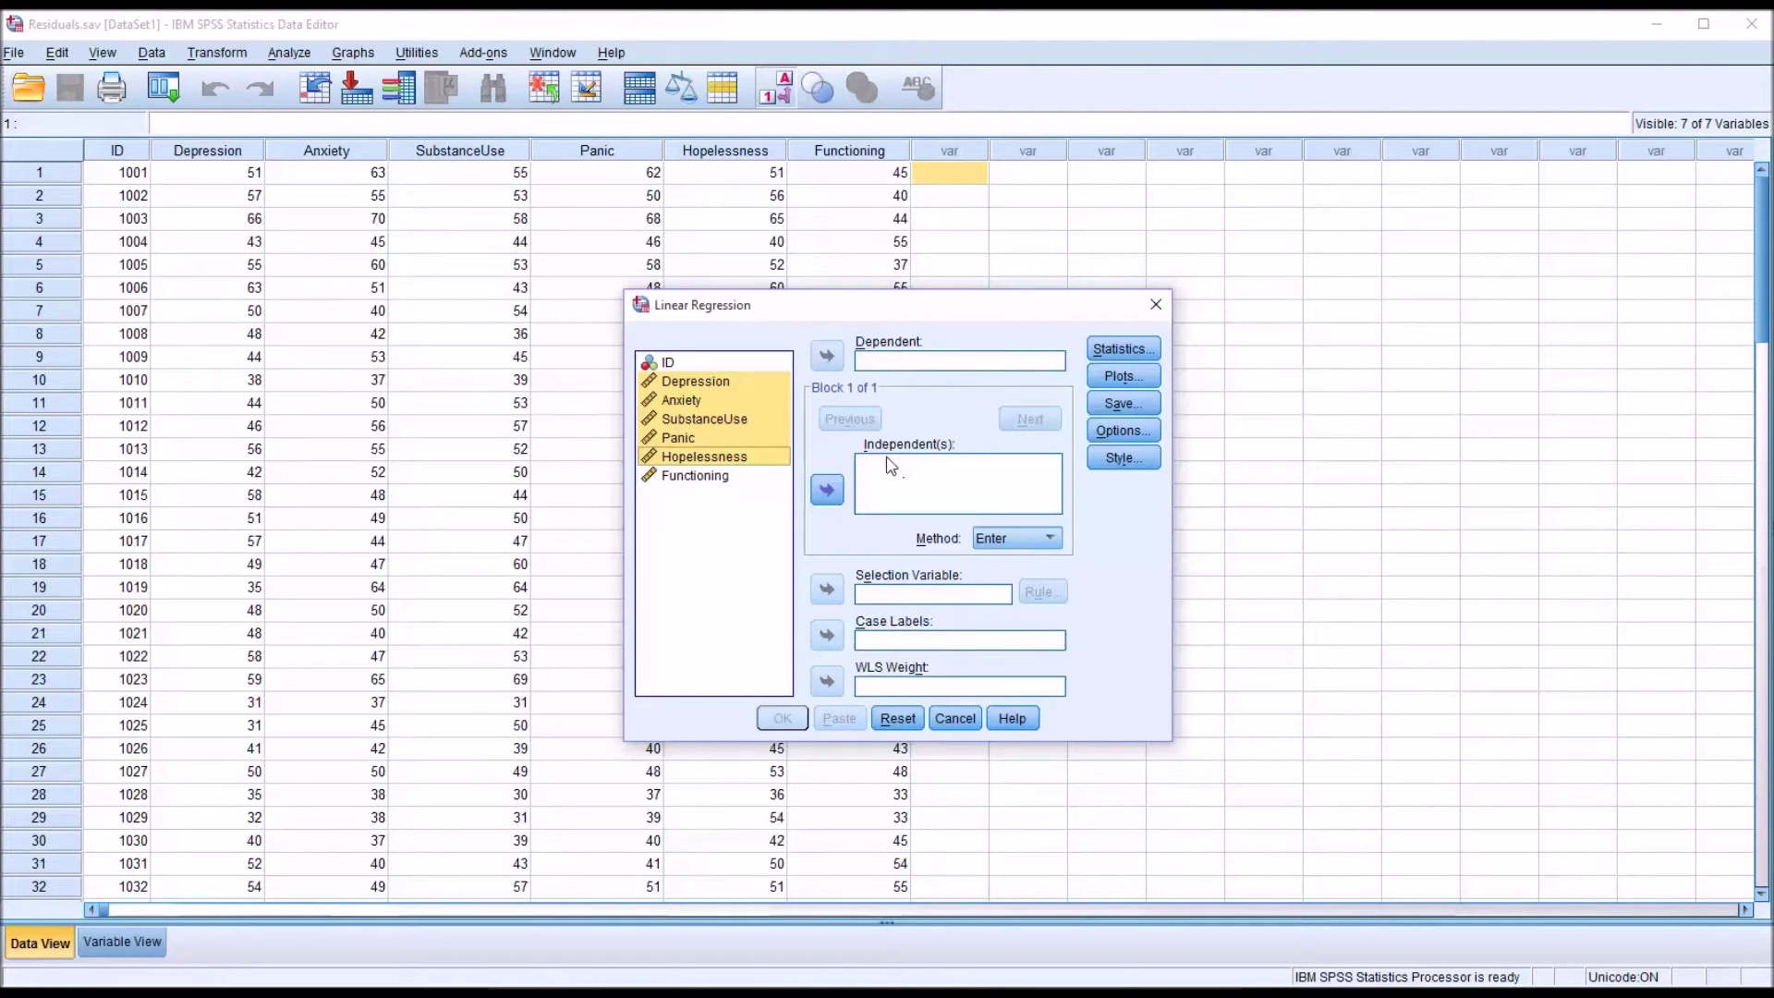
click(827, 489)
drag(702, 479, 889, 372)
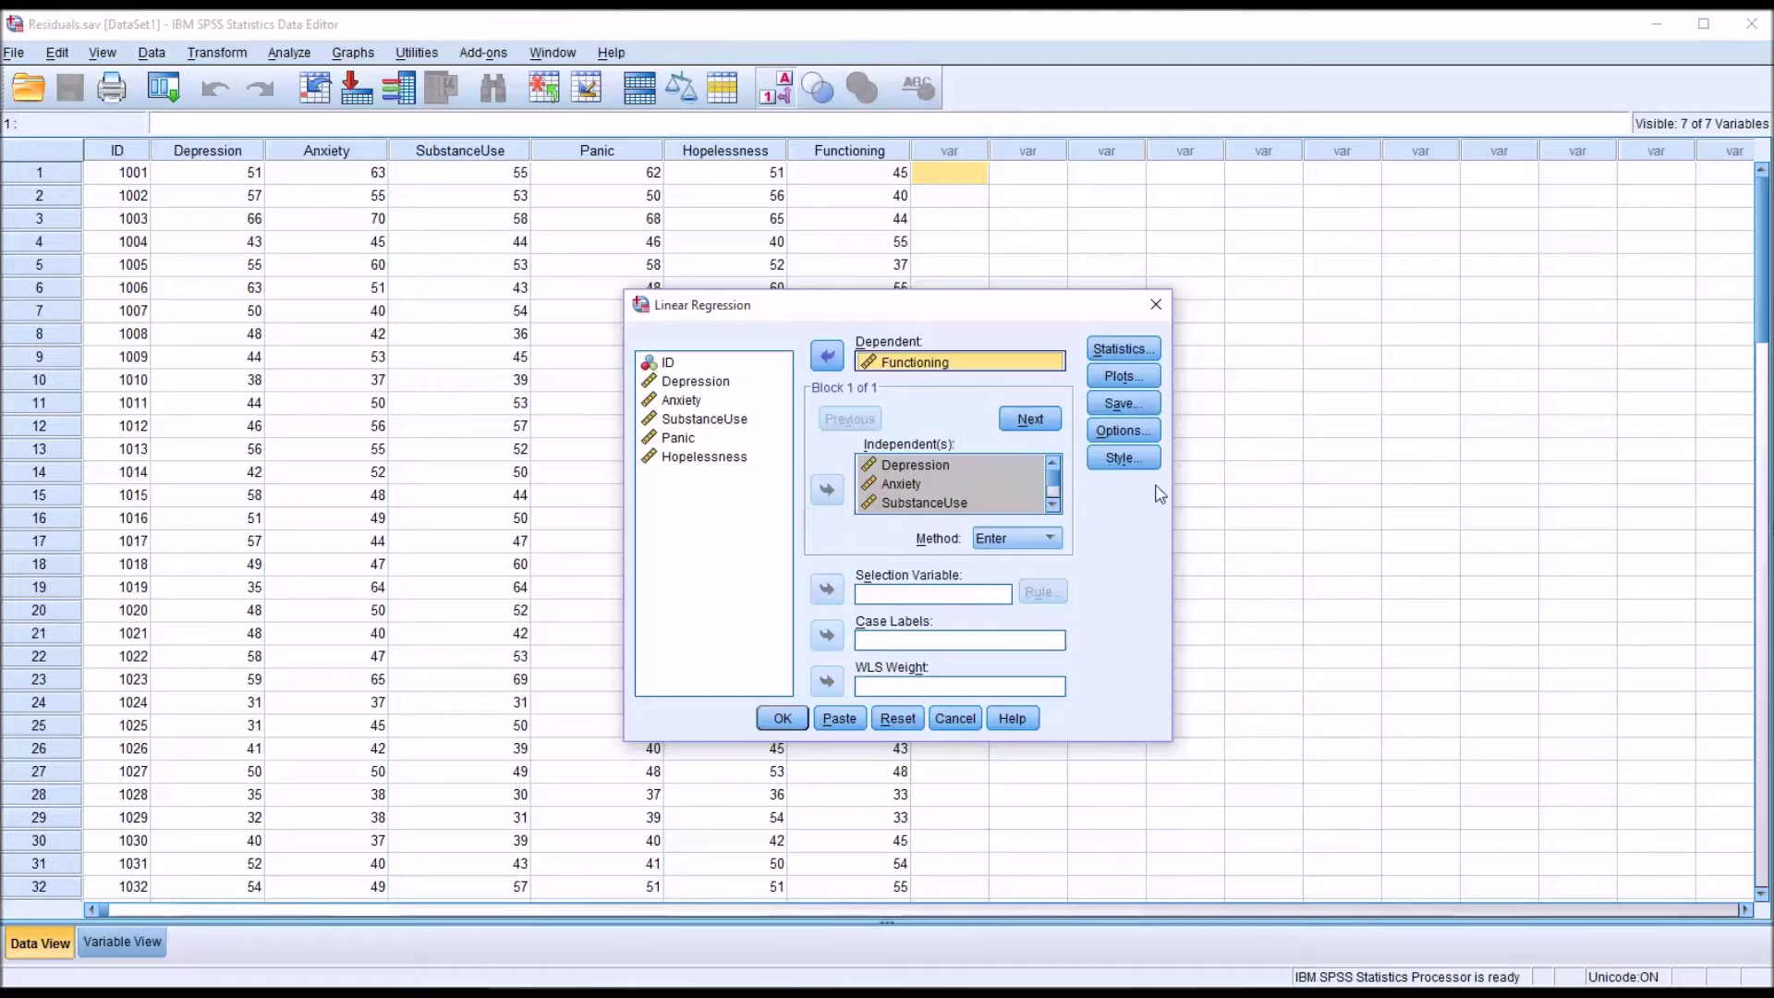
click(1111, 379)
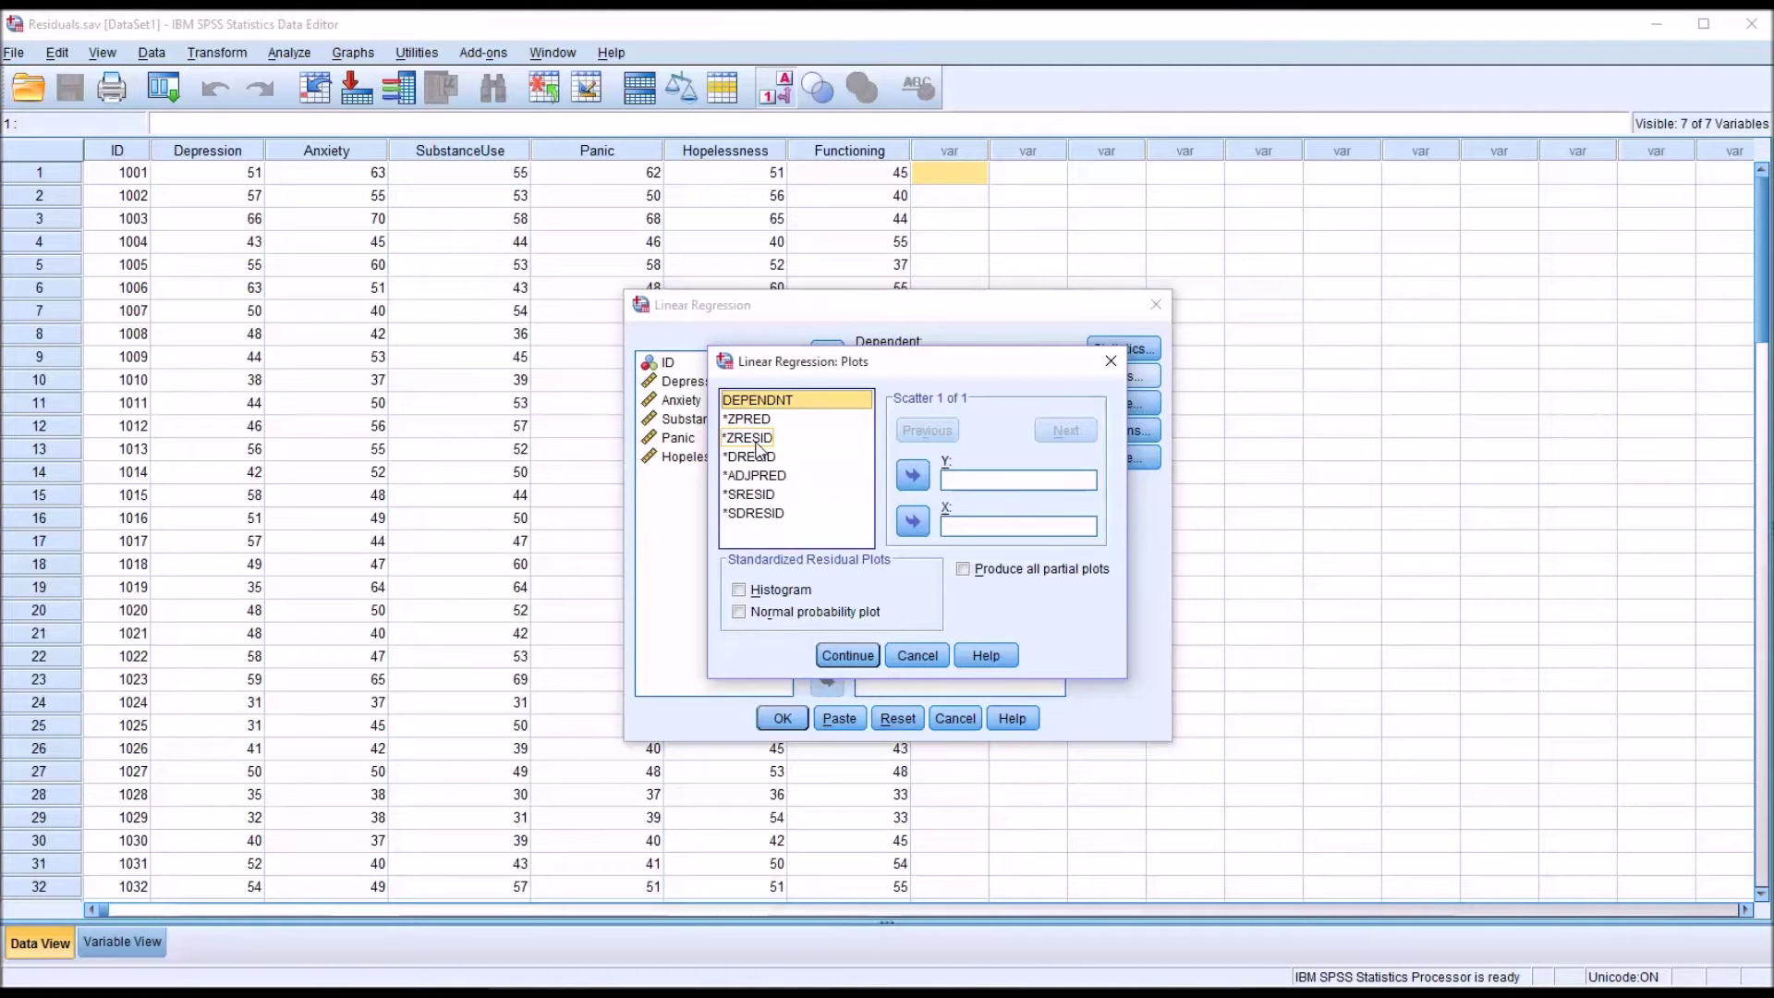
Step: Plot *ZRESID on the Y axis against *ZPRED on the X axis
drag(760, 437, 957, 487)
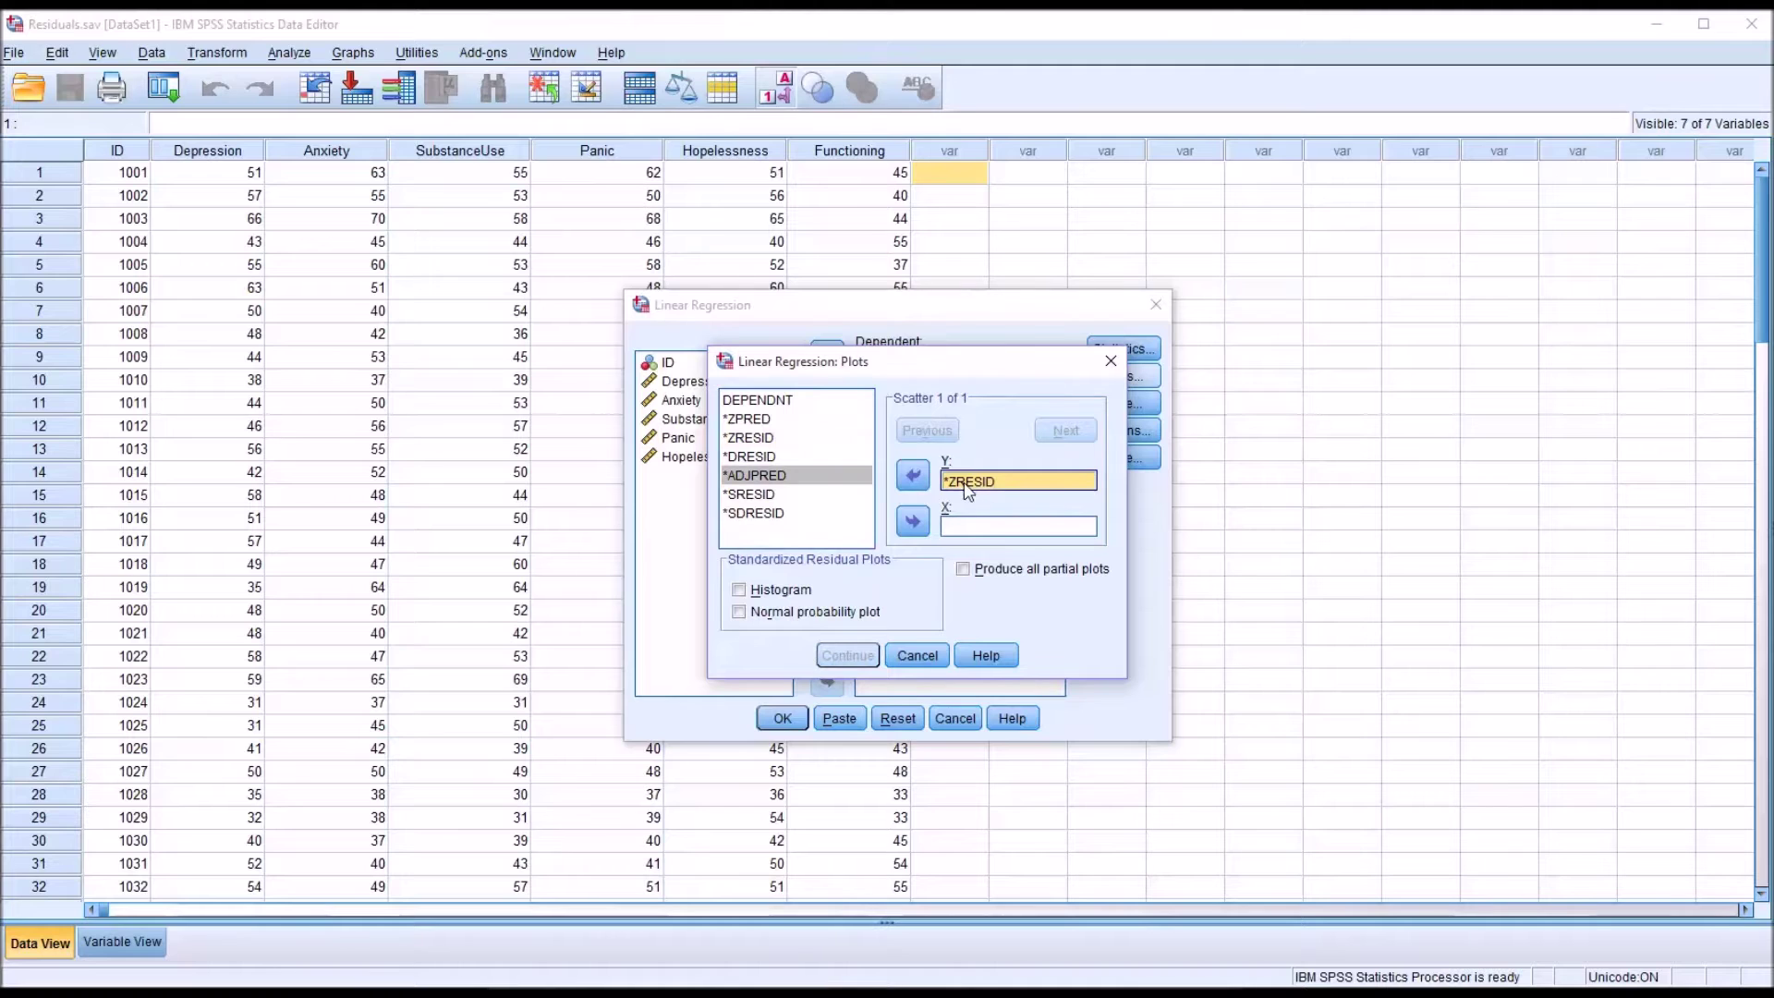
click(745, 420)
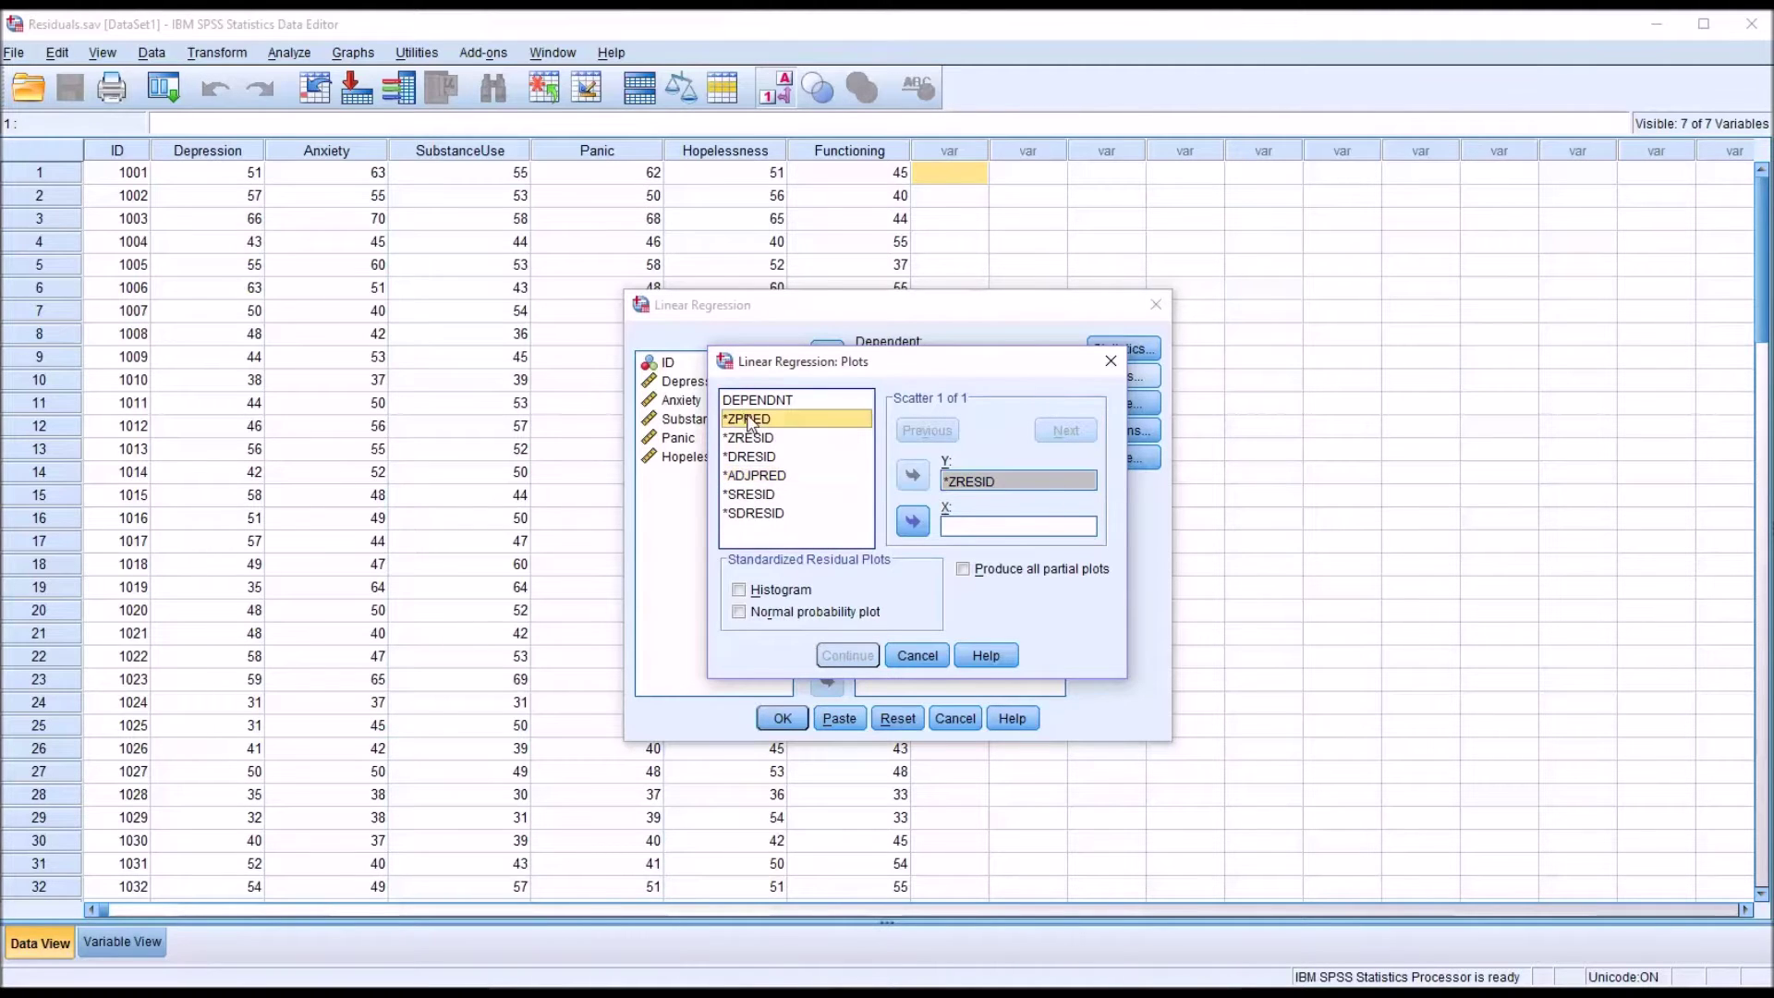
drag(745, 420, 968, 533)
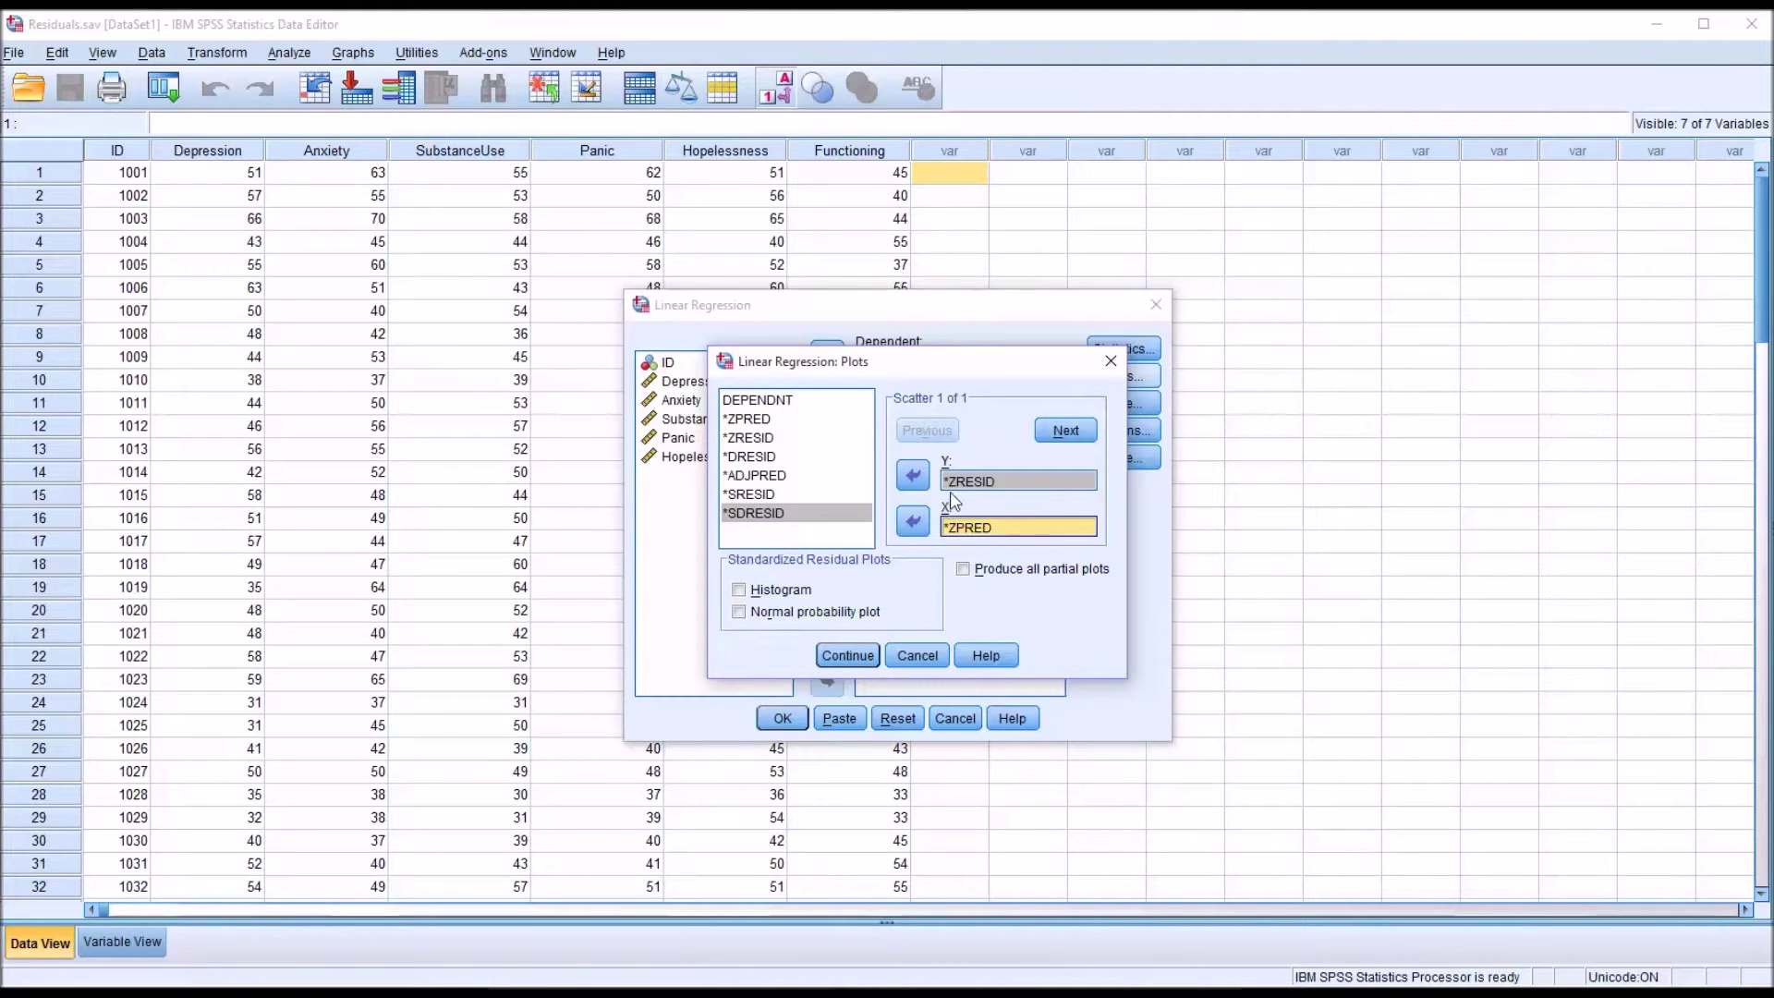
click(969, 481)
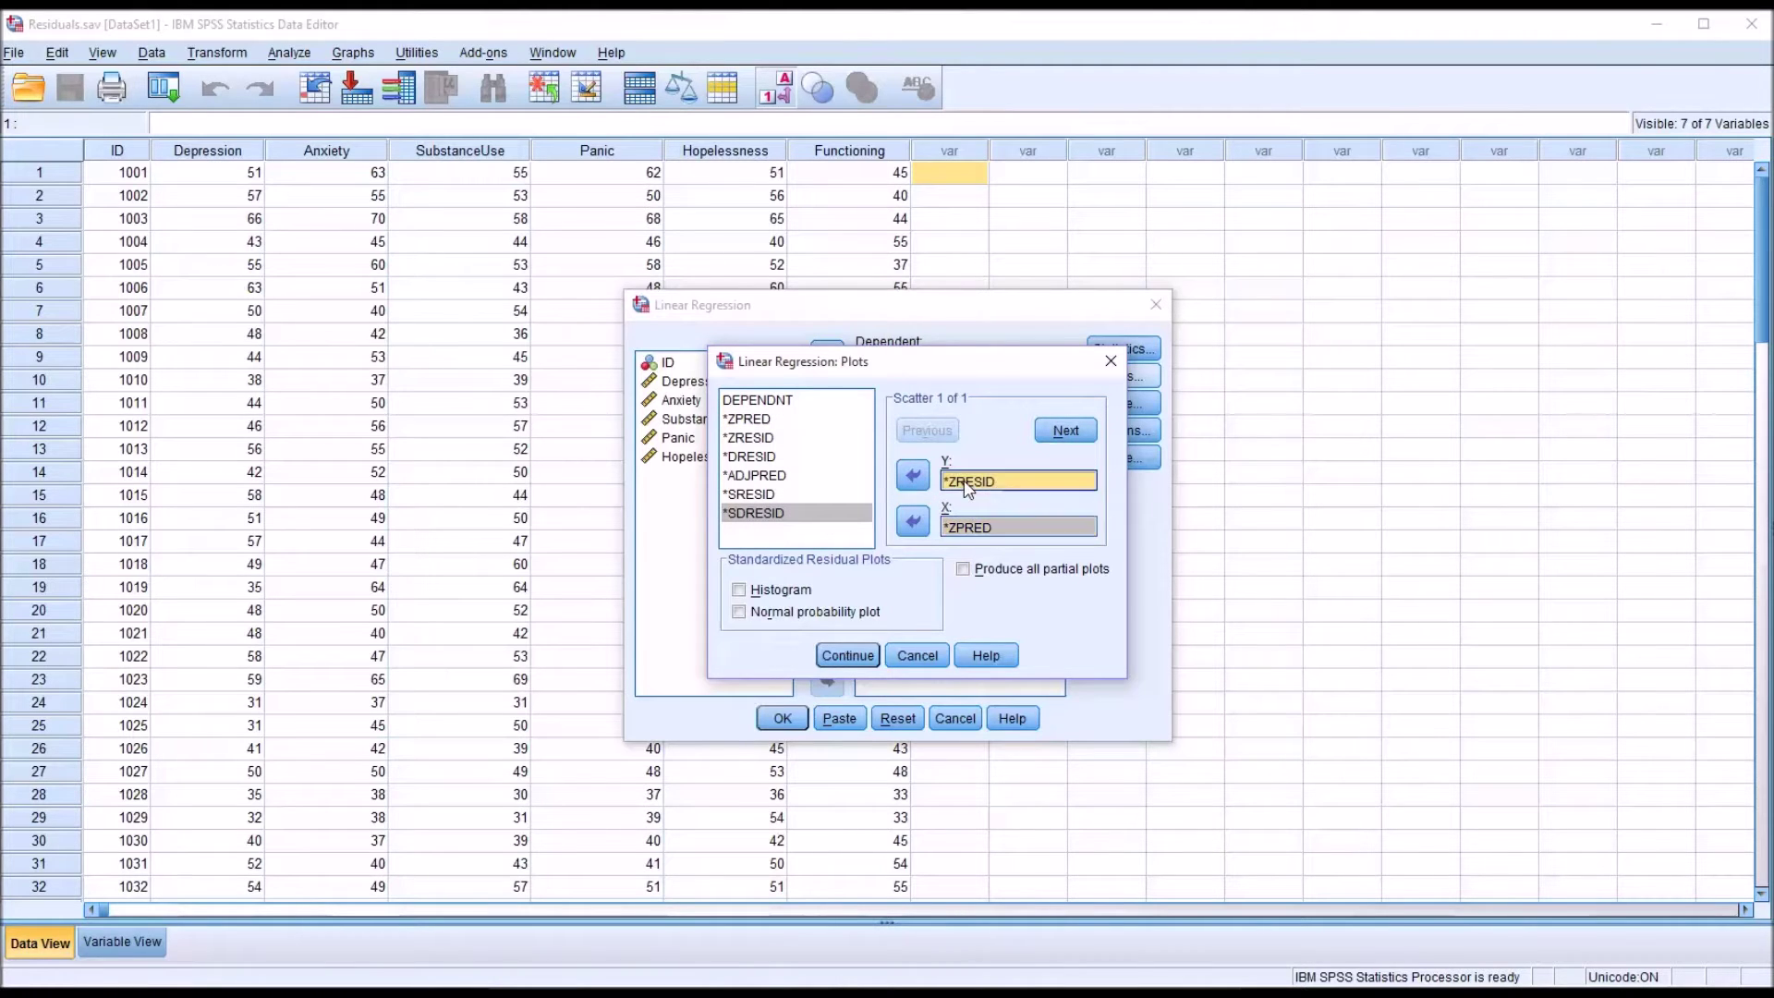
click(972, 530)
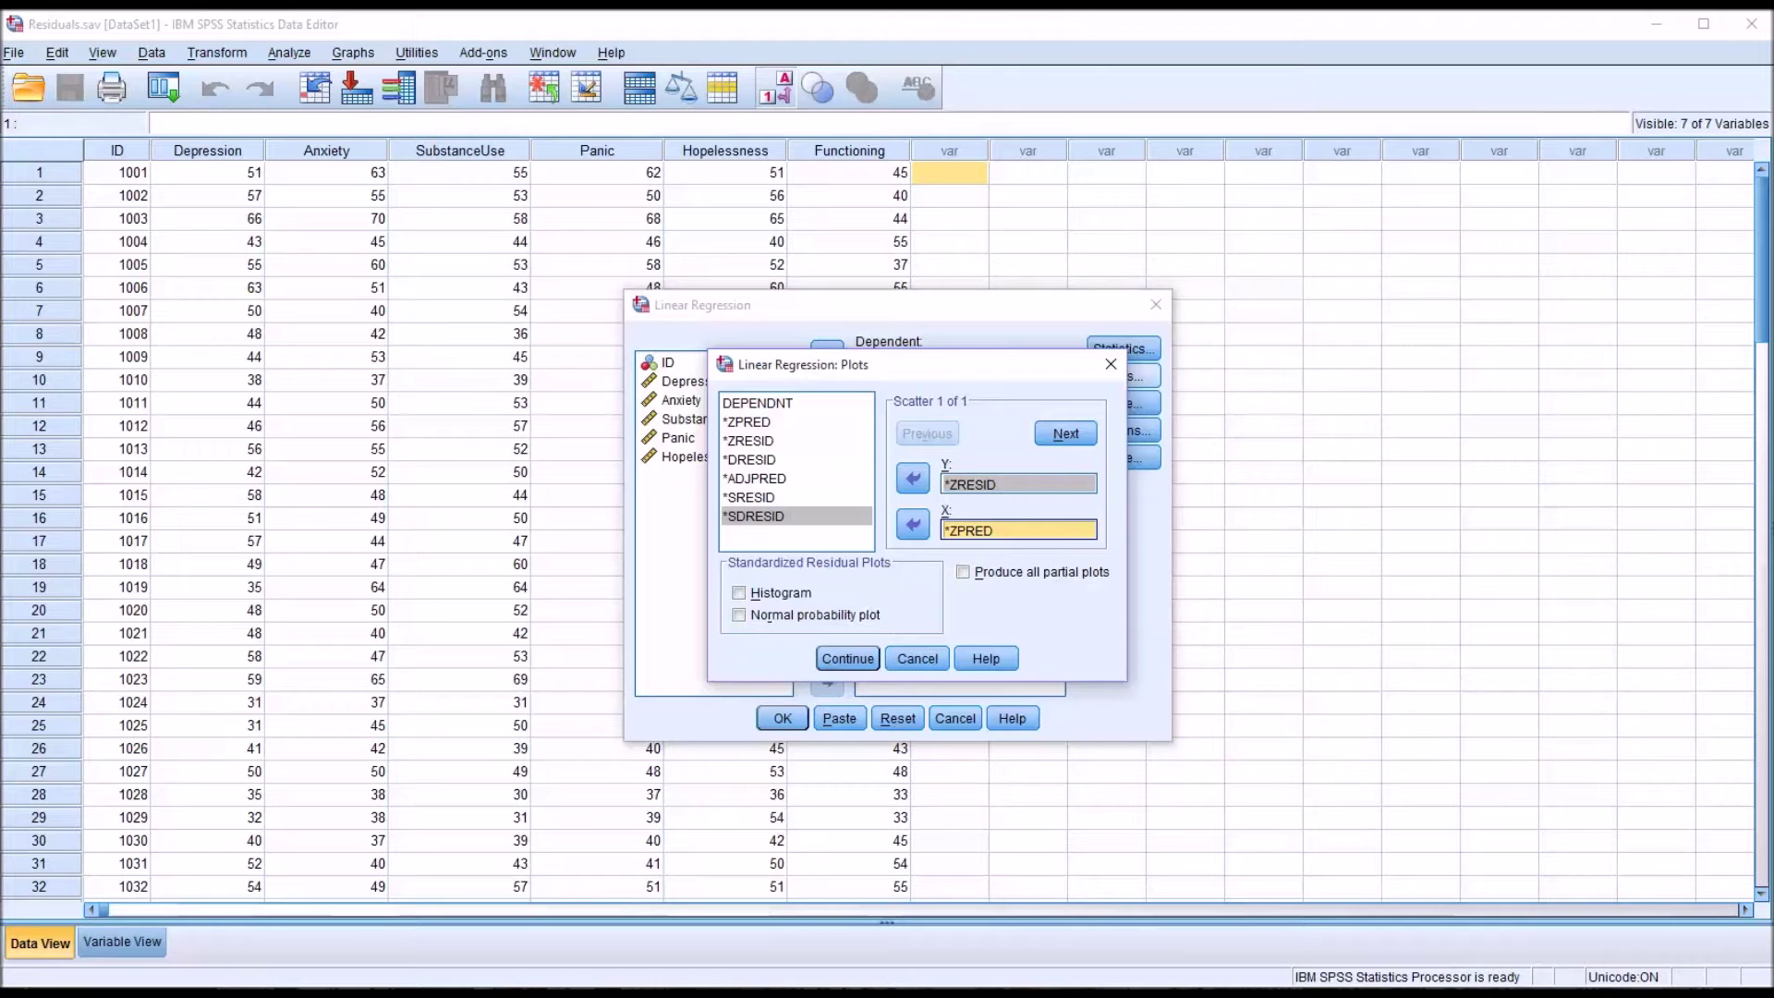
click(852, 658)
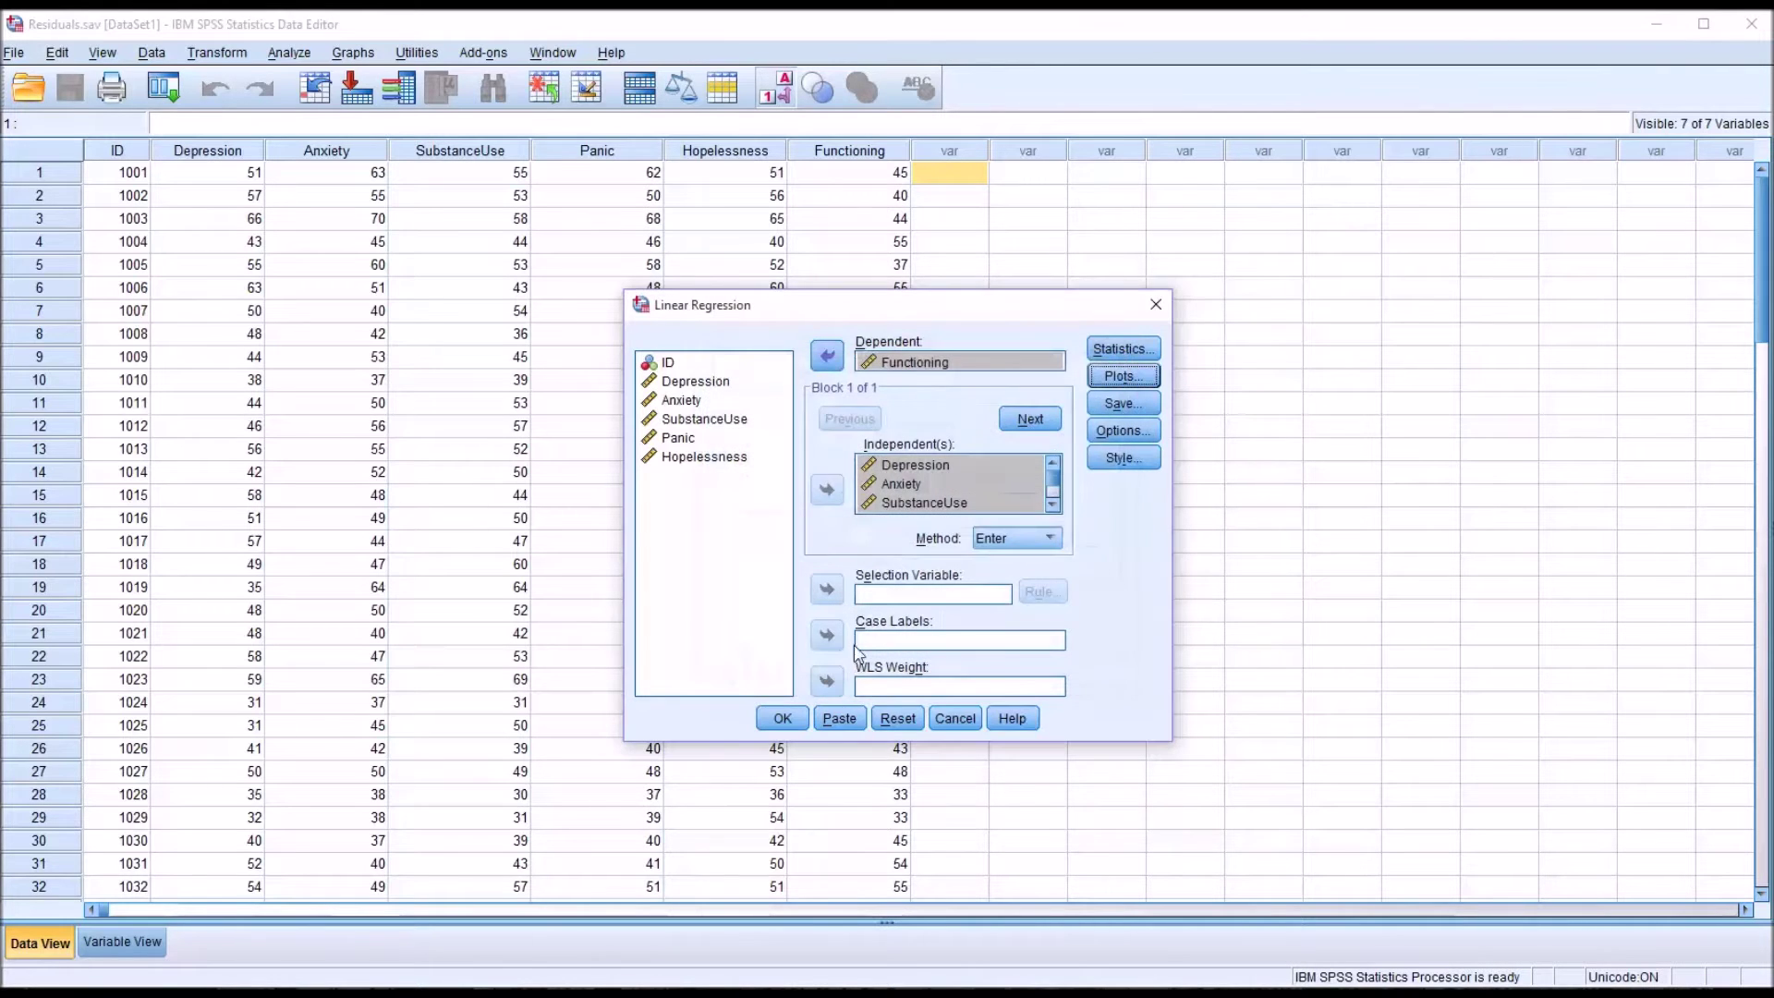
Step: Swap Estimates and Model fit for the Durbin-Watson statistic, then run the regression
click(1107, 349)
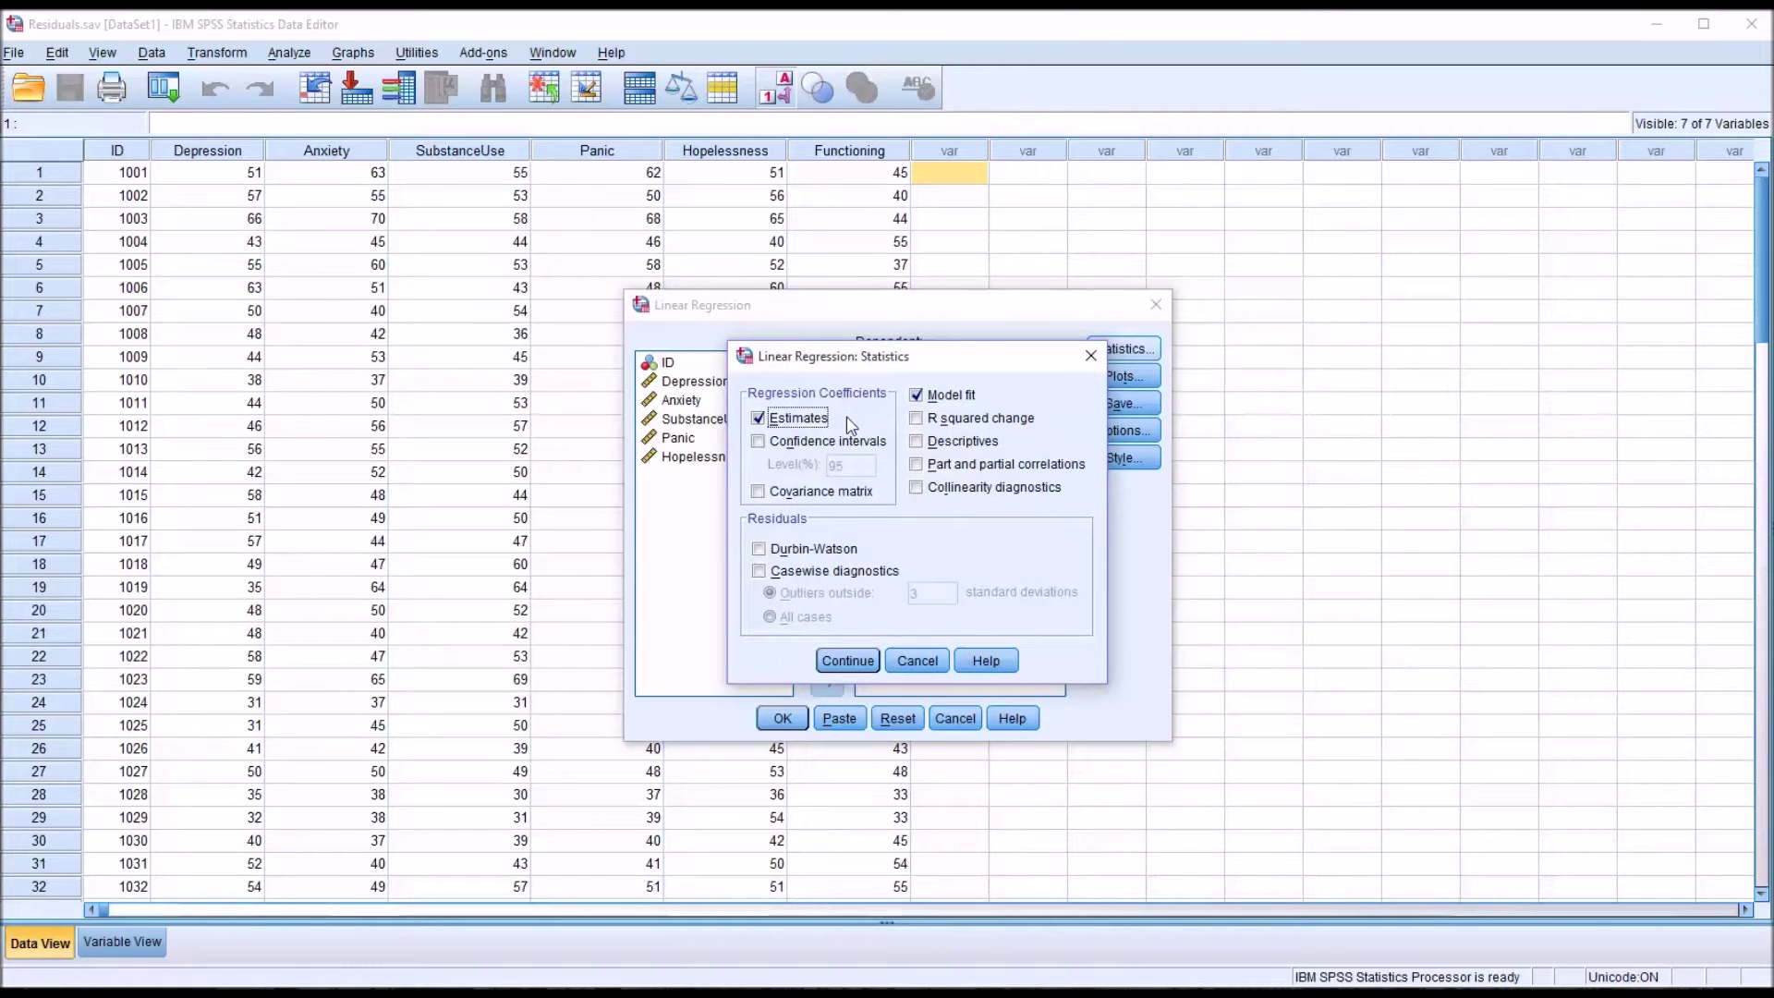
click(759, 418)
click(916, 395)
click(760, 548)
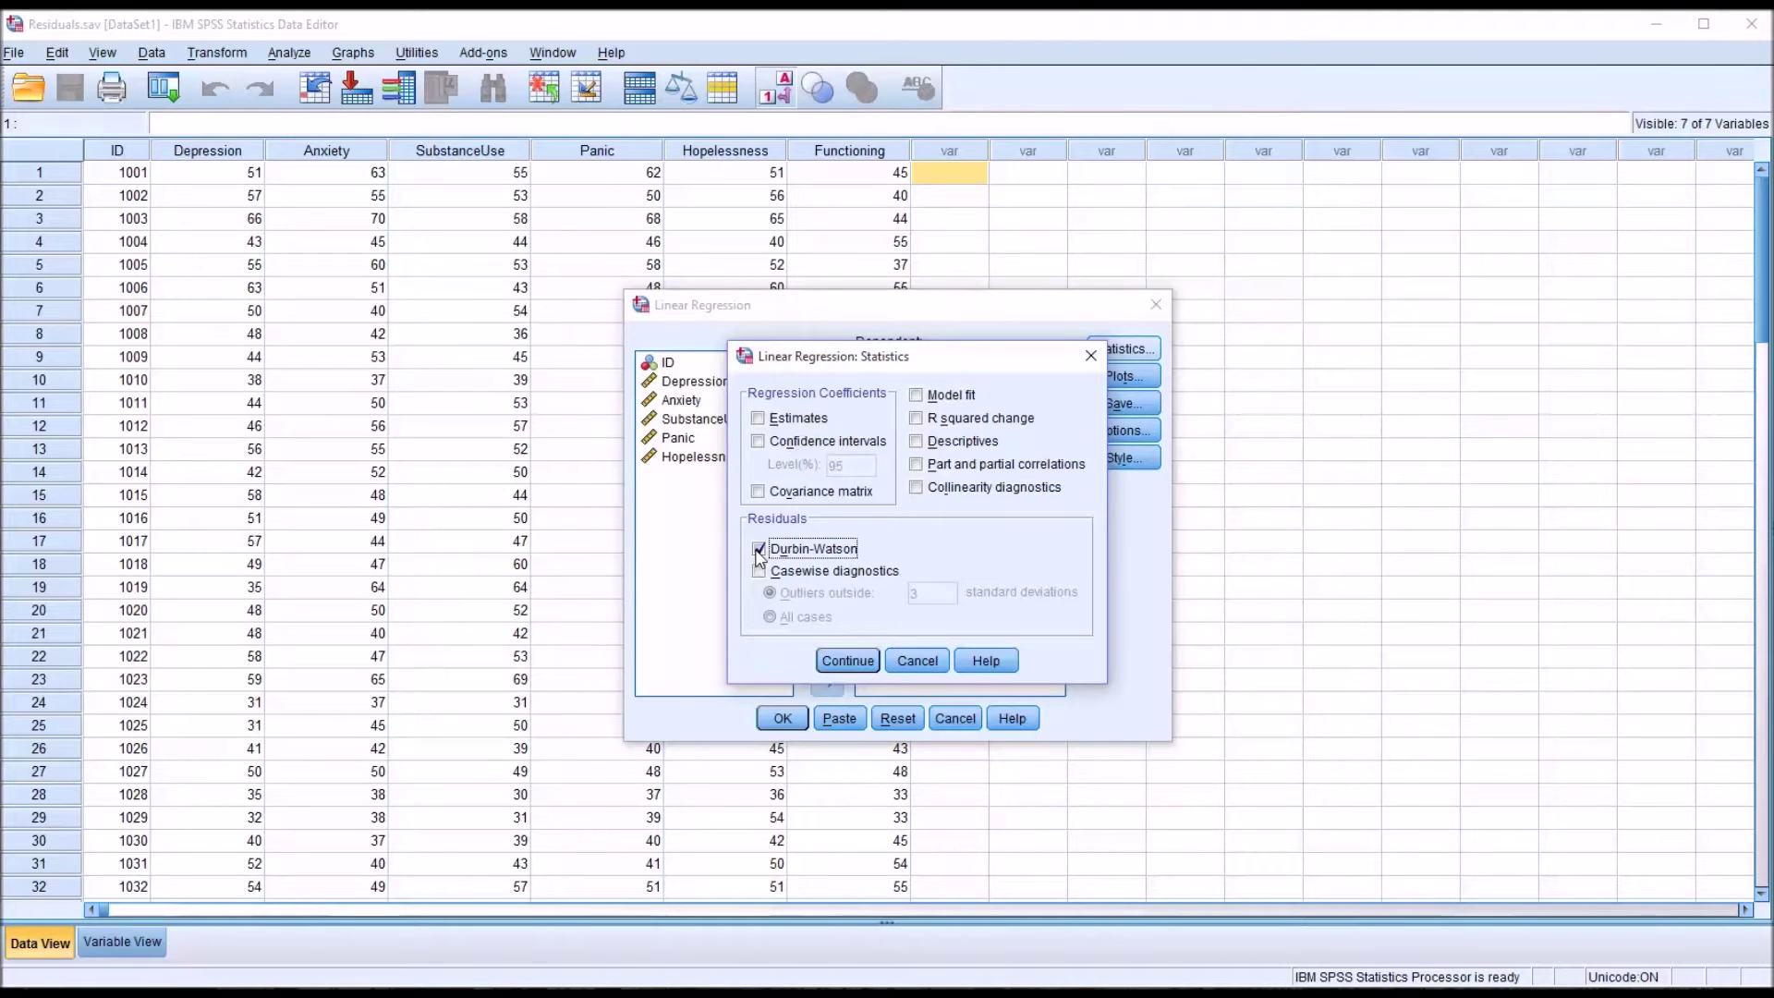
click(841, 660)
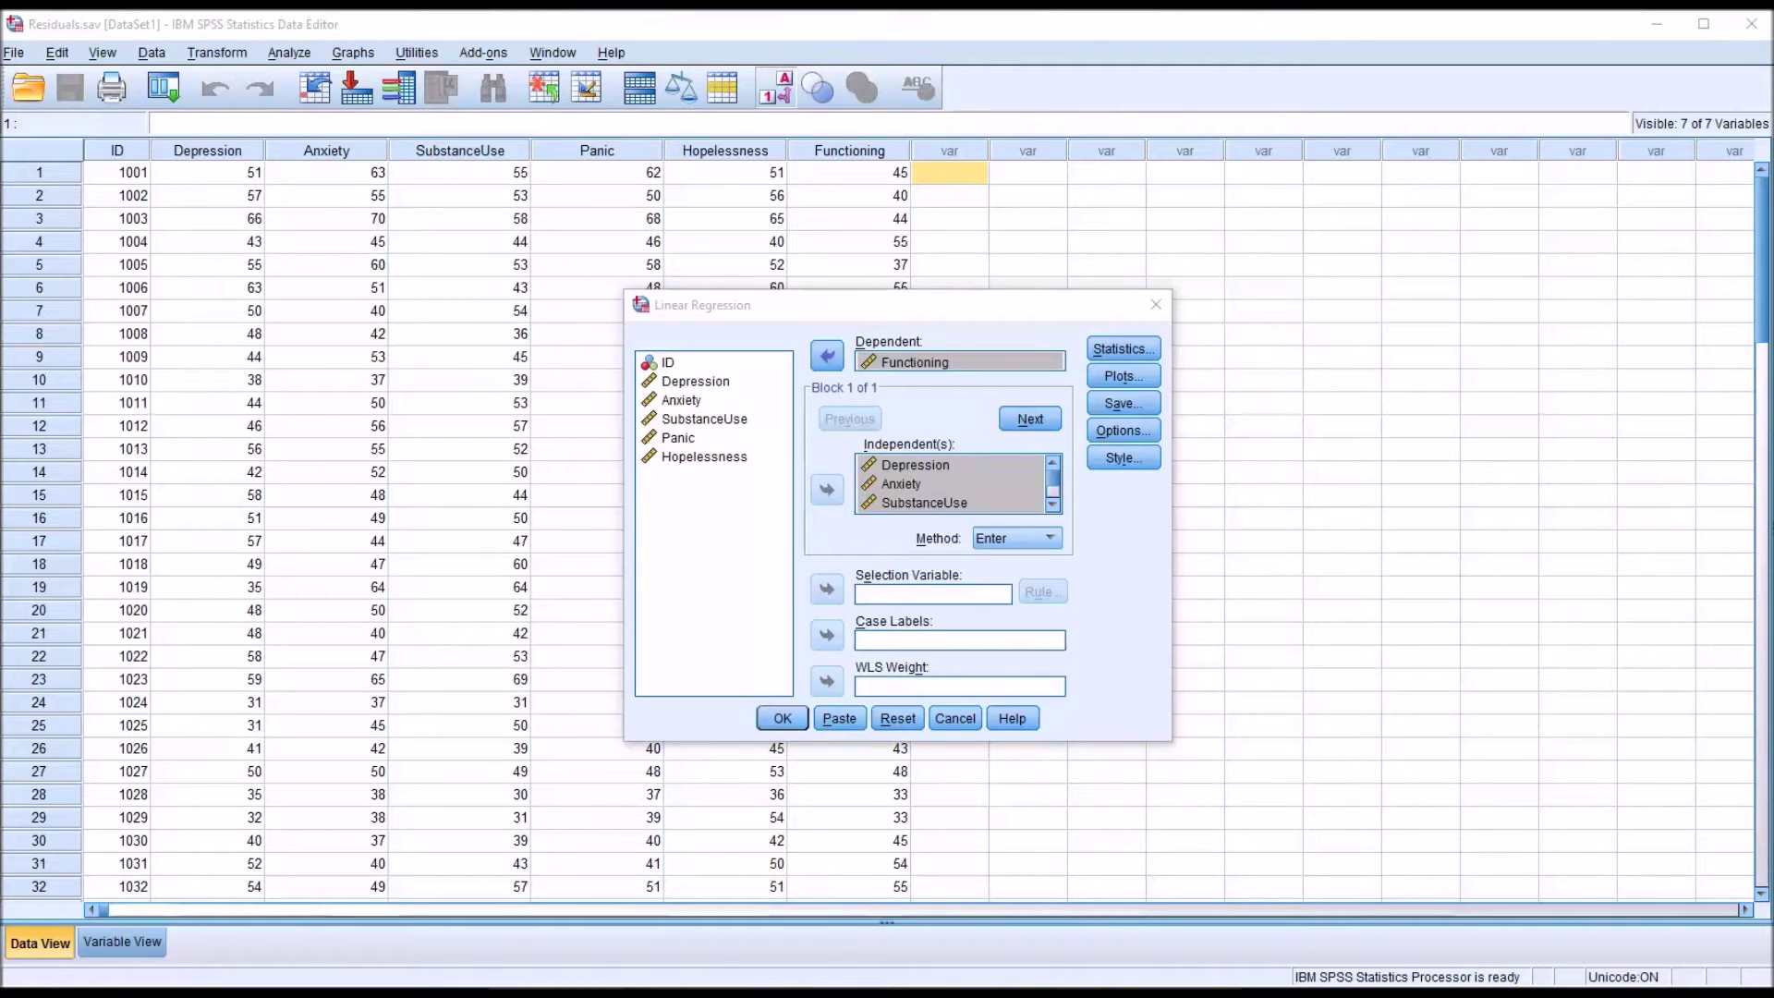
click(780, 717)
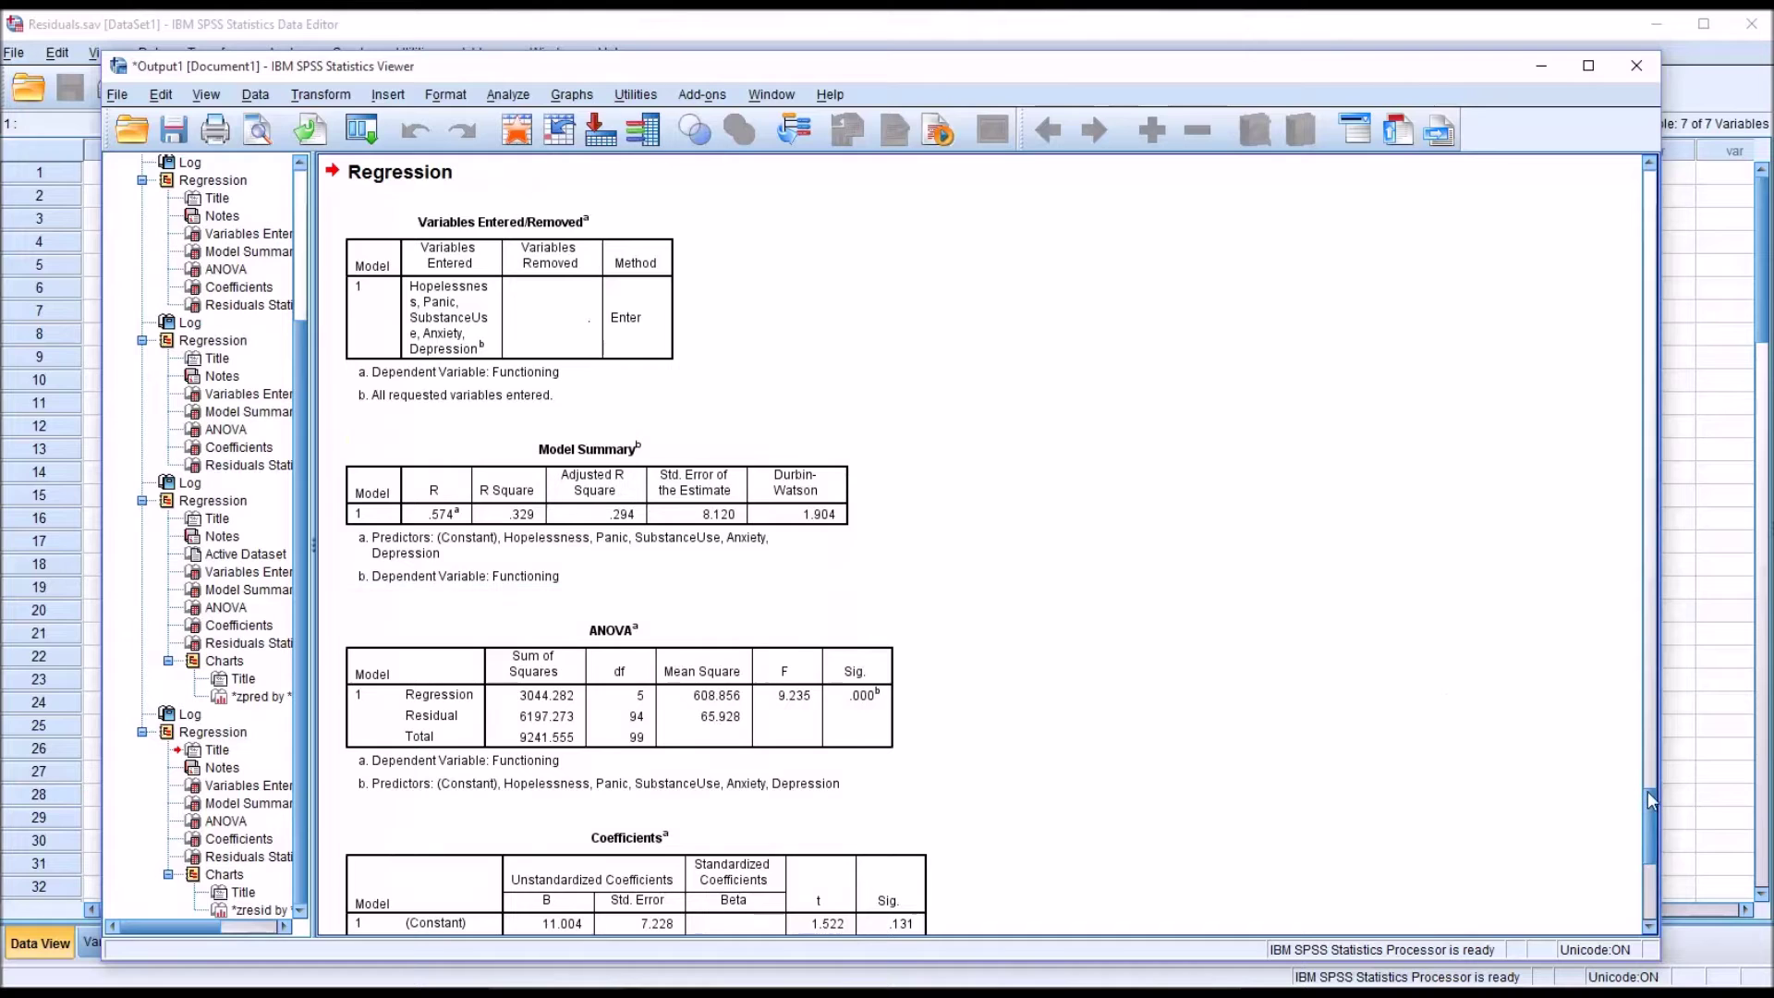
Step: Scroll the output down to the *ZRESID versus *ZPRED scatterplot for Functioning
drag(1648, 791, 1638, 843)
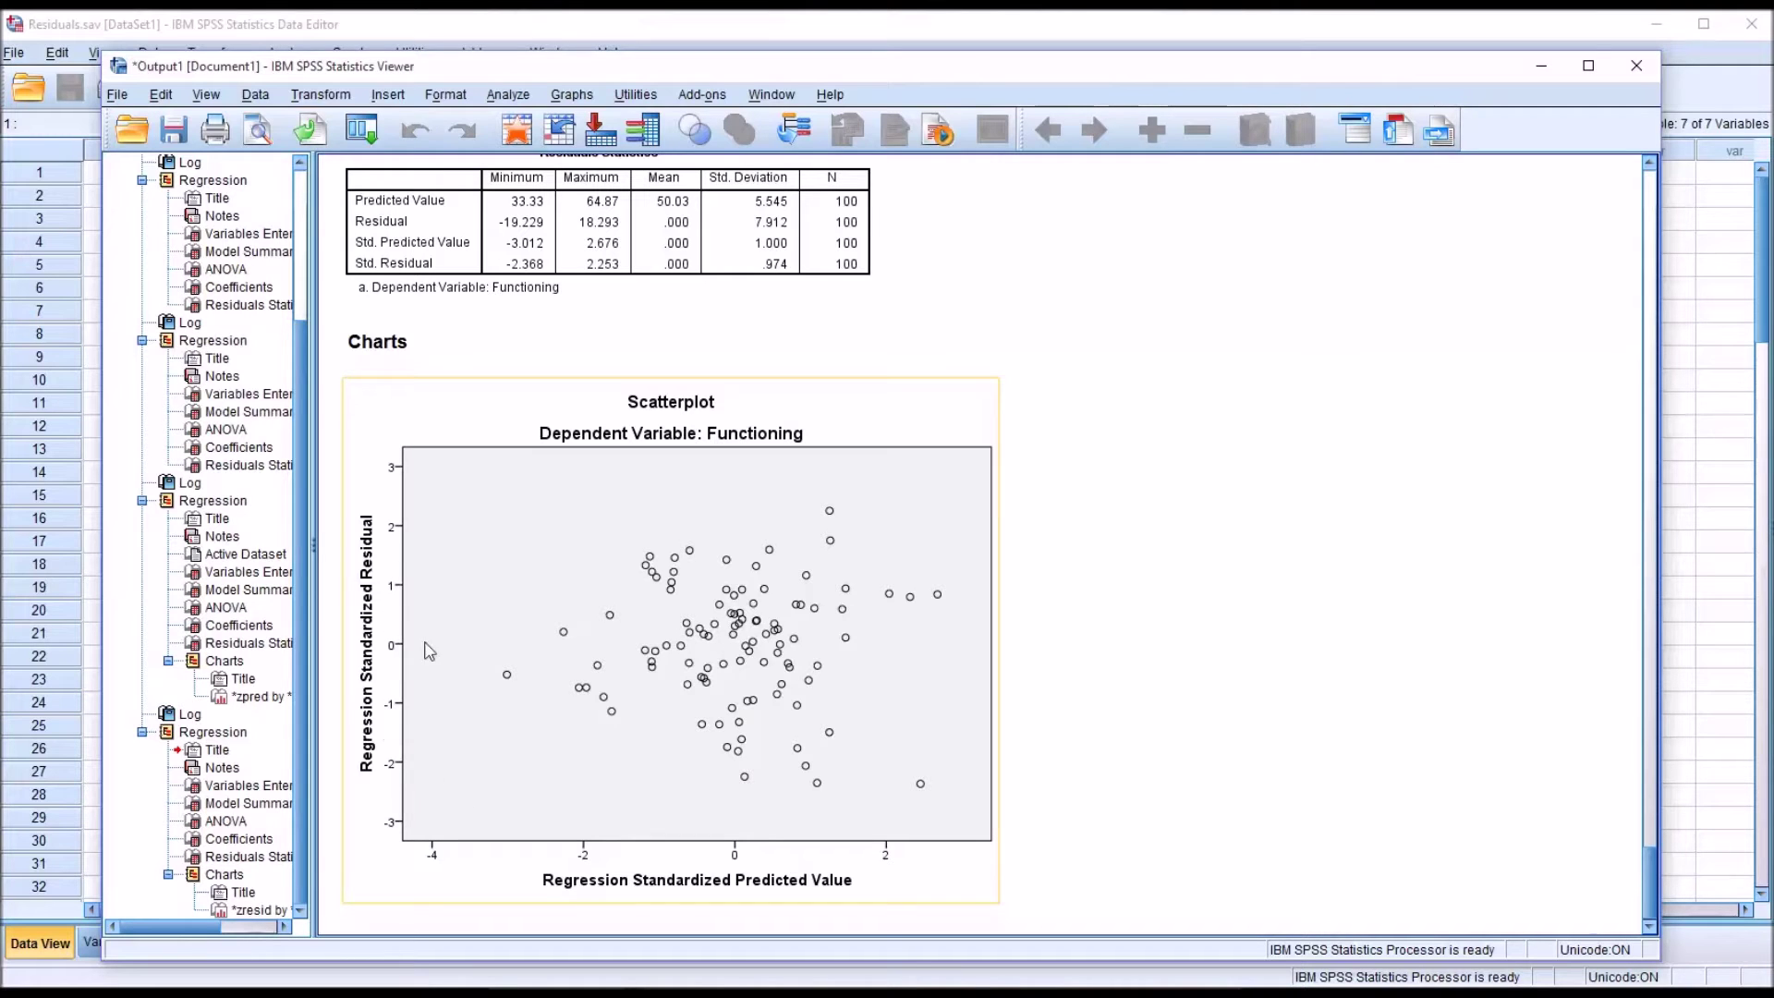
click(1192, 792)
scroll(767, 554, down, 1)
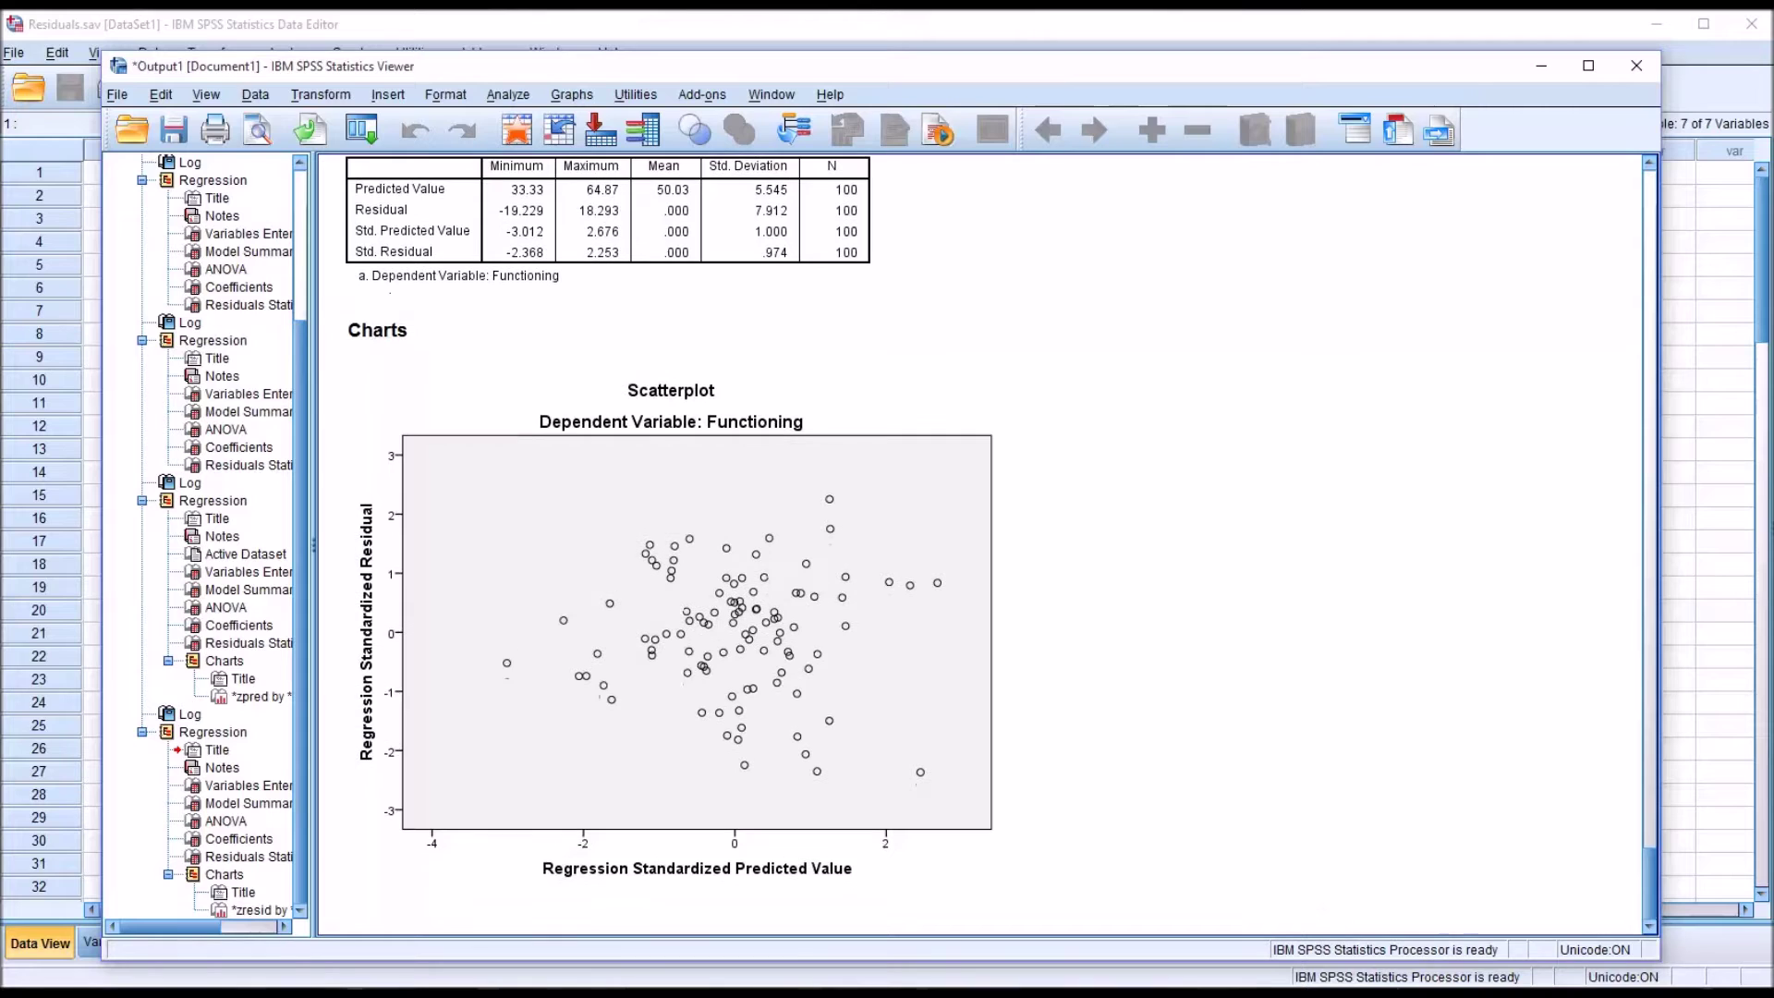
click(720, 817)
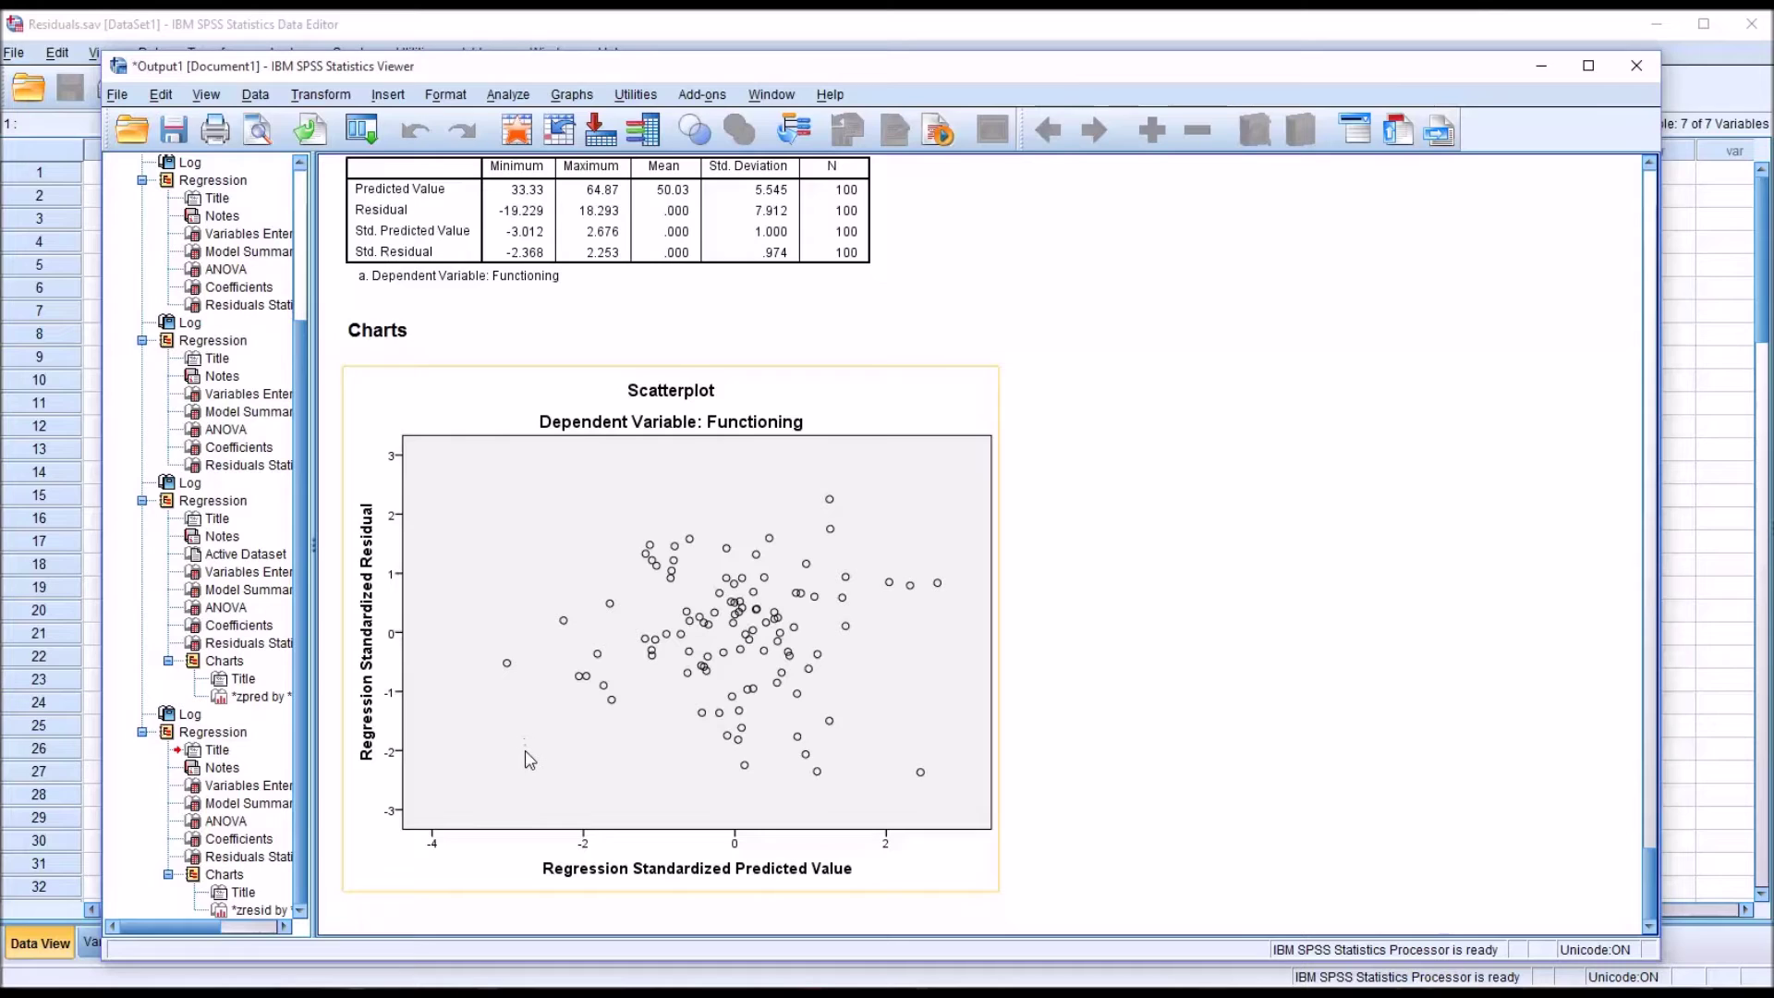
click(1059, 742)
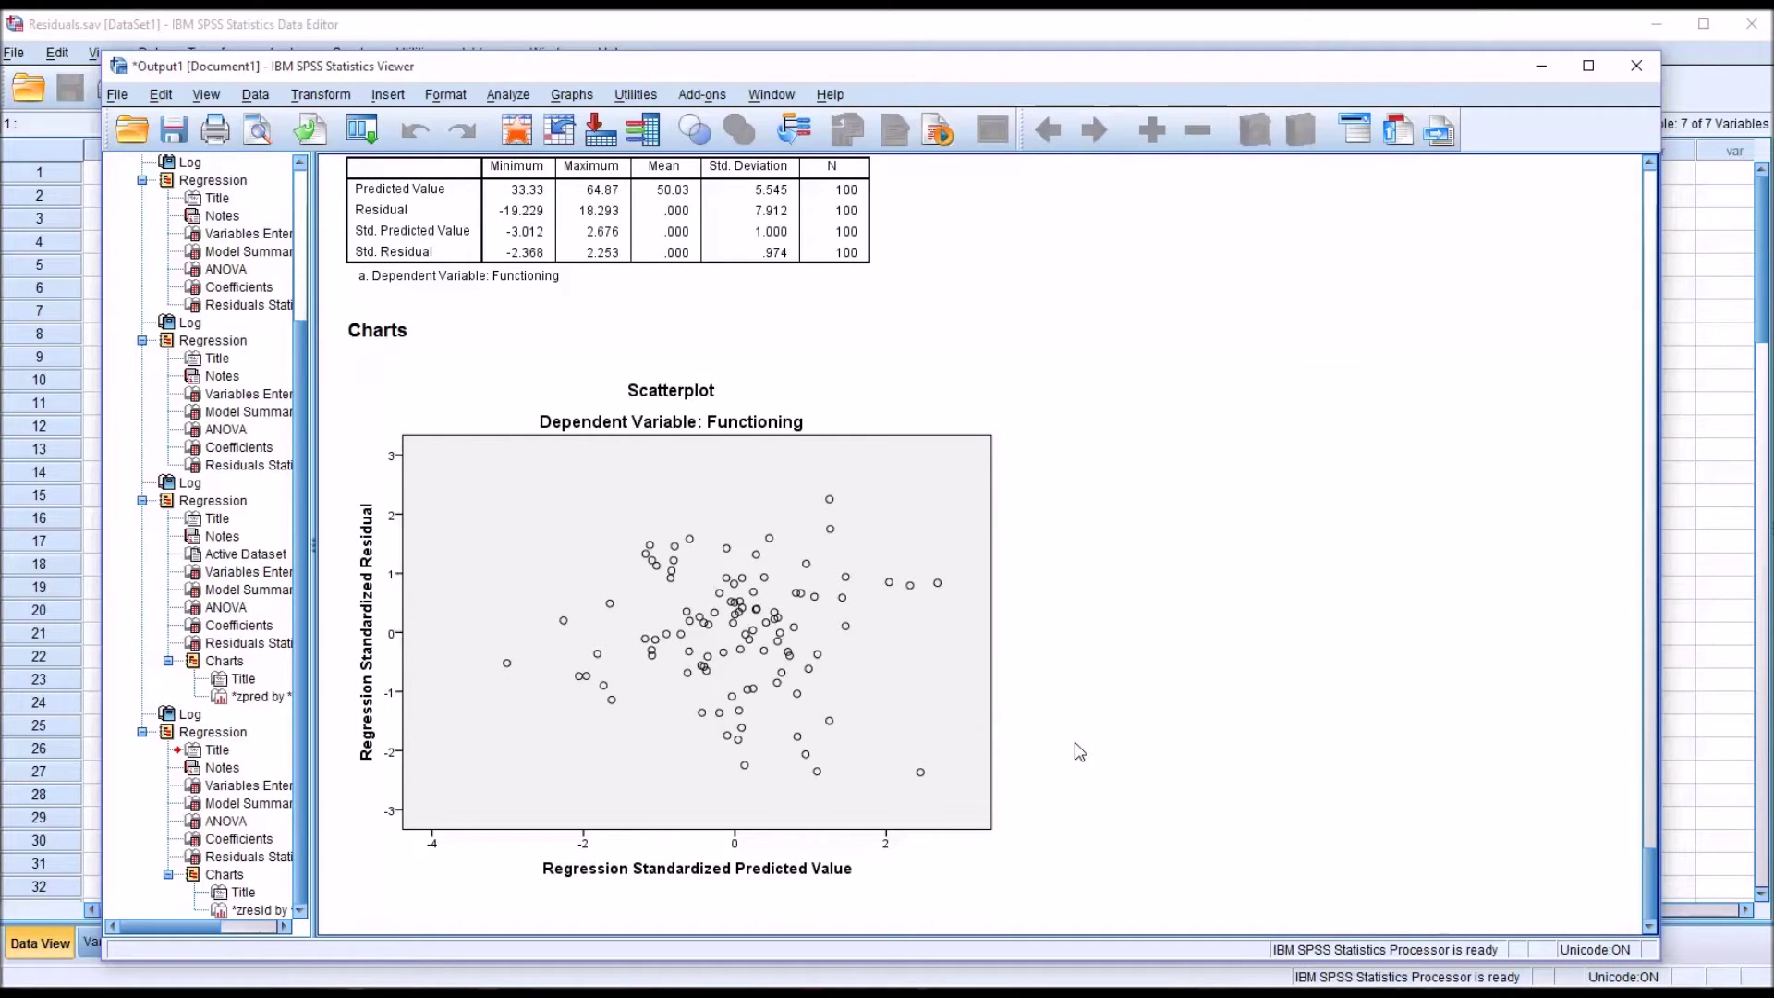
click(893, 778)
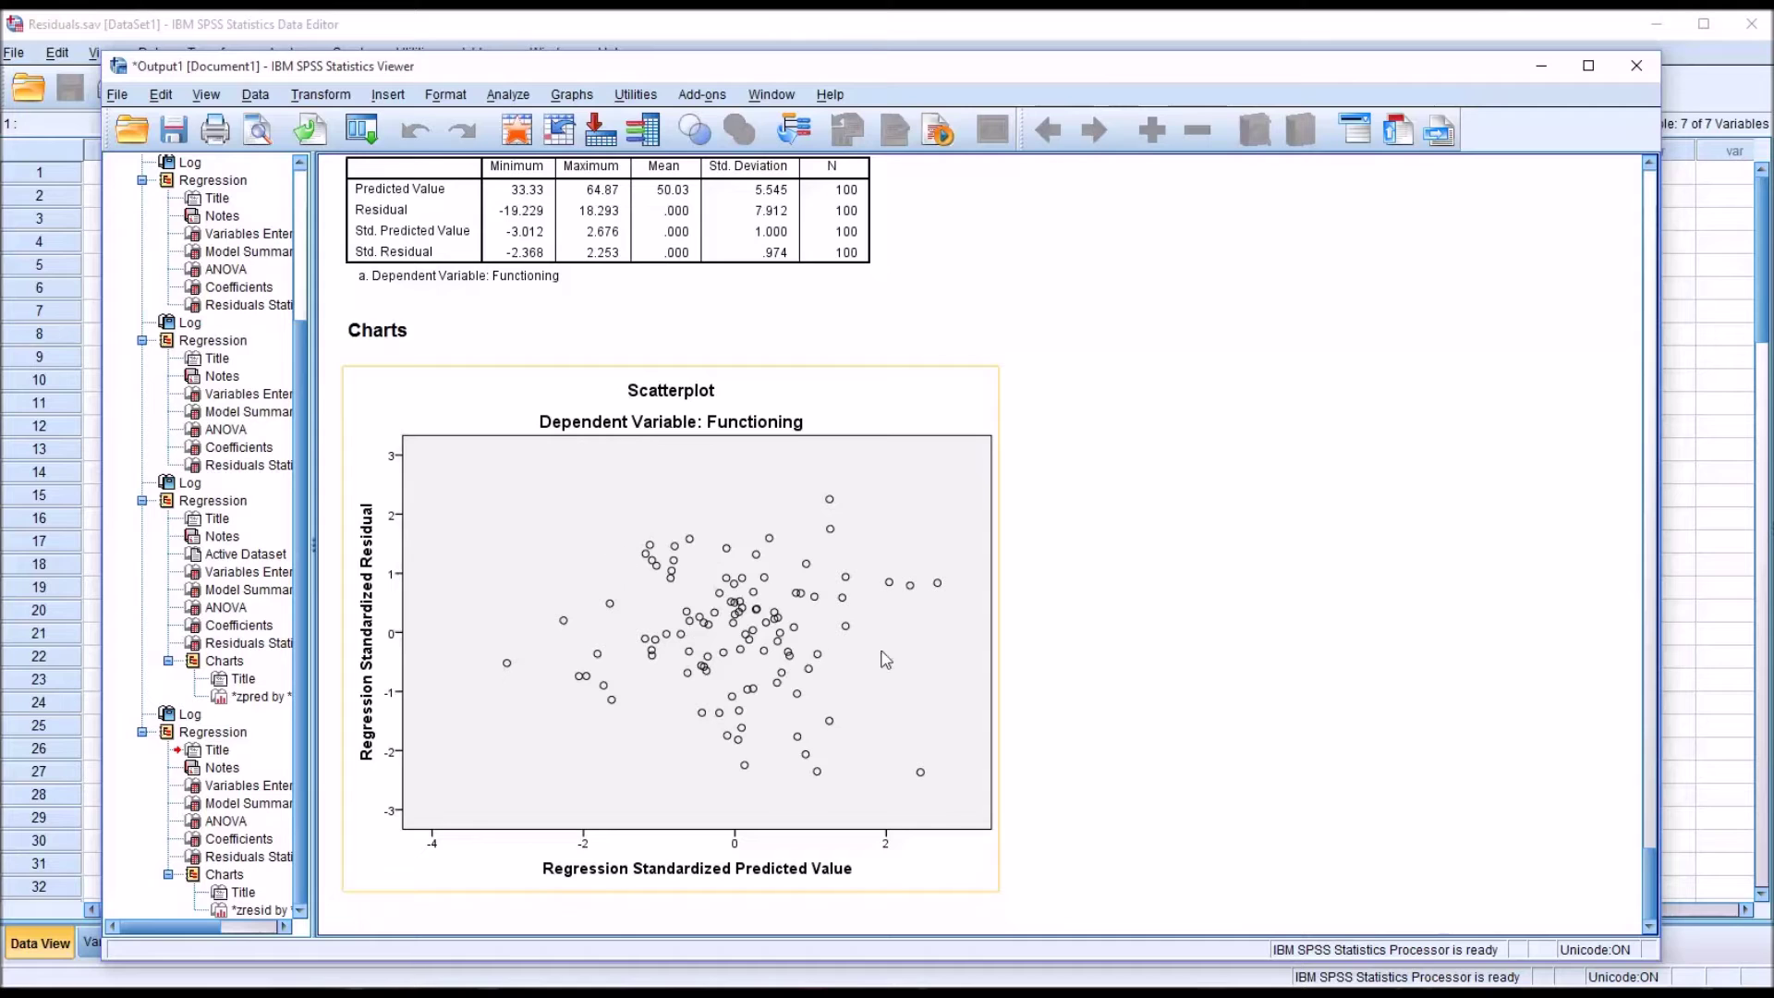
click(1072, 711)
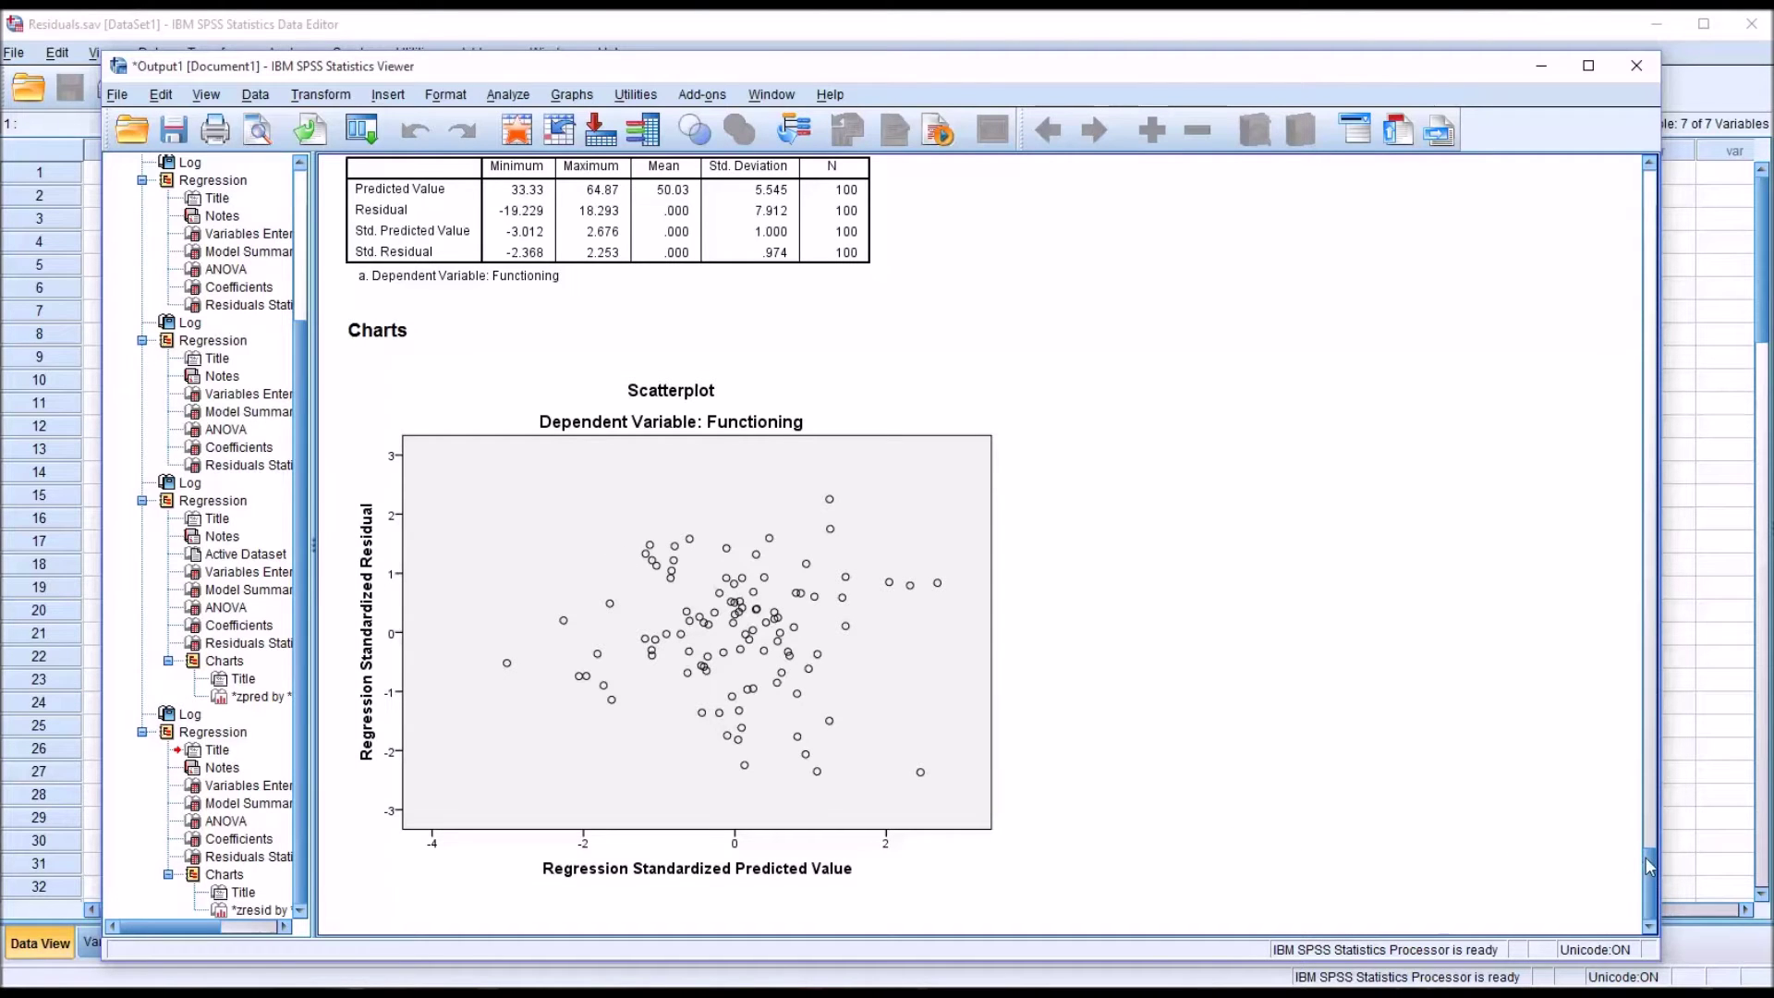
drag(1651, 878, 1631, 782)
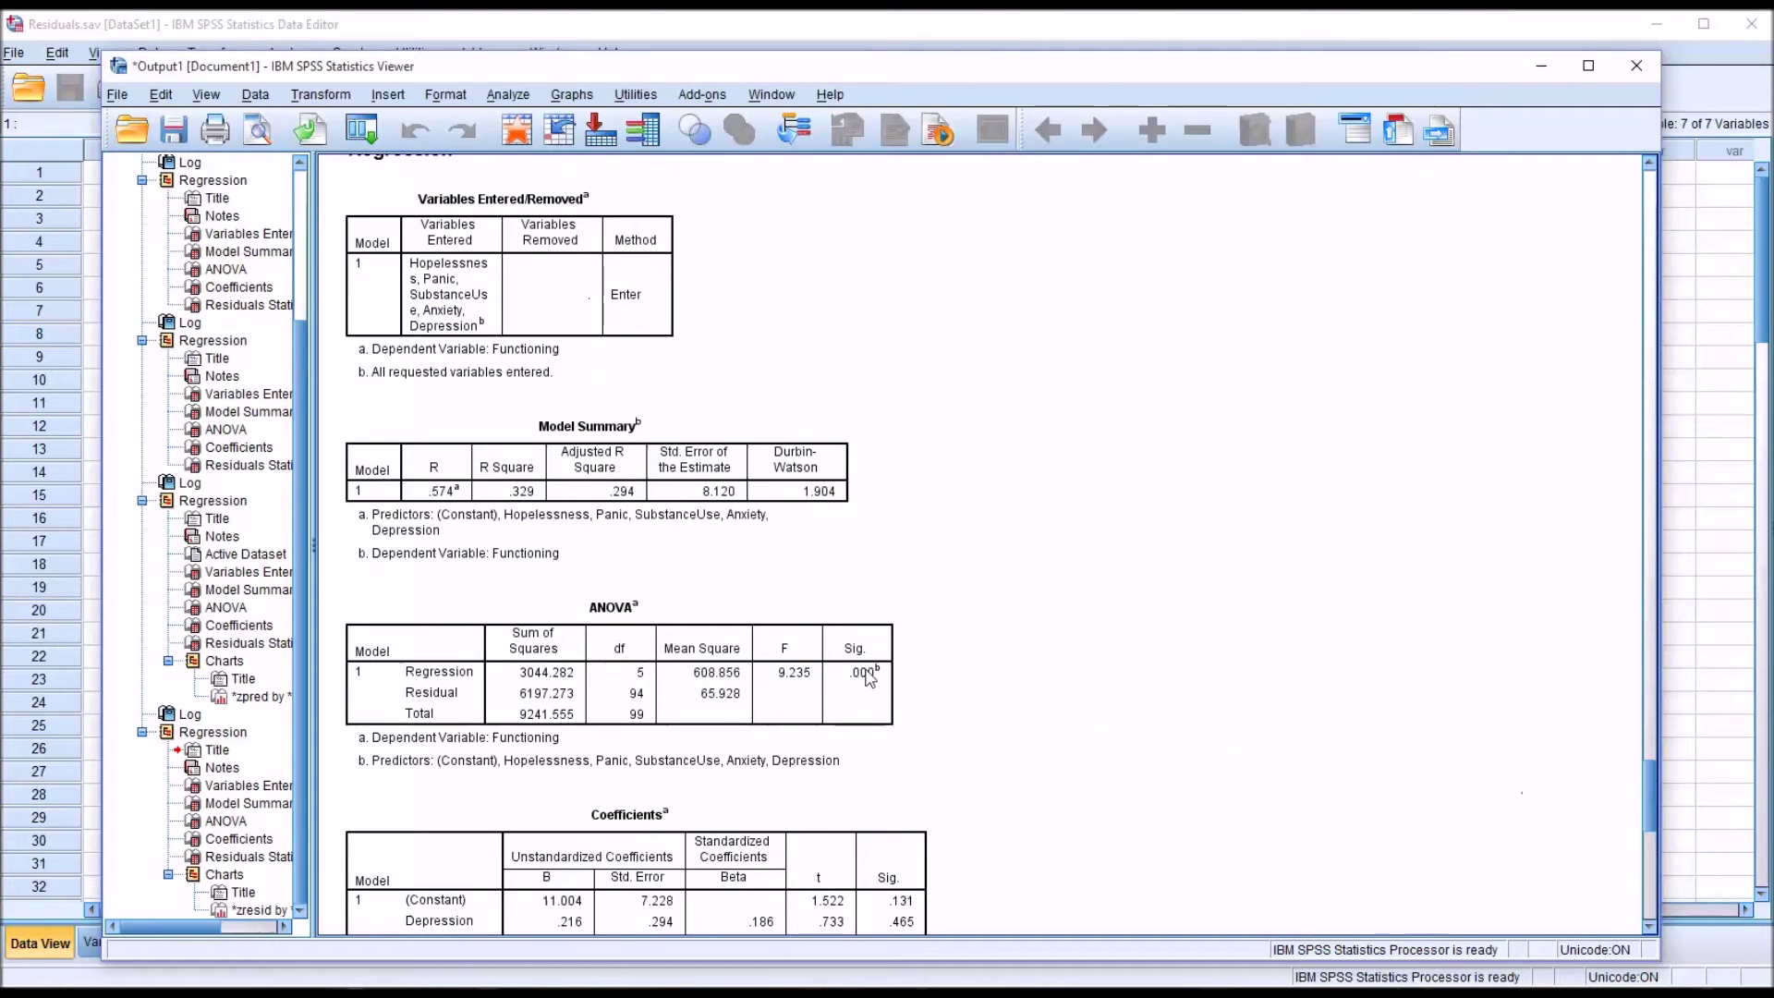
click(790, 530)
drag(1646, 767, 1651, 869)
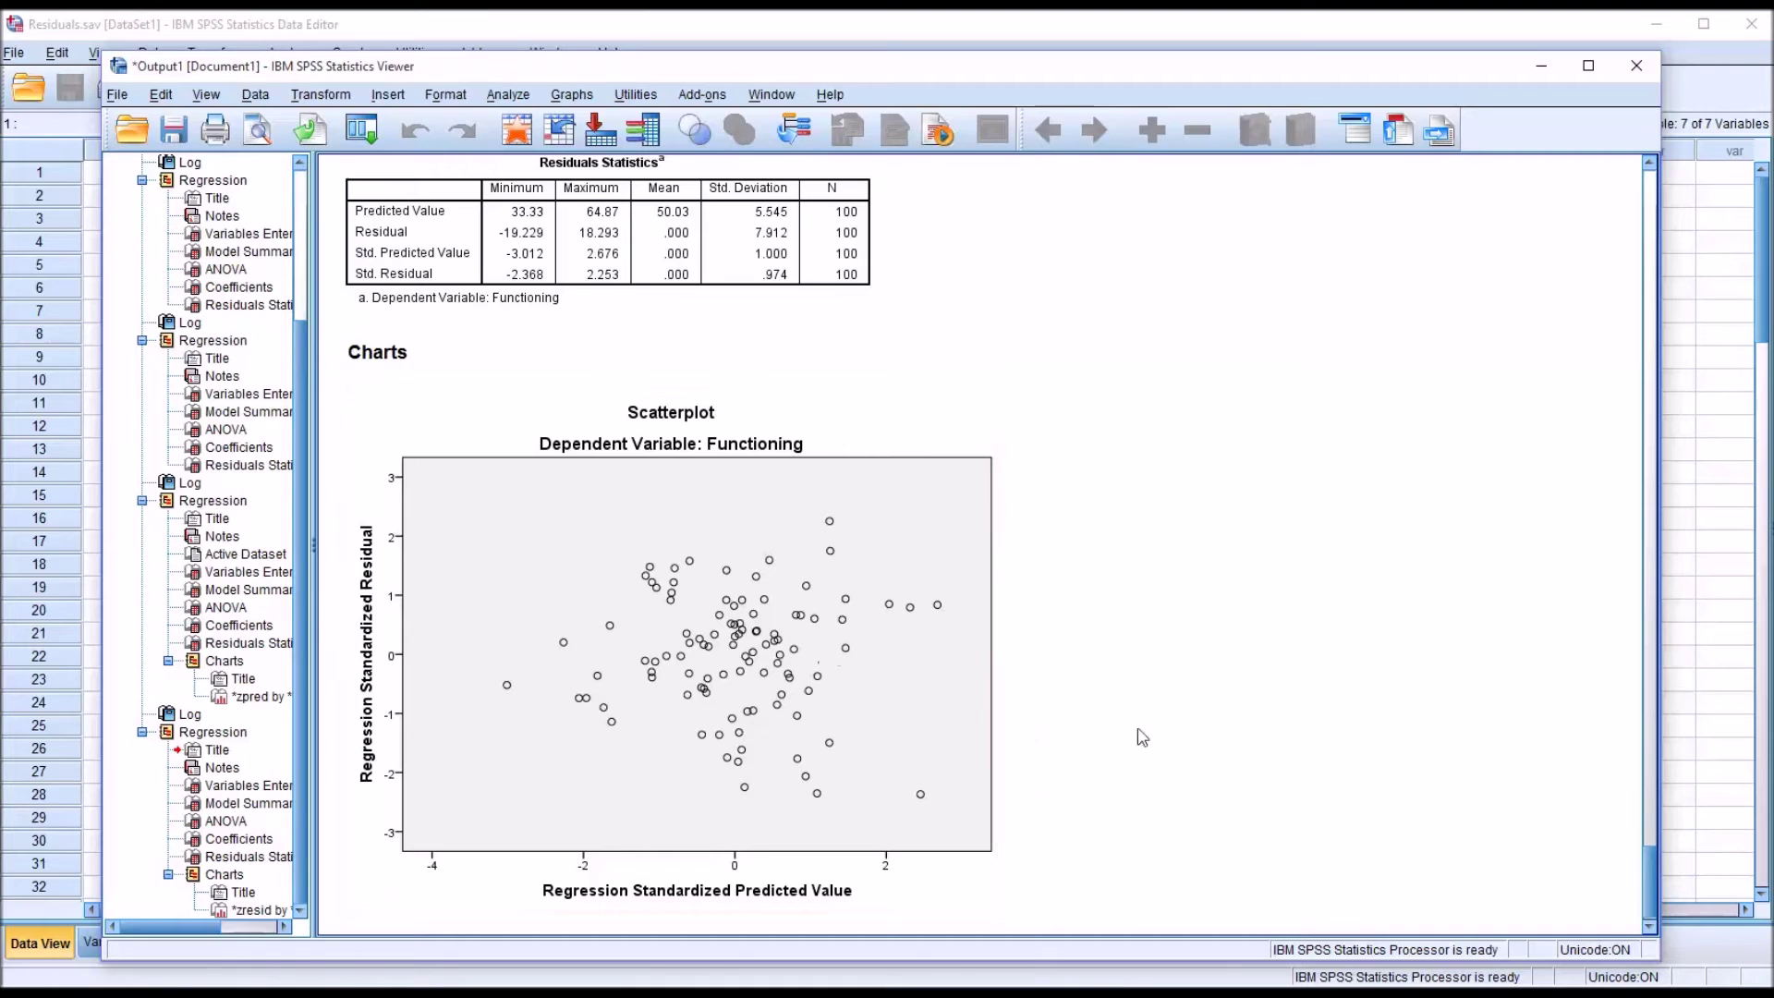
Step: Scroll through the regression output, then bring the Residuals.sav Data Editor forward
drag(1652, 868, 1653, 793)
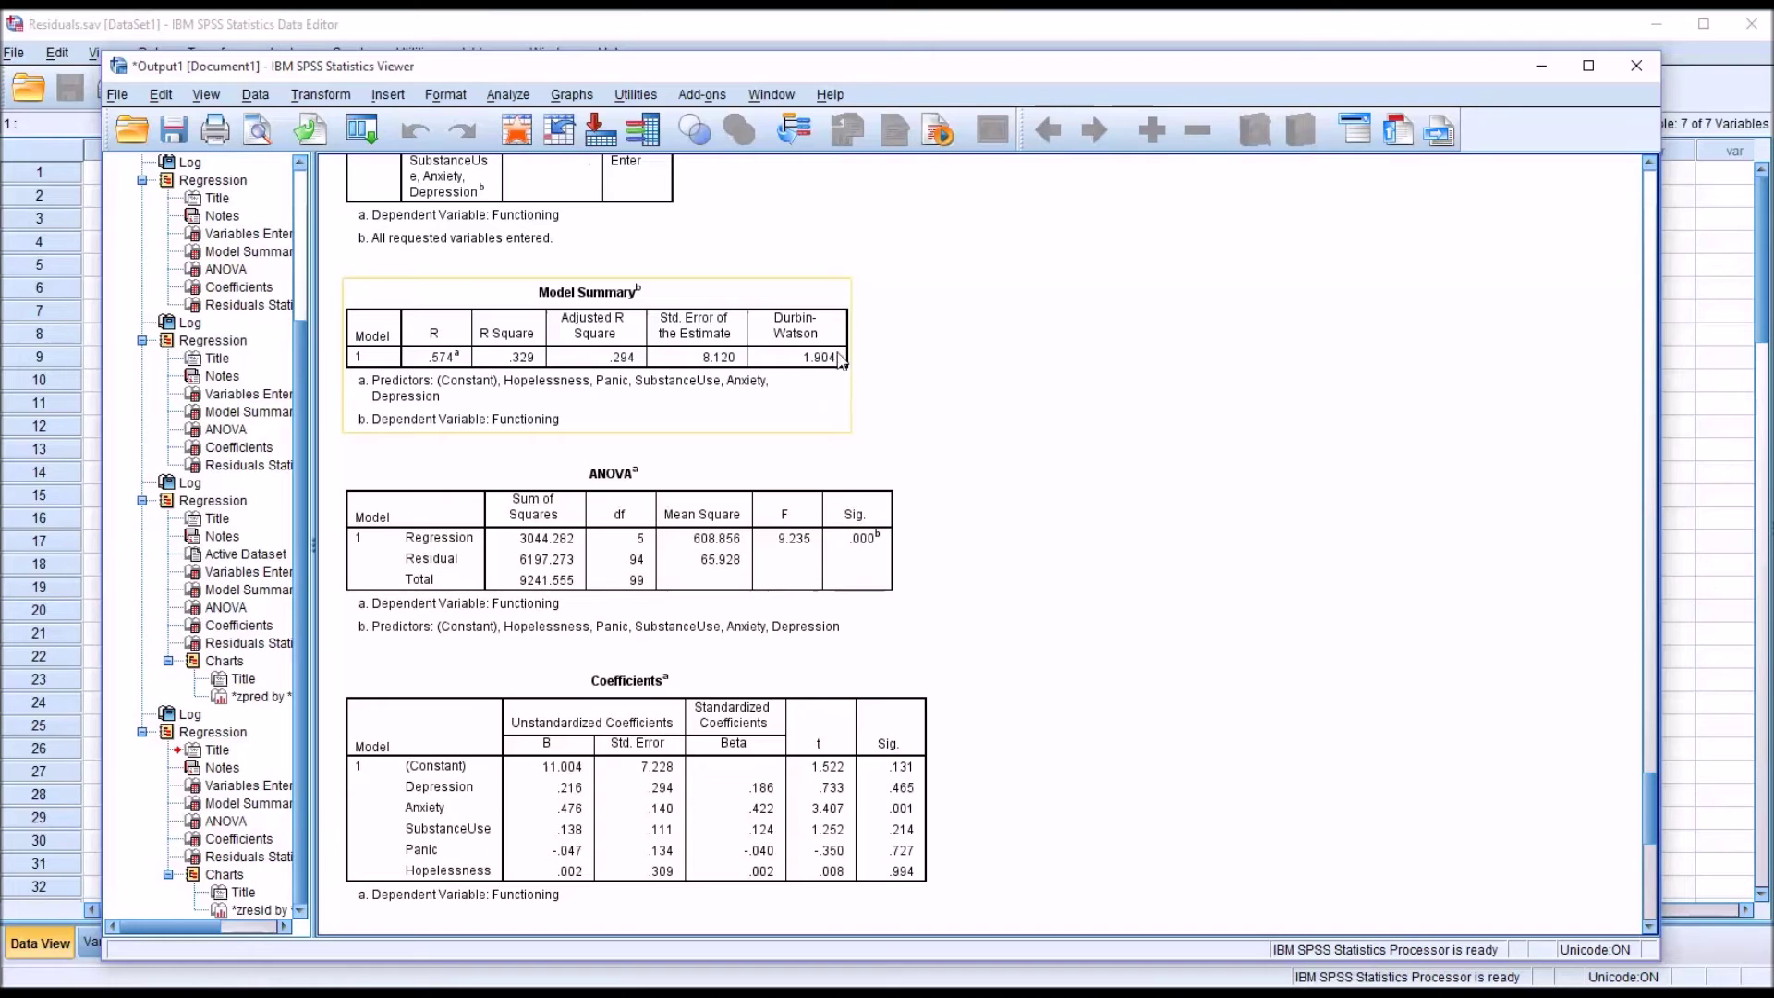
click(775, 52)
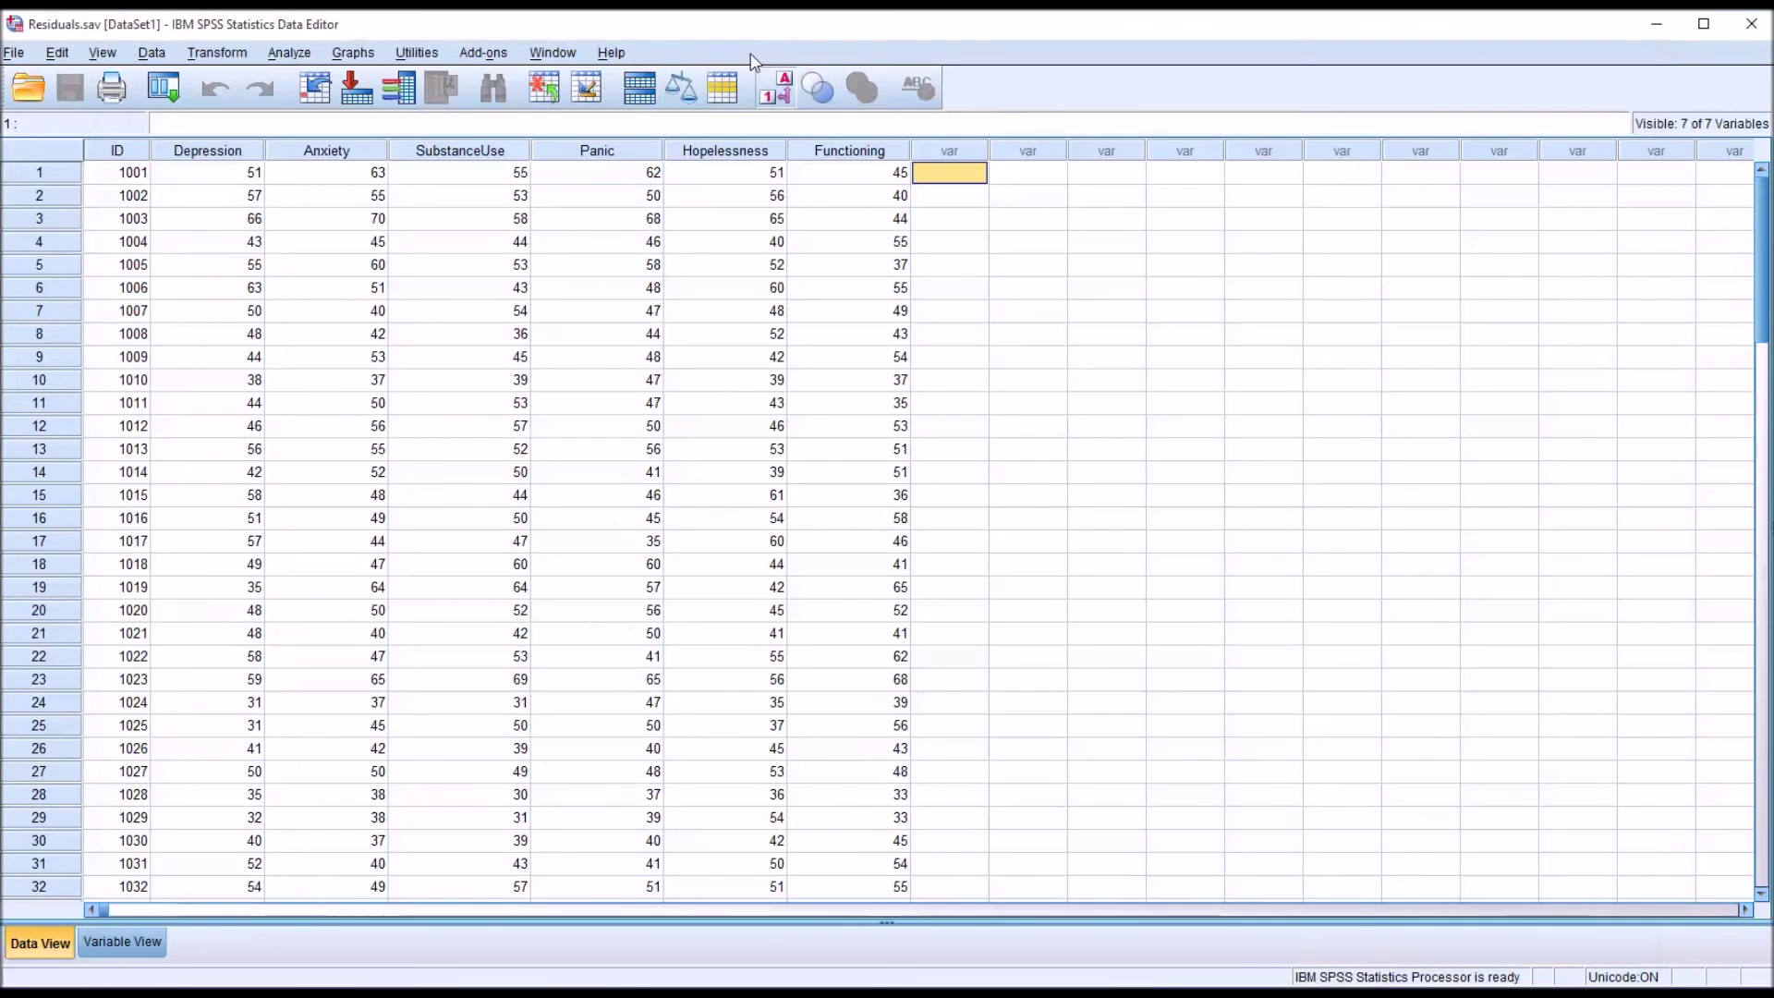
Step: Move case 1011 above case 1010 into row 10 and verify the swap
click(118, 412)
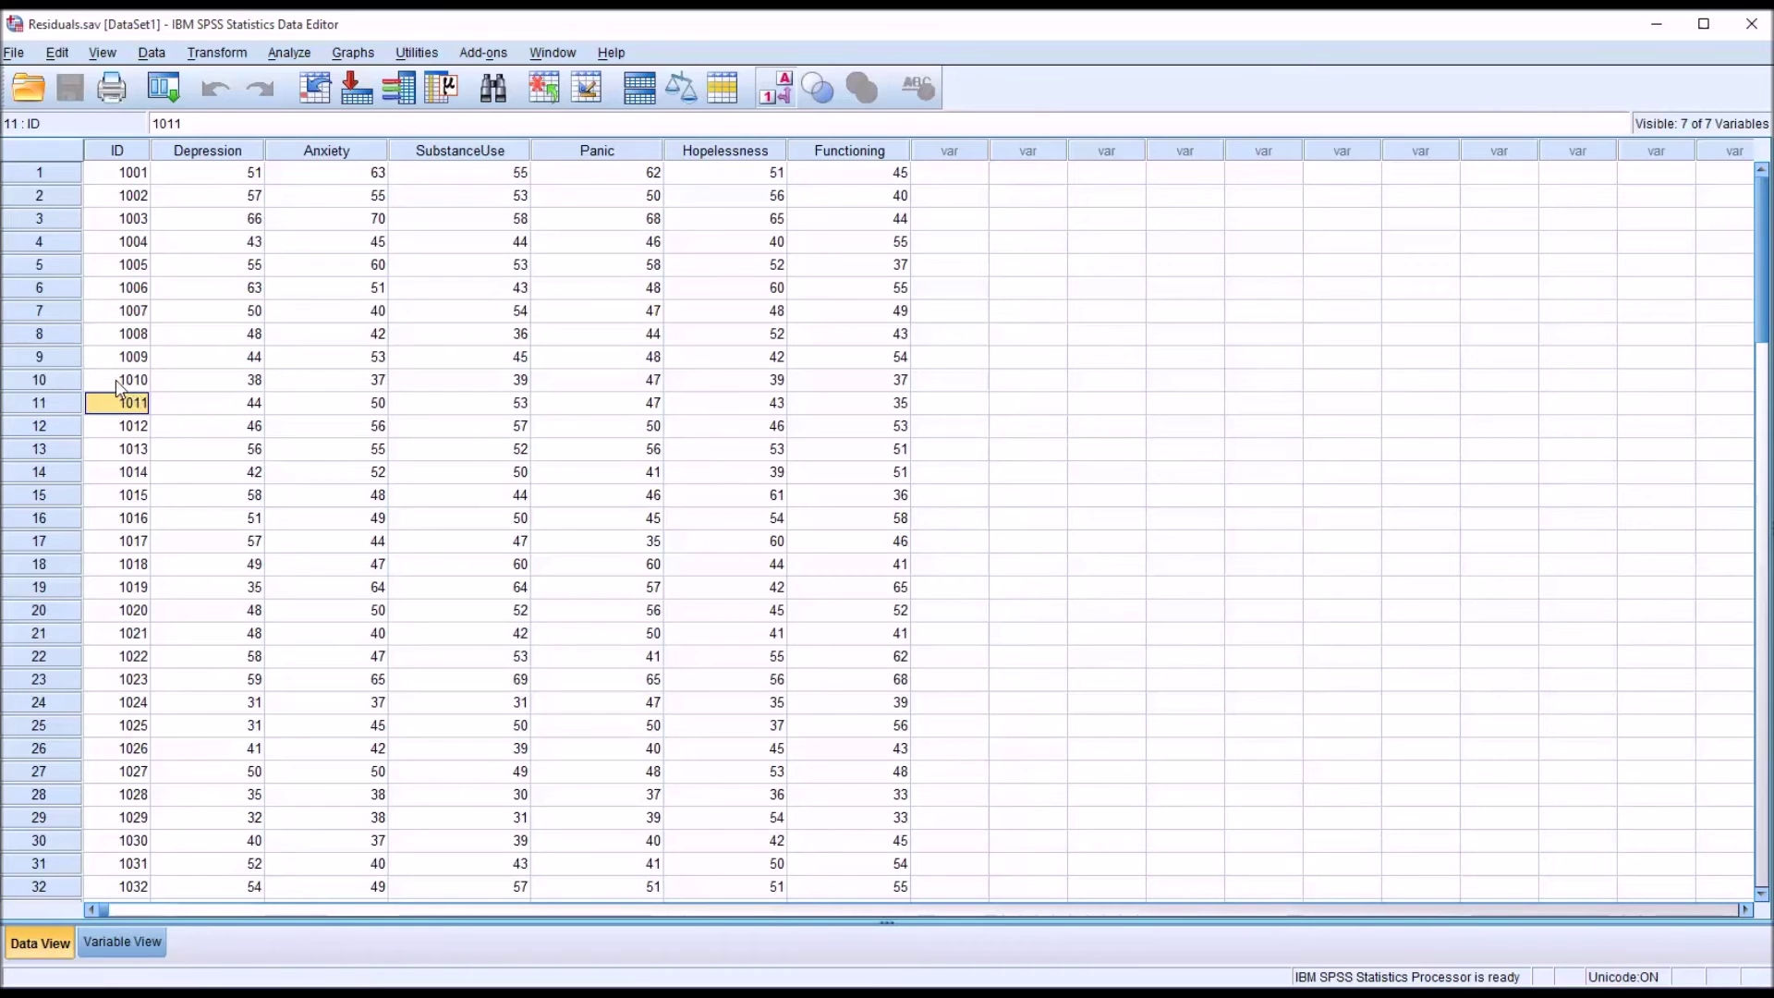
key(Up)
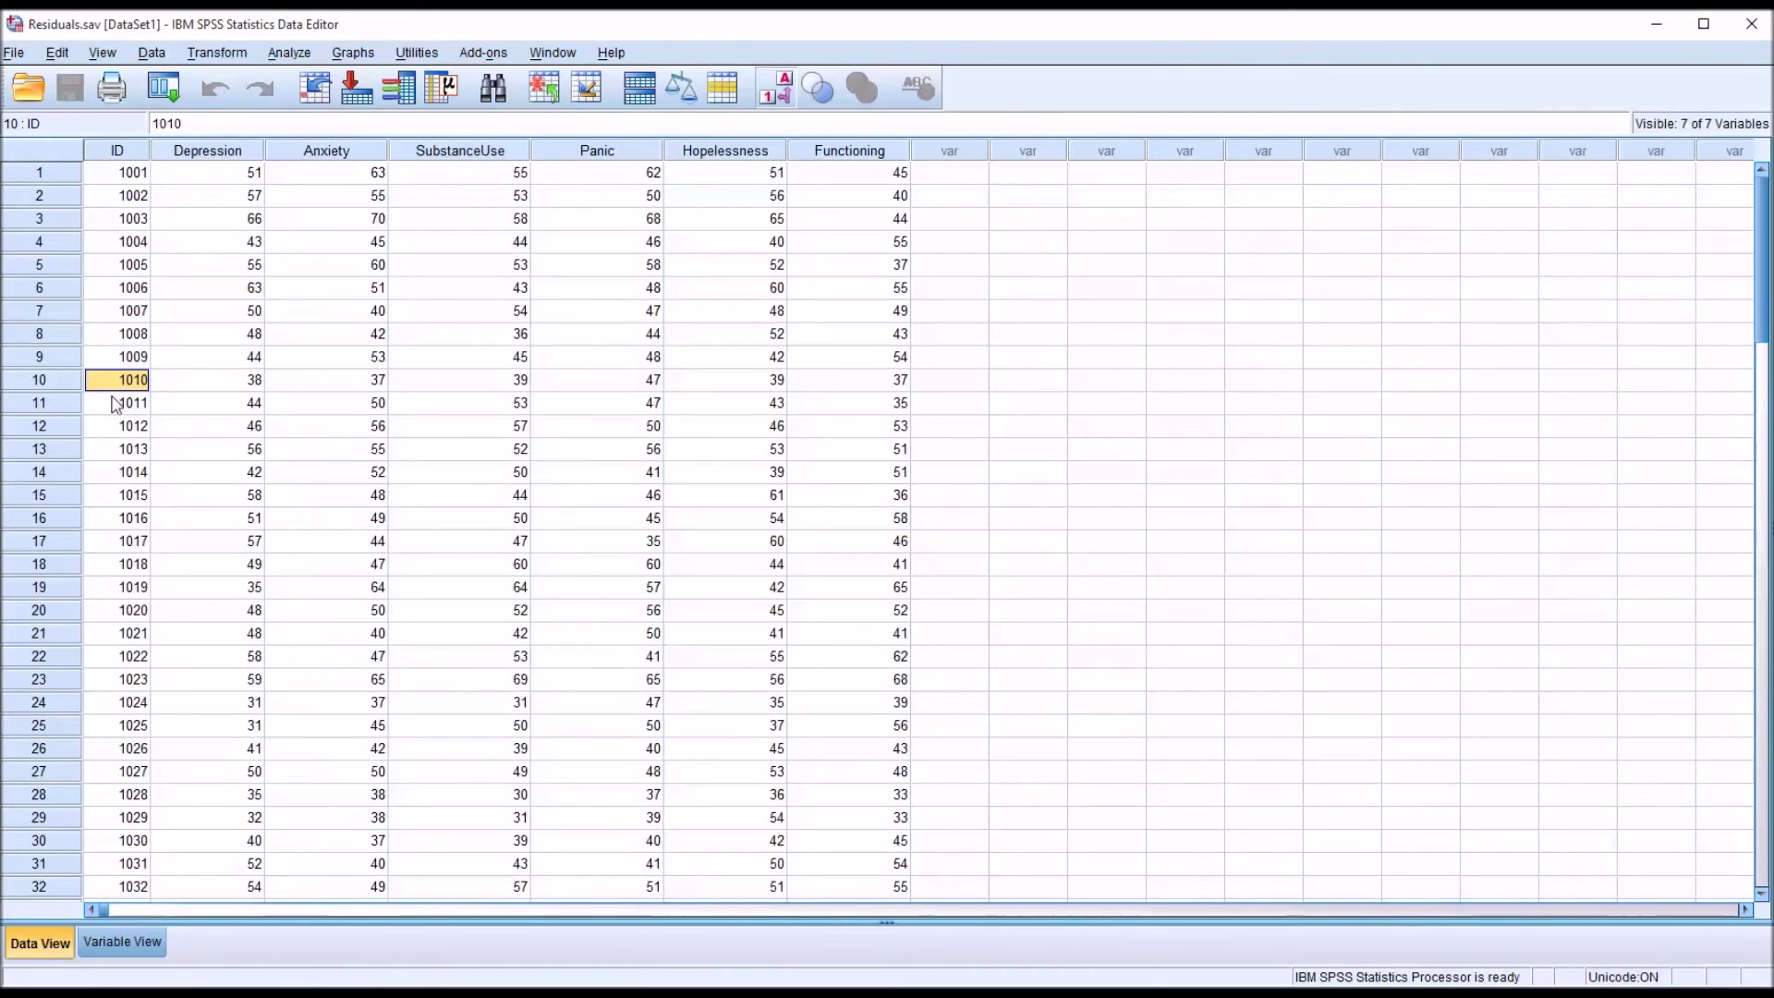
key(Down)
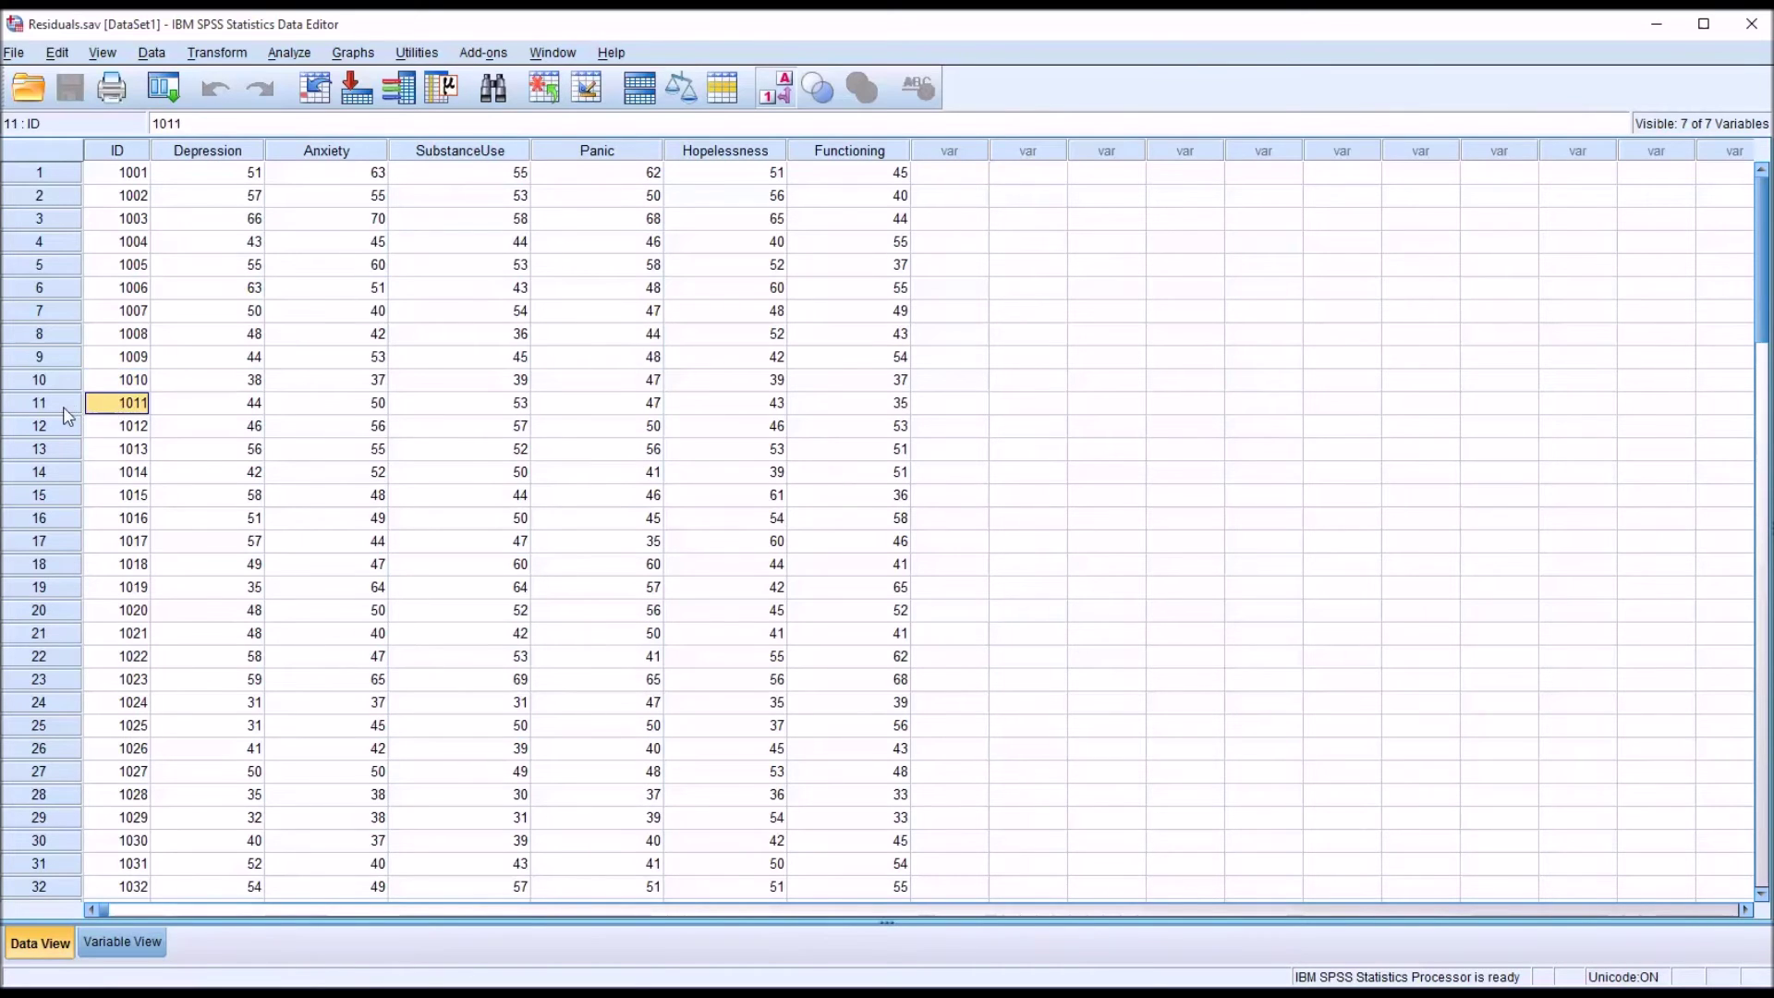
drag(63, 407, 76, 388)
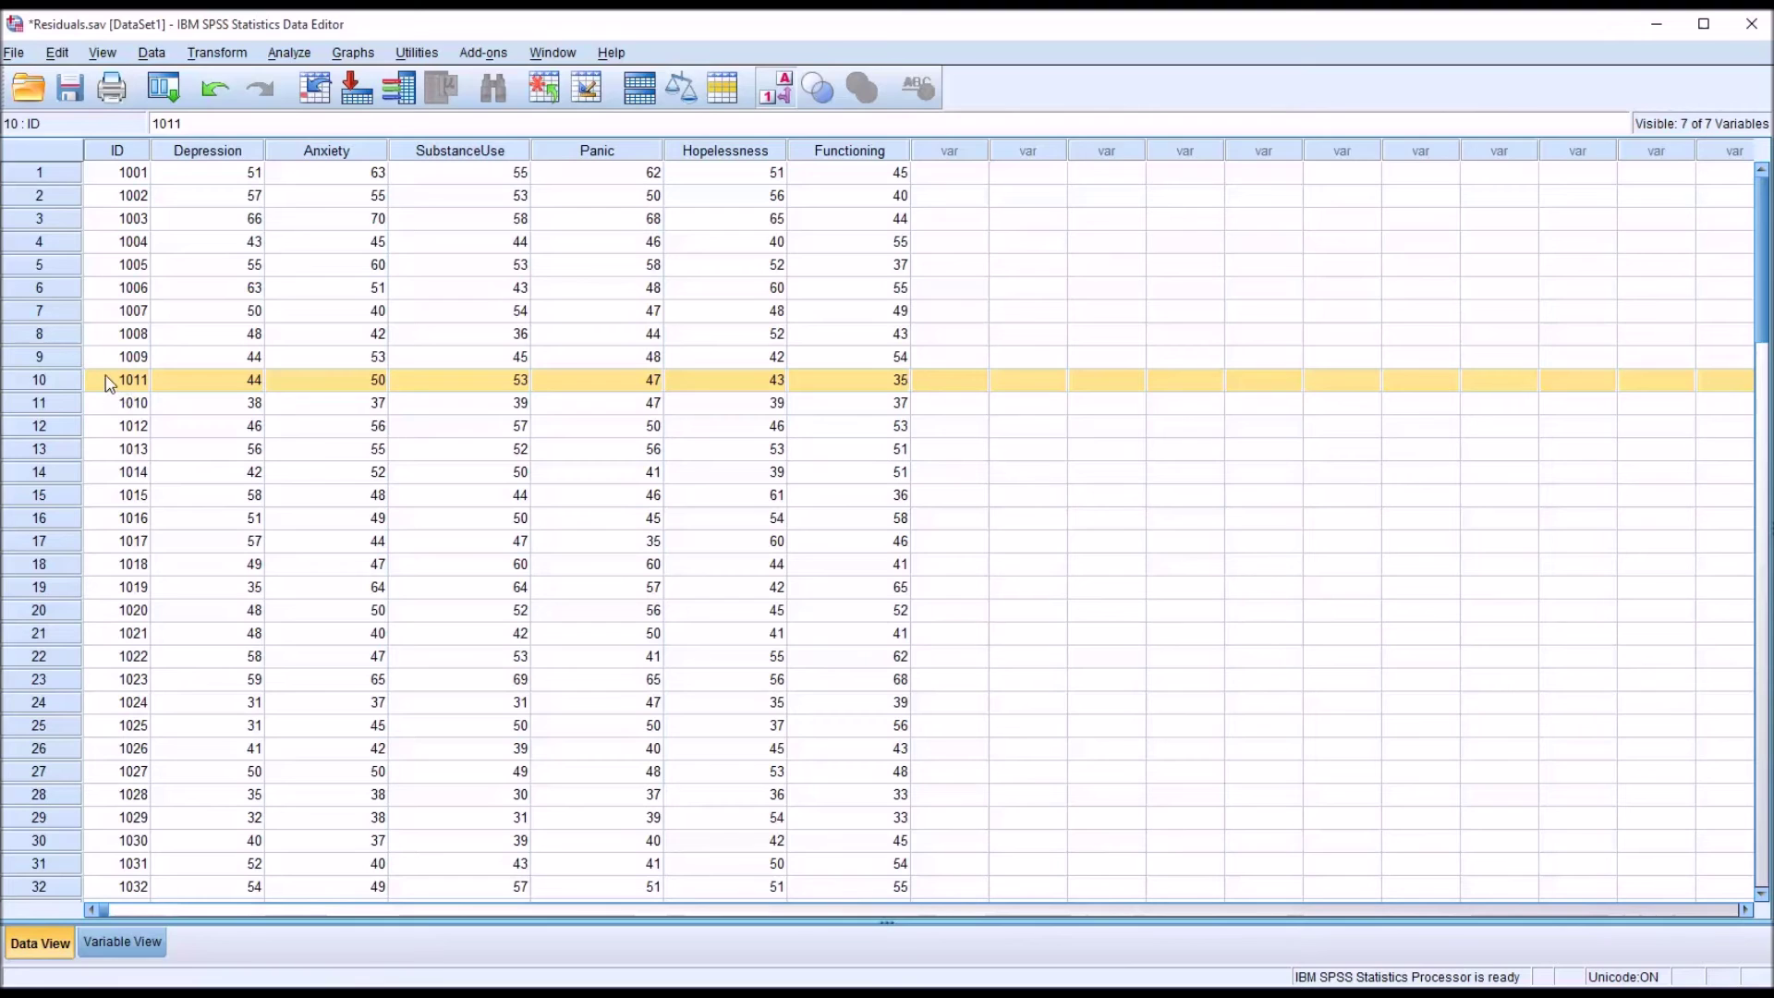
click(109, 366)
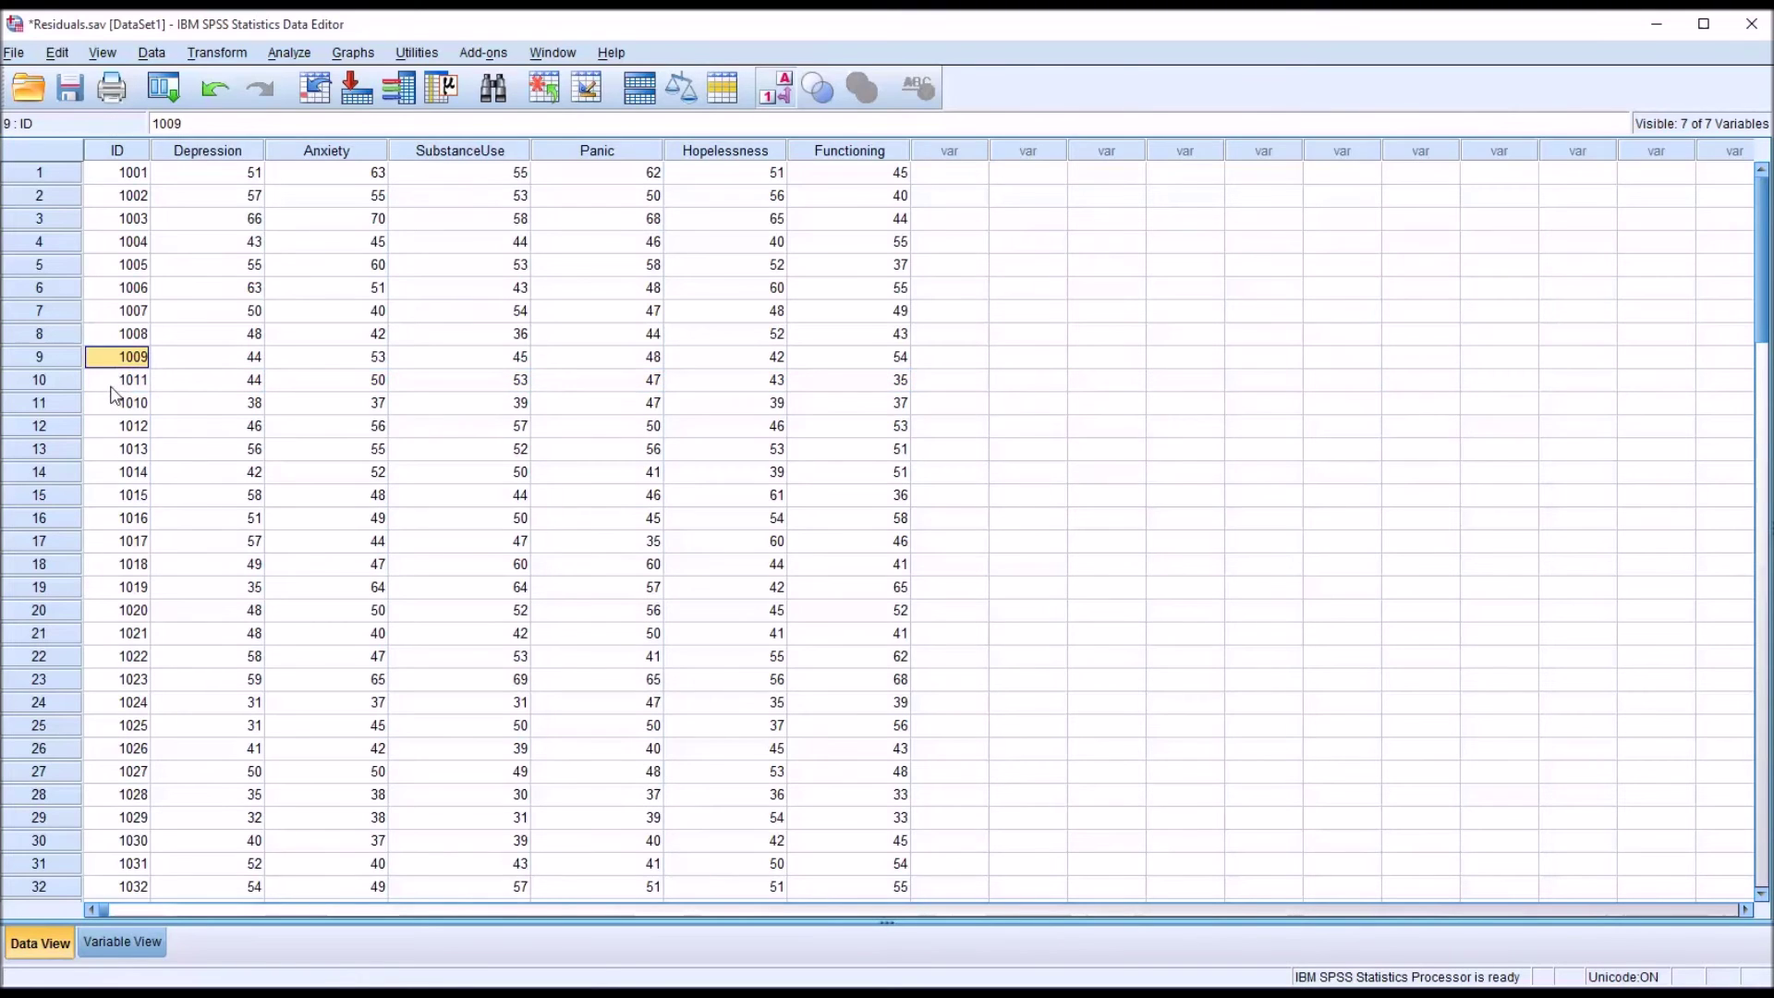
click(111, 388)
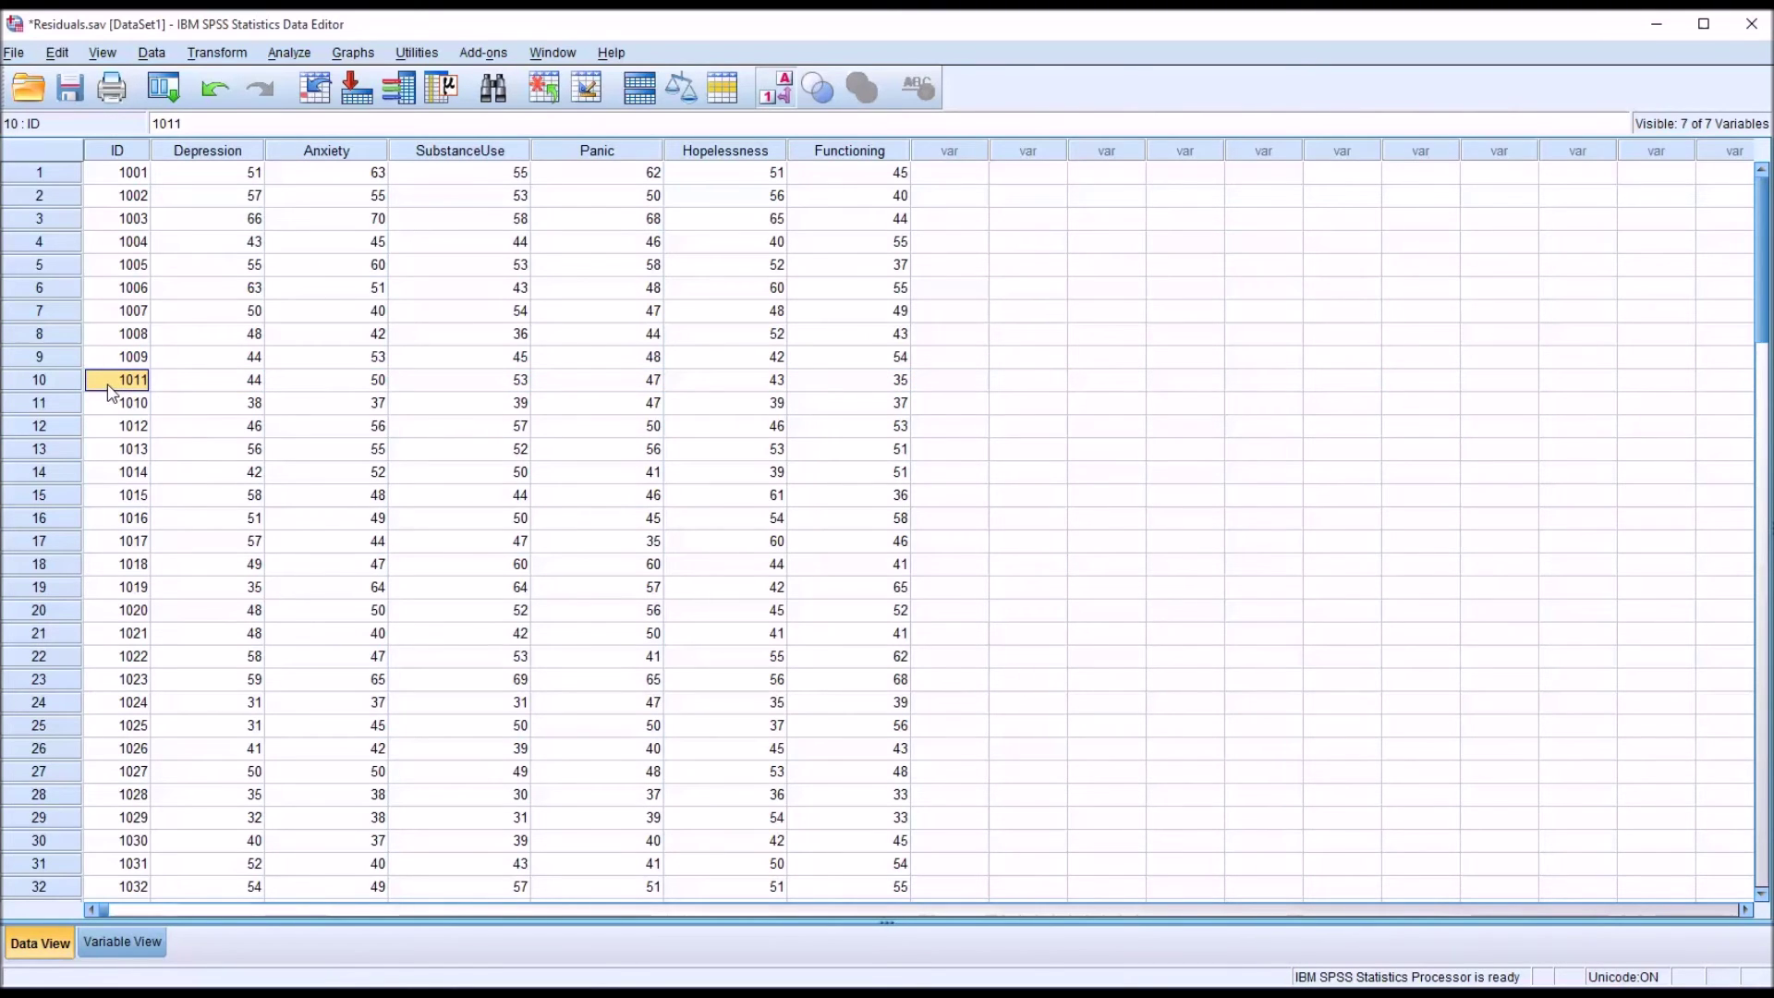
click(105, 409)
Step: Rerun the linear regression unchanged and compare the new Durbin-Watson value of 1.920
click(286, 55)
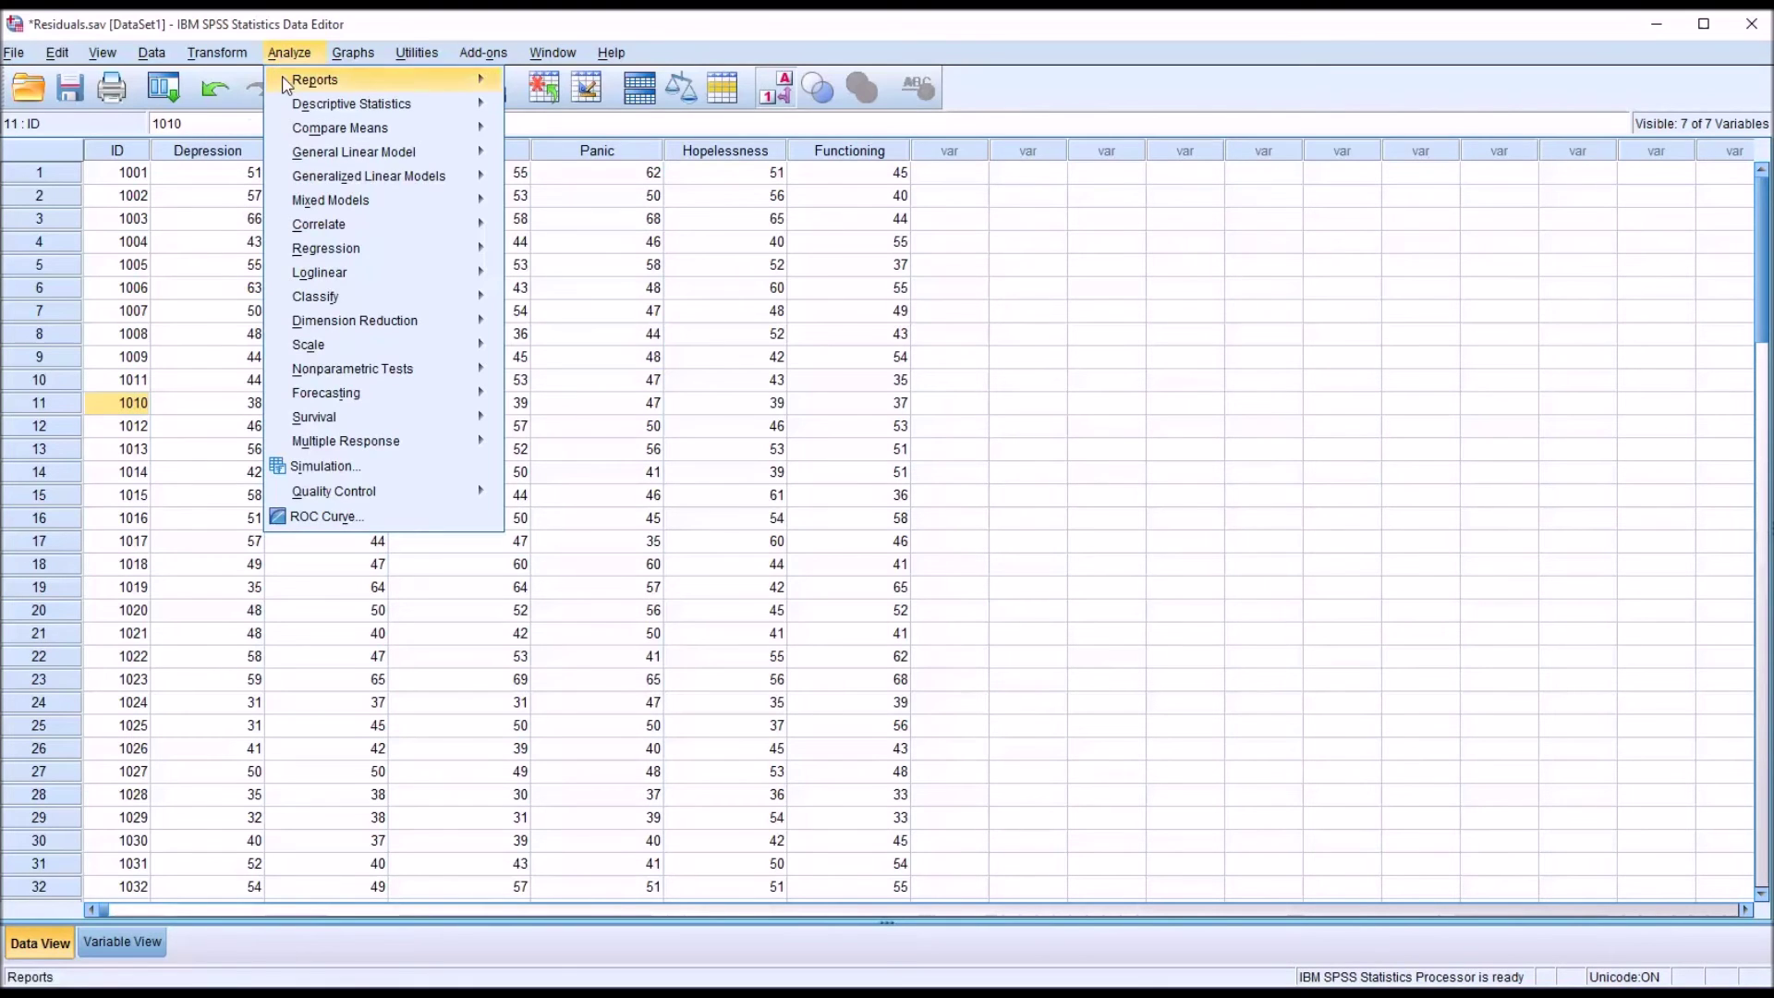
mouse_move(335, 251)
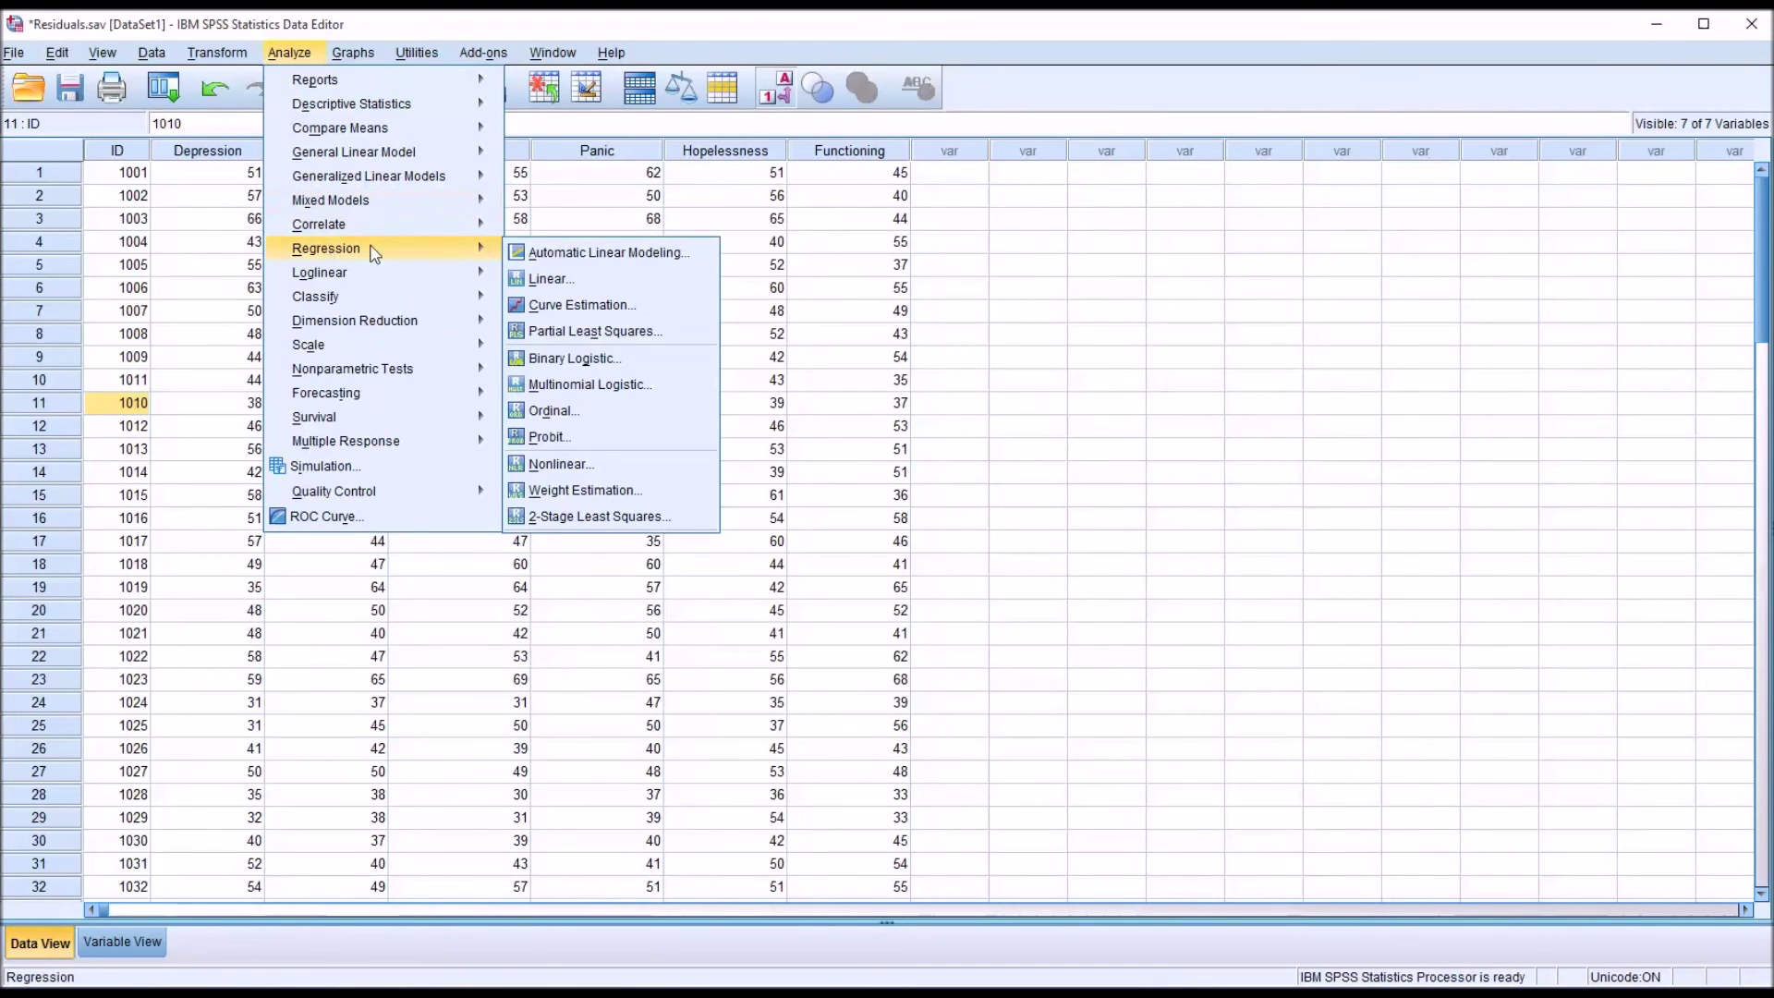
click(532, 277)
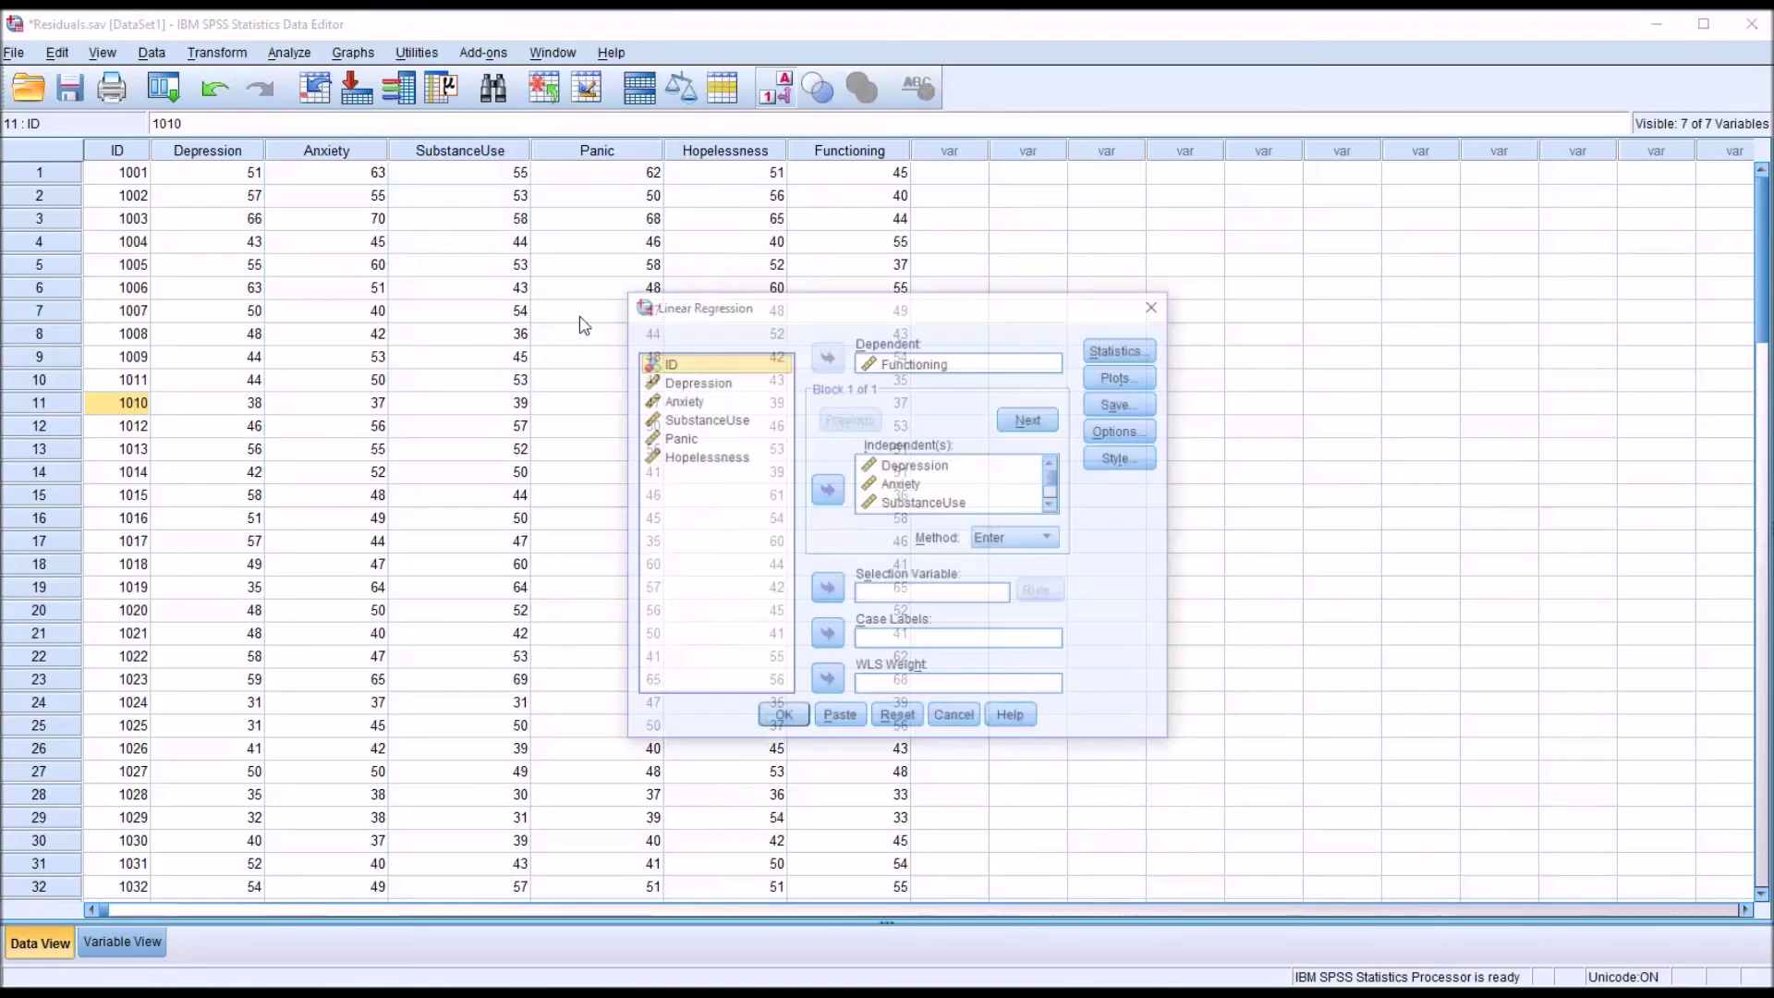
click(782, 719)
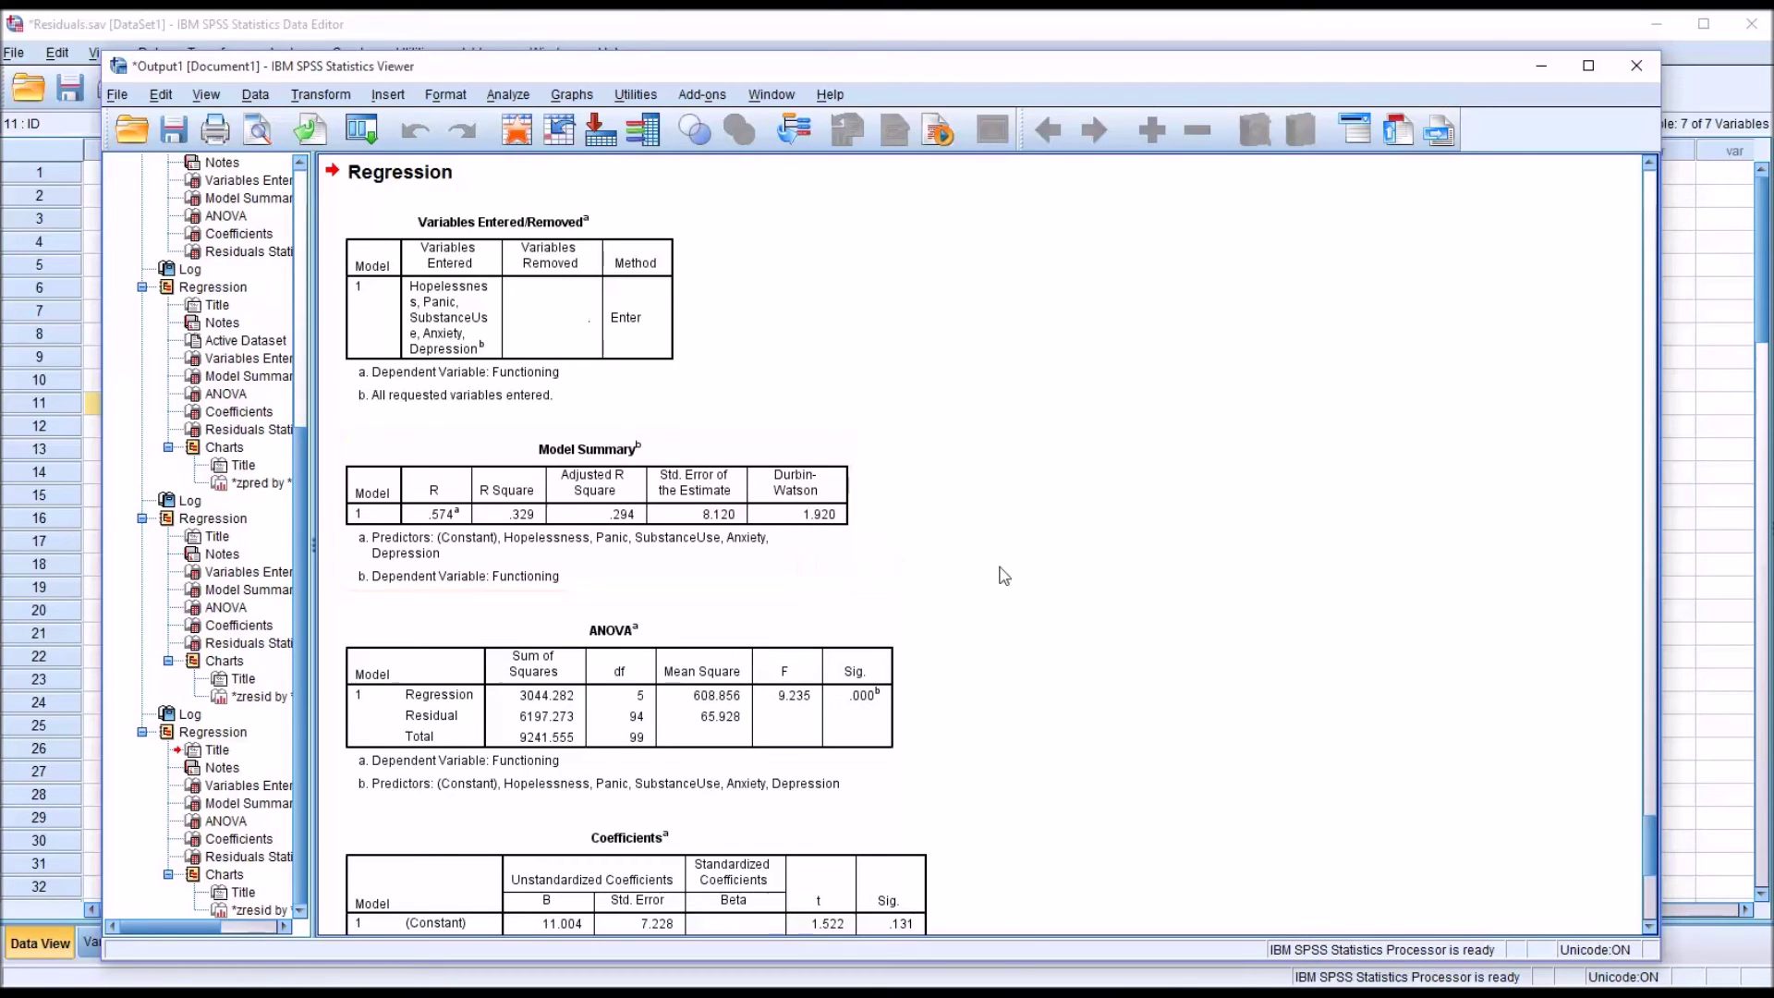
drag(1649, 836, 1640, 889)
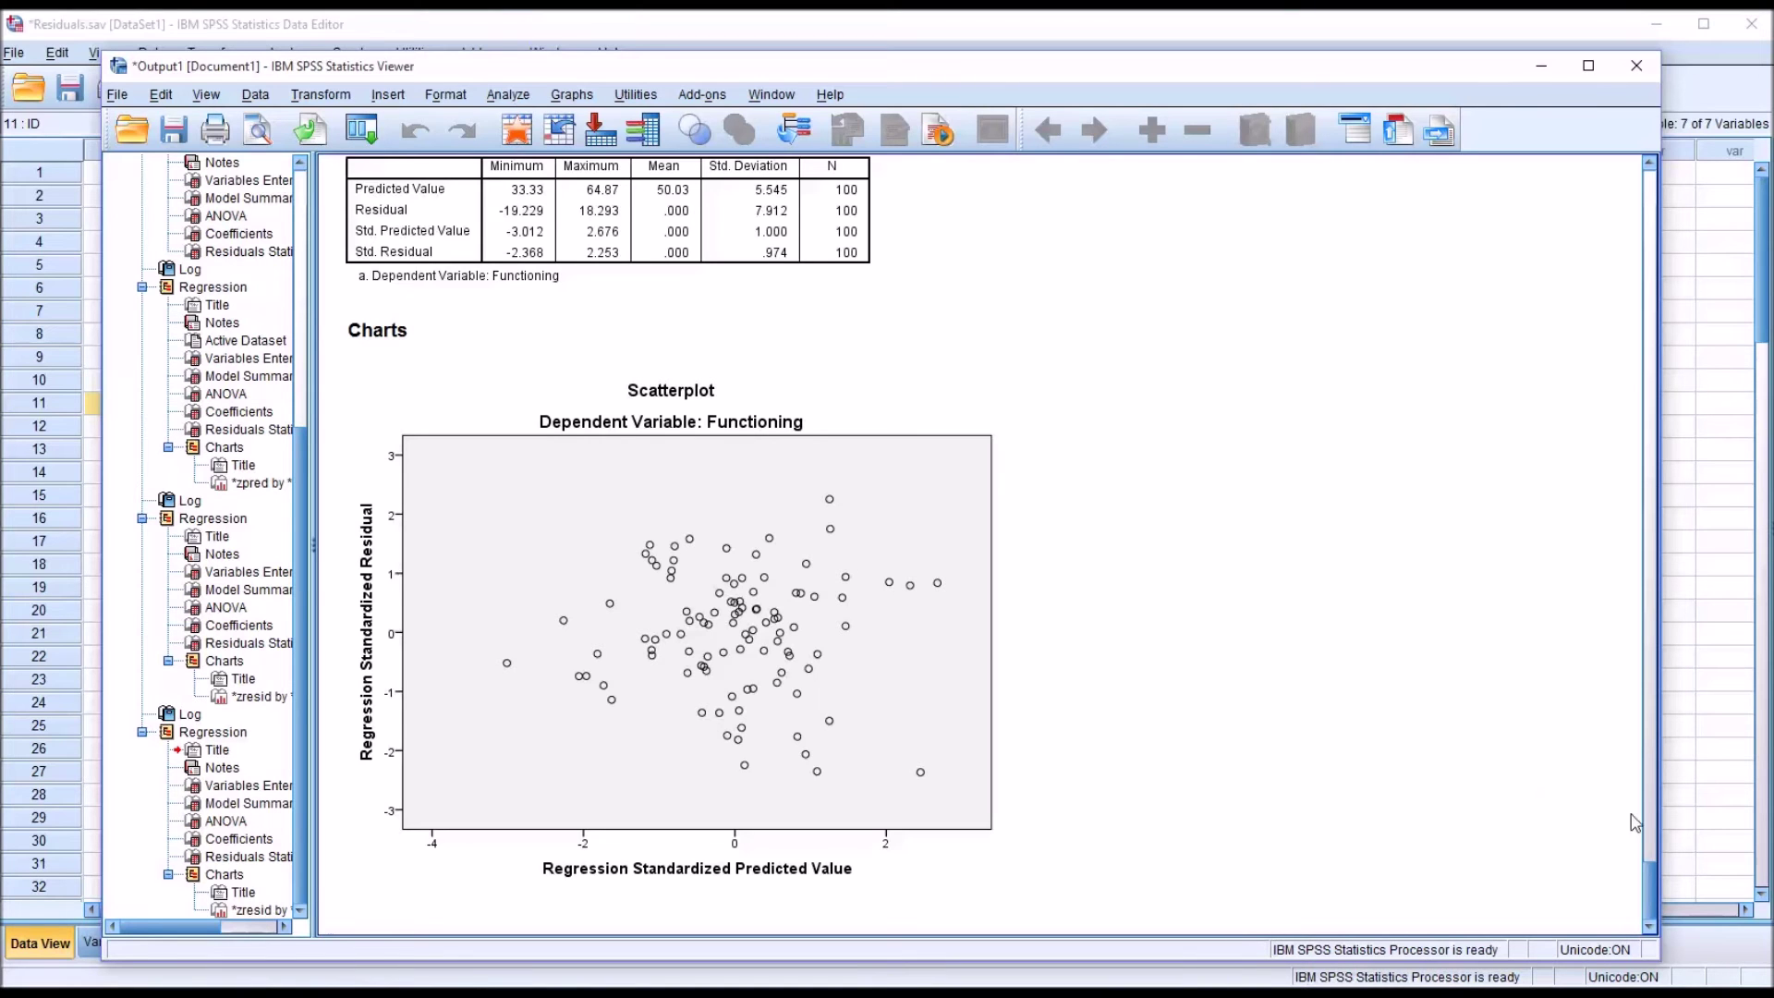
scroll(1637, 823, up, 10)
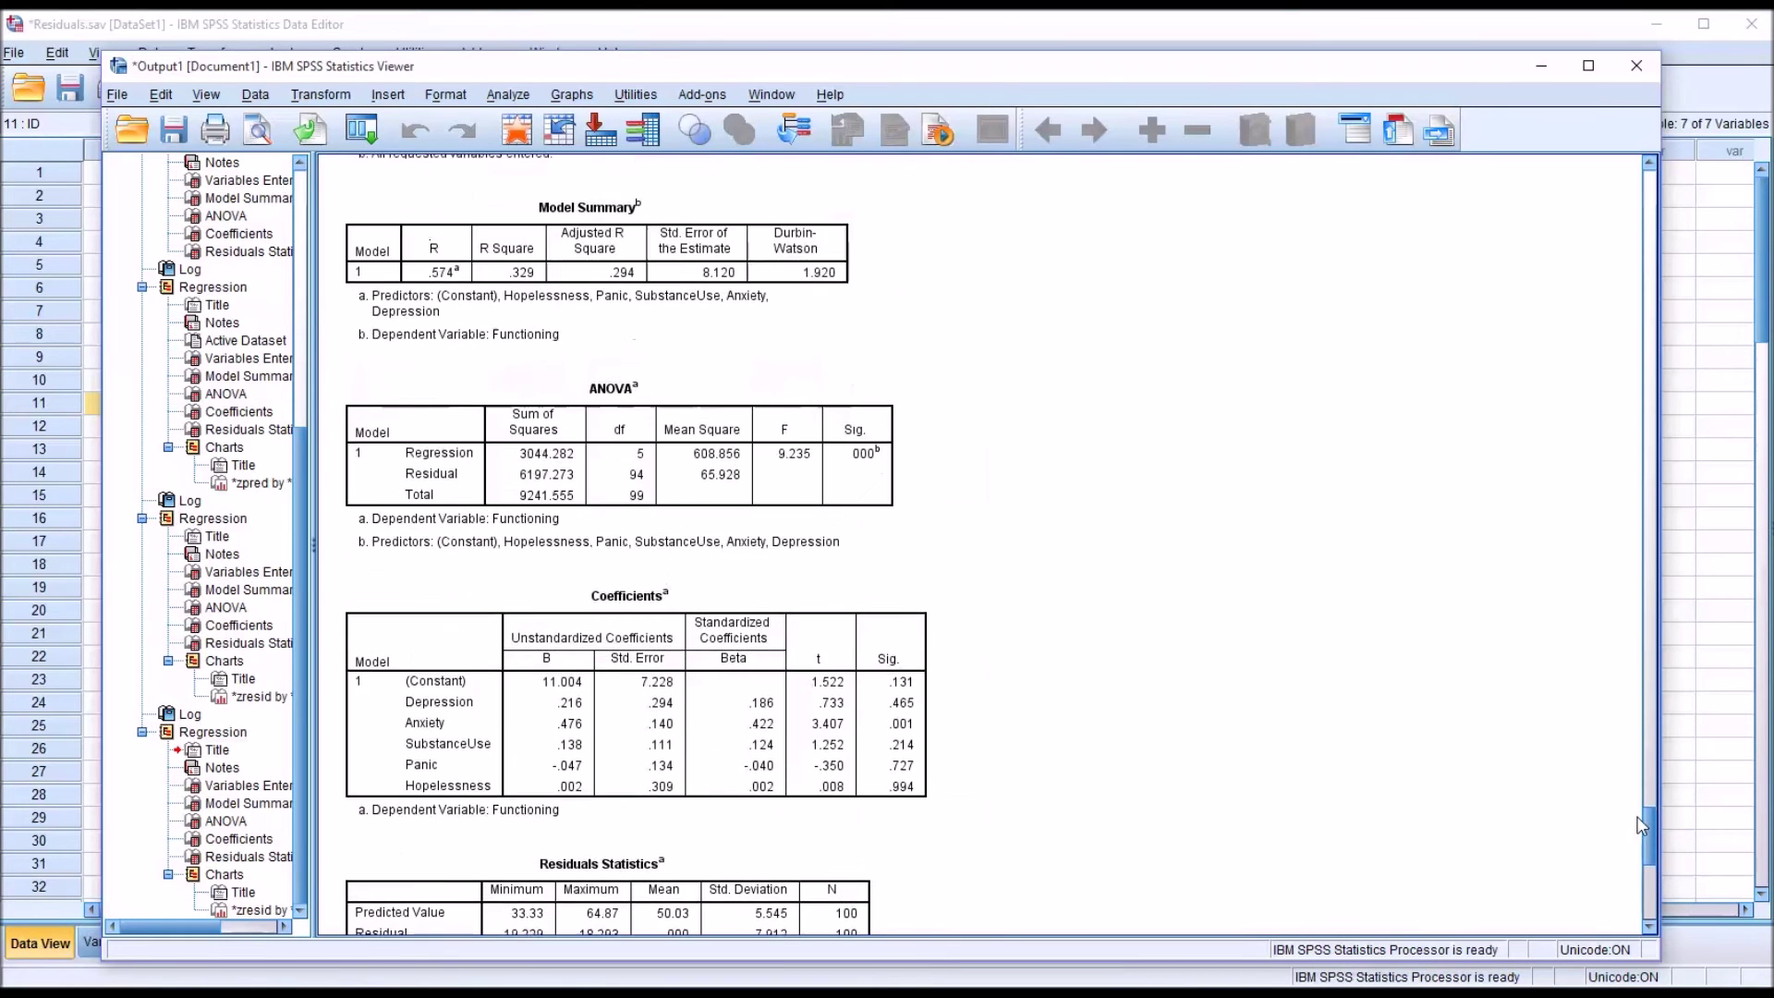
scroll(1641, 825, up, 2)
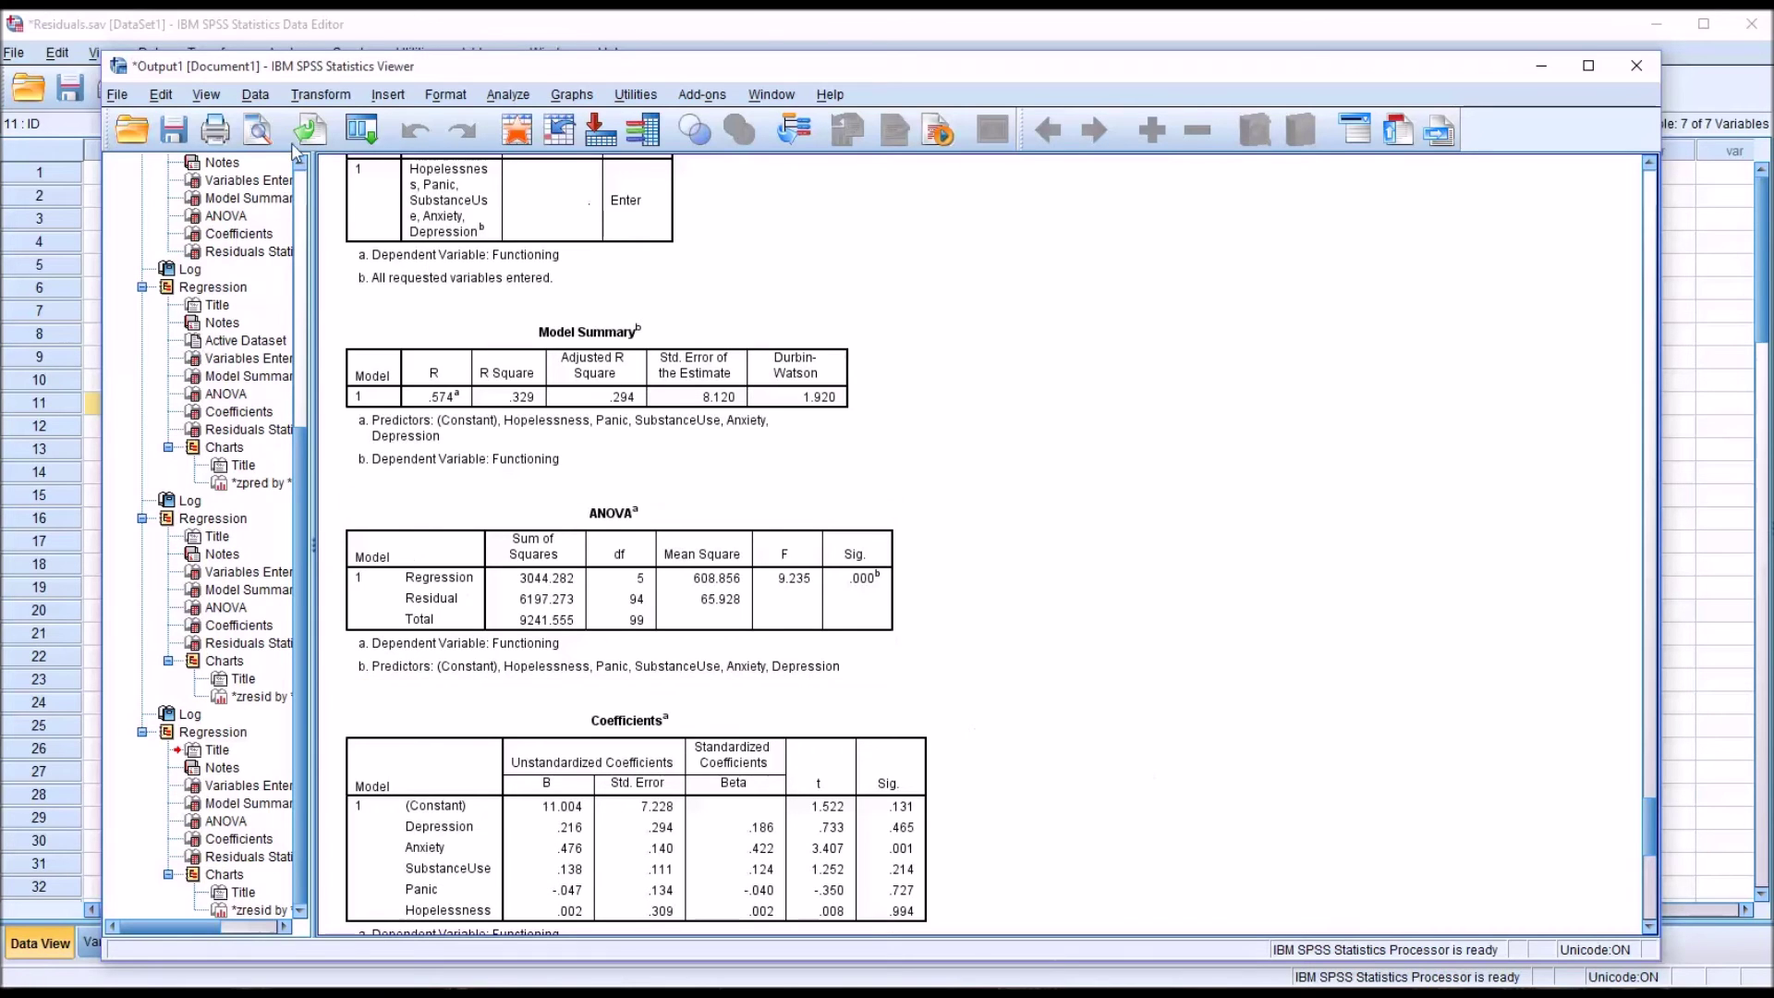
Step: In the data file, move case 1026 up to row 21
key(alt+Tab)
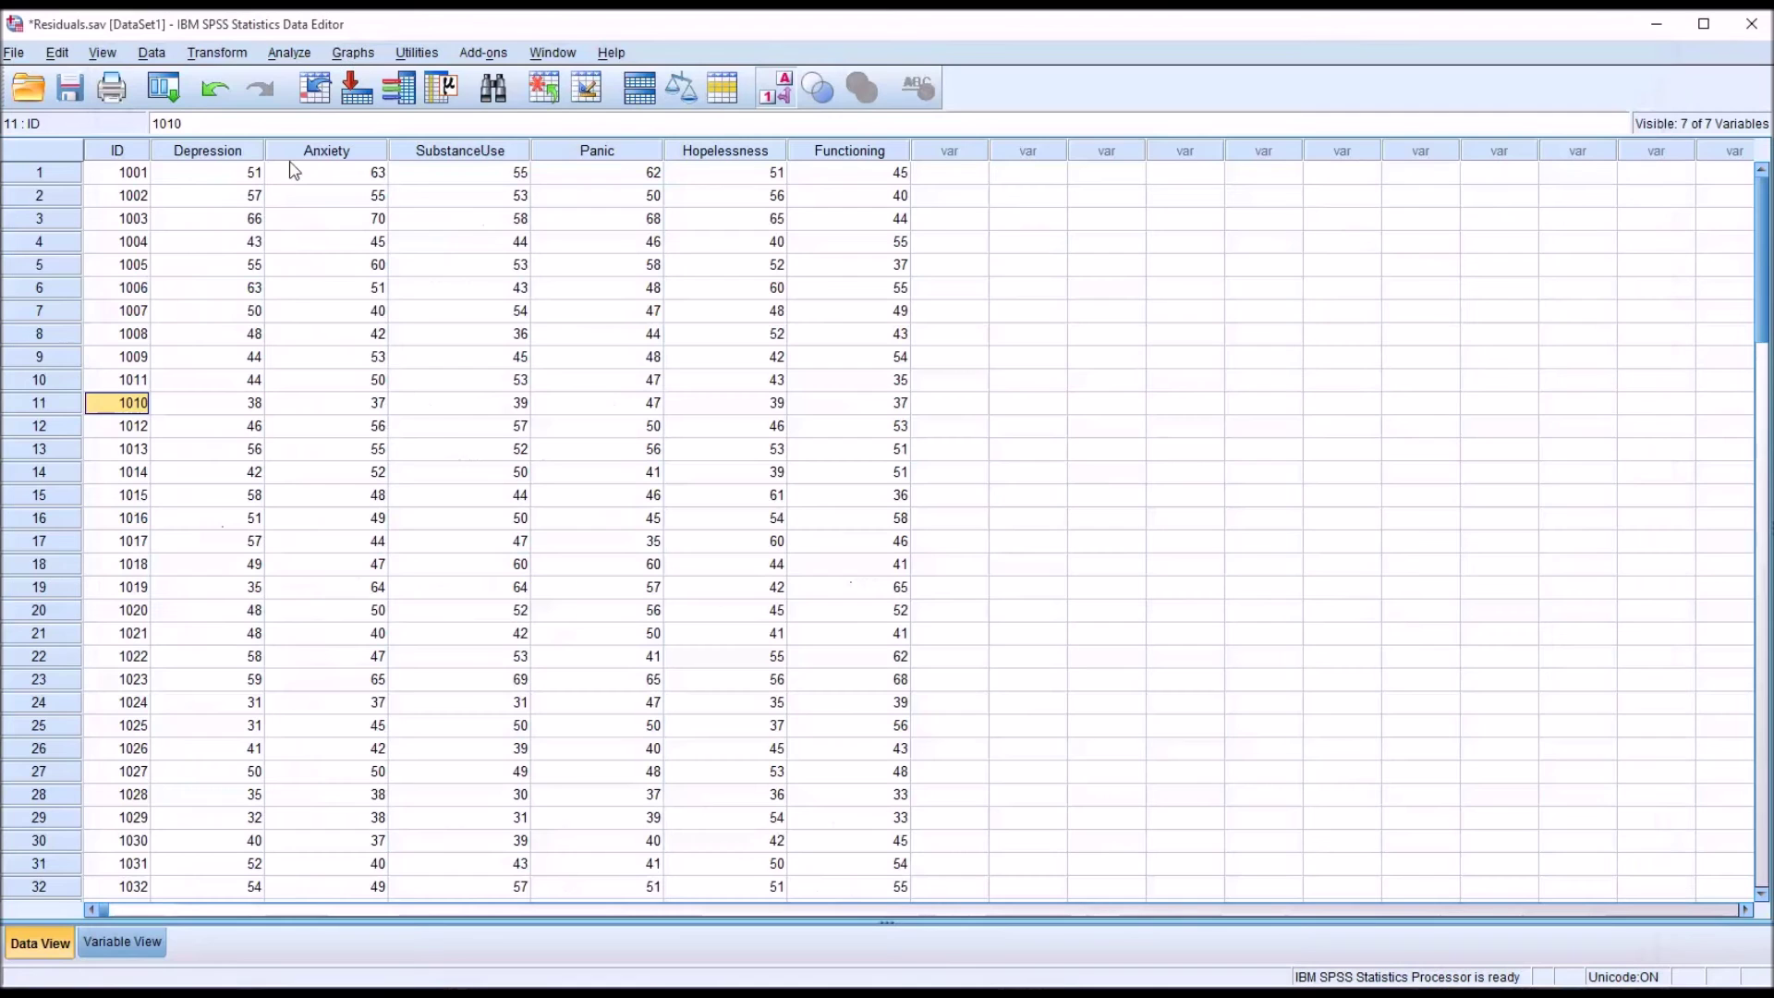
click(72, 749)
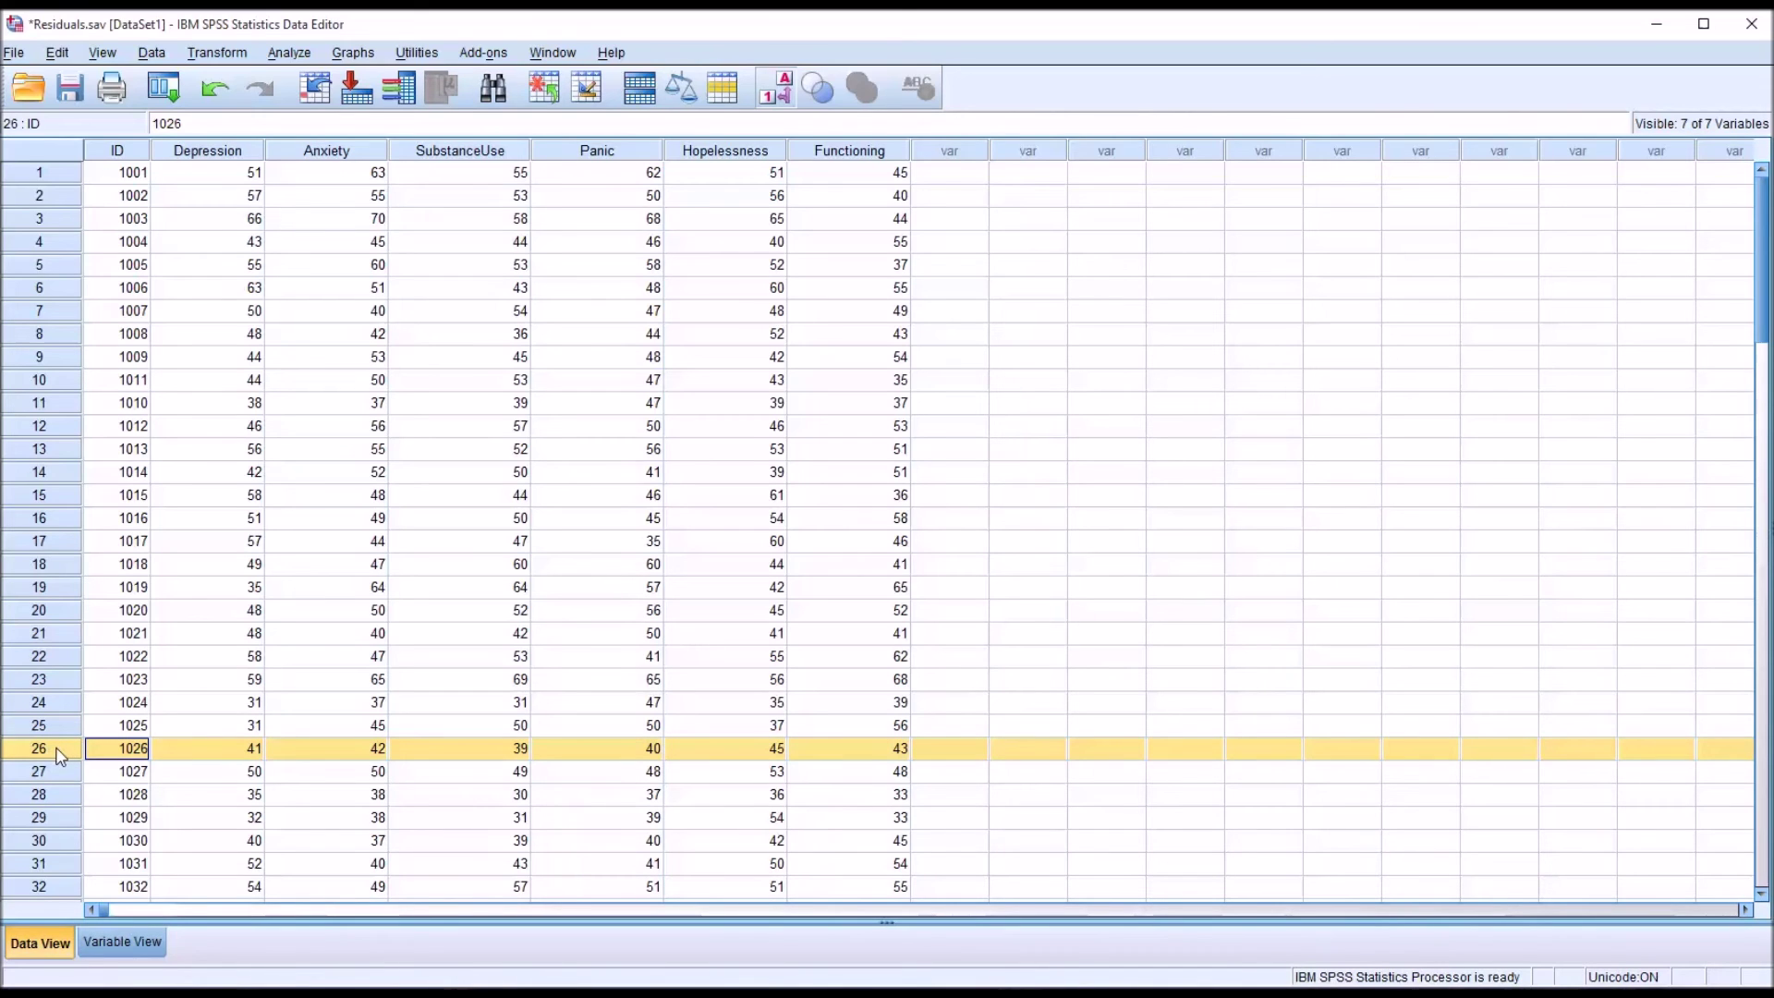
drag(60, 755, 73, 648)
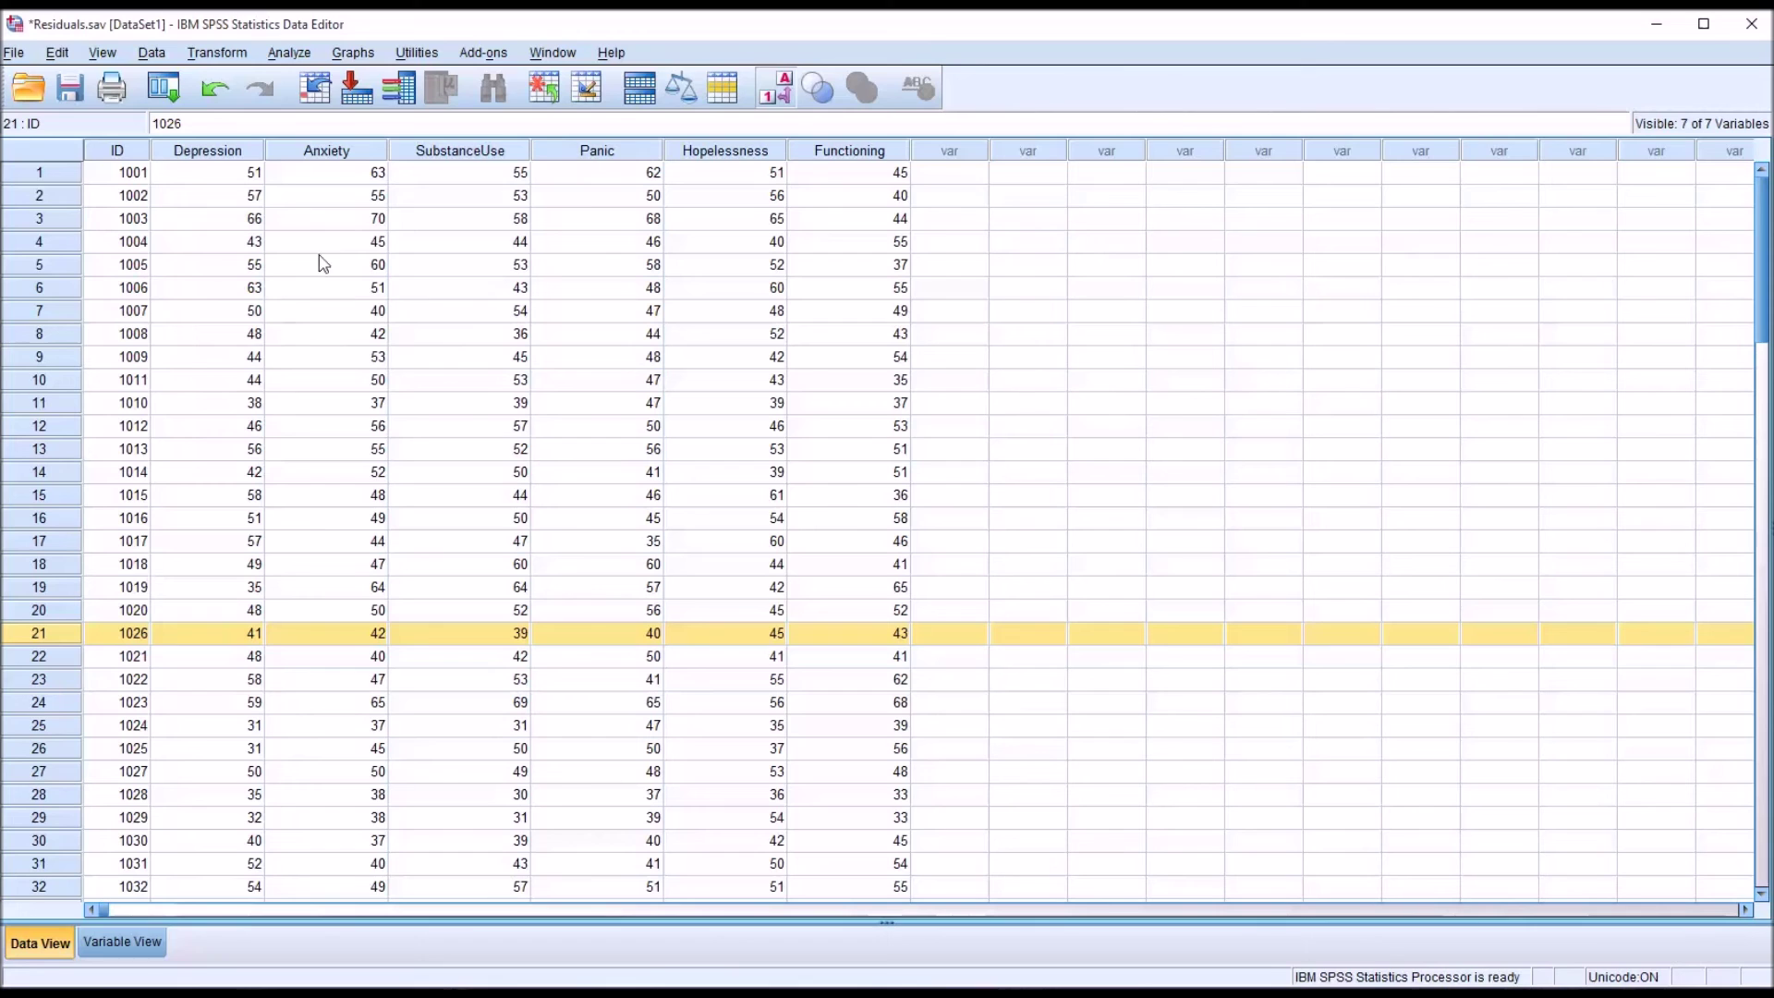
Step: Rerun the linear regression with the same settings, giving Durbin-Watson 1.923
click(289, 53)
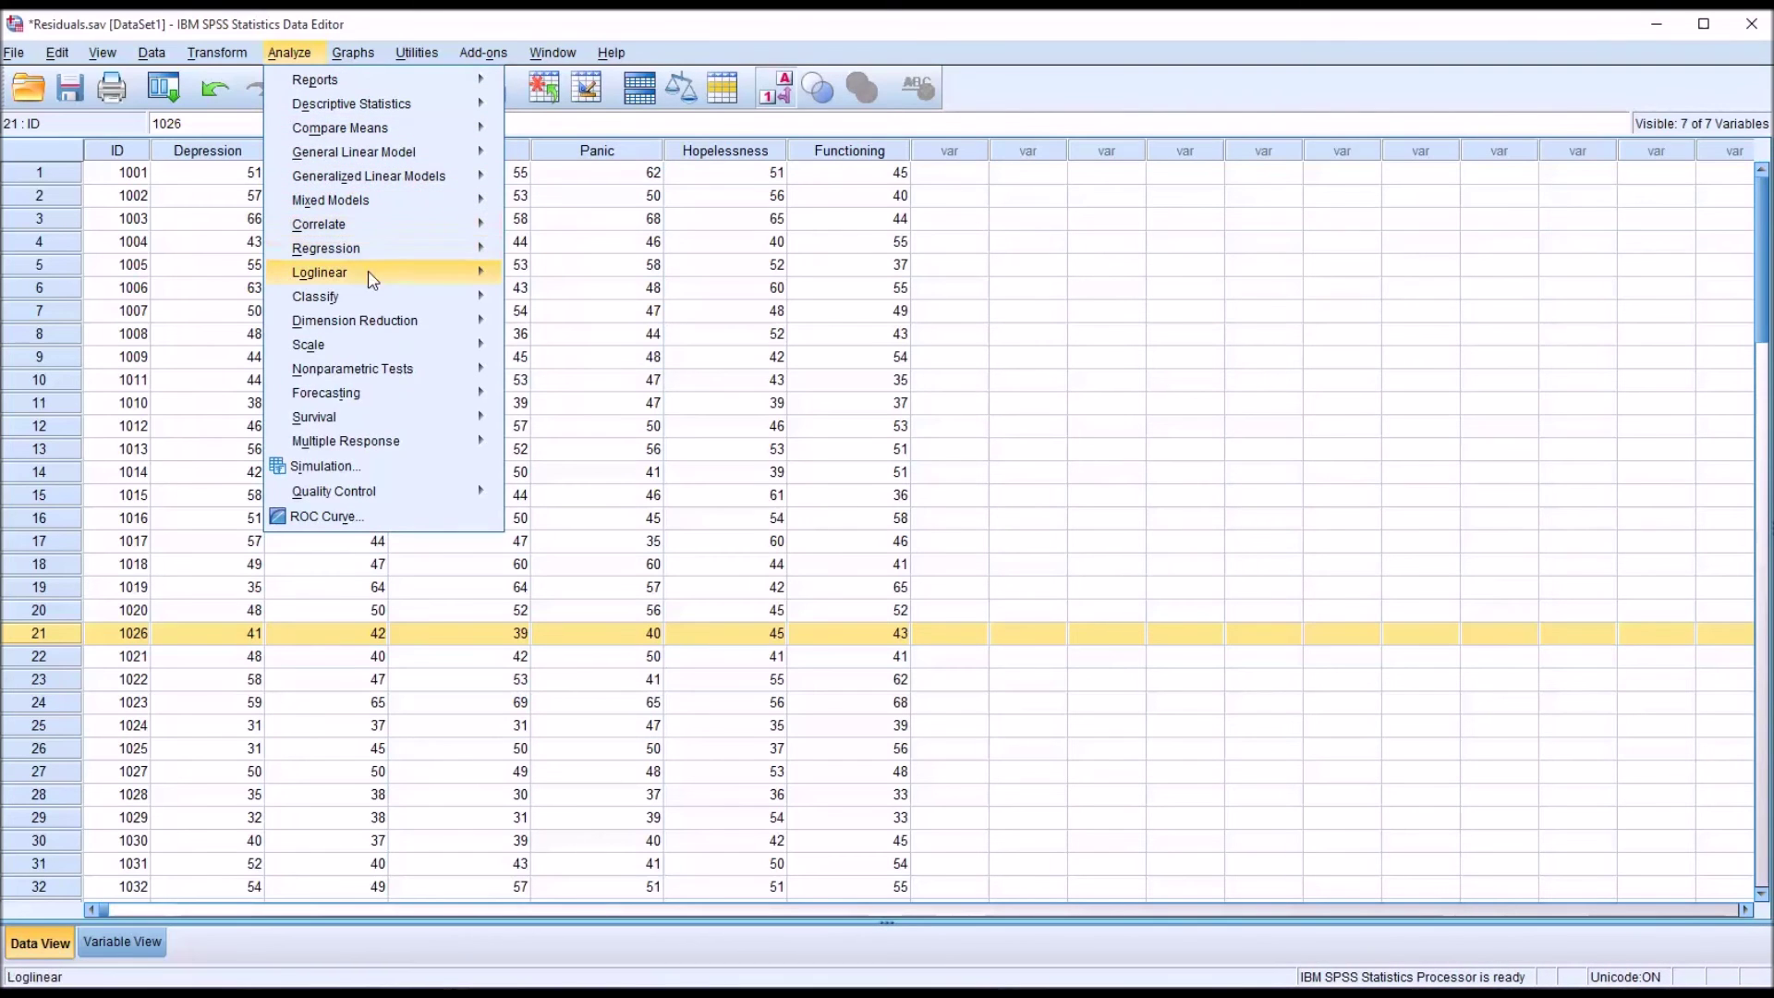
mouse_move(388, 248)
click(536, 274)
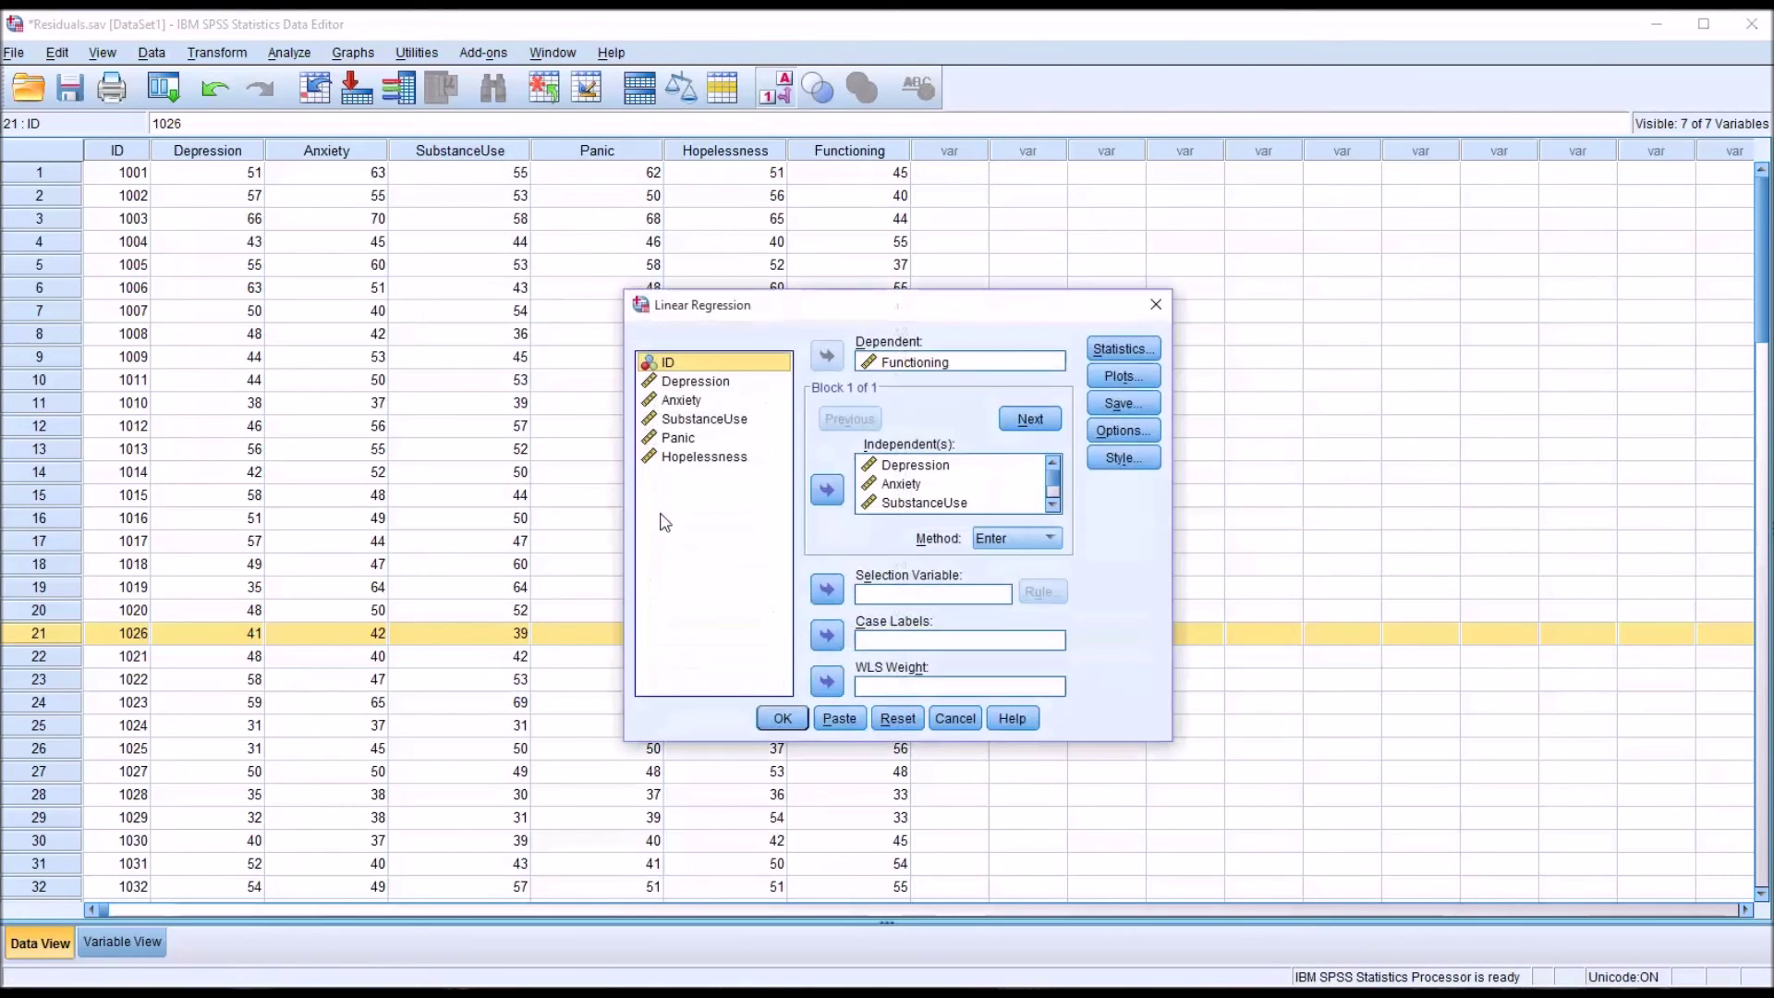
click(782, 718)
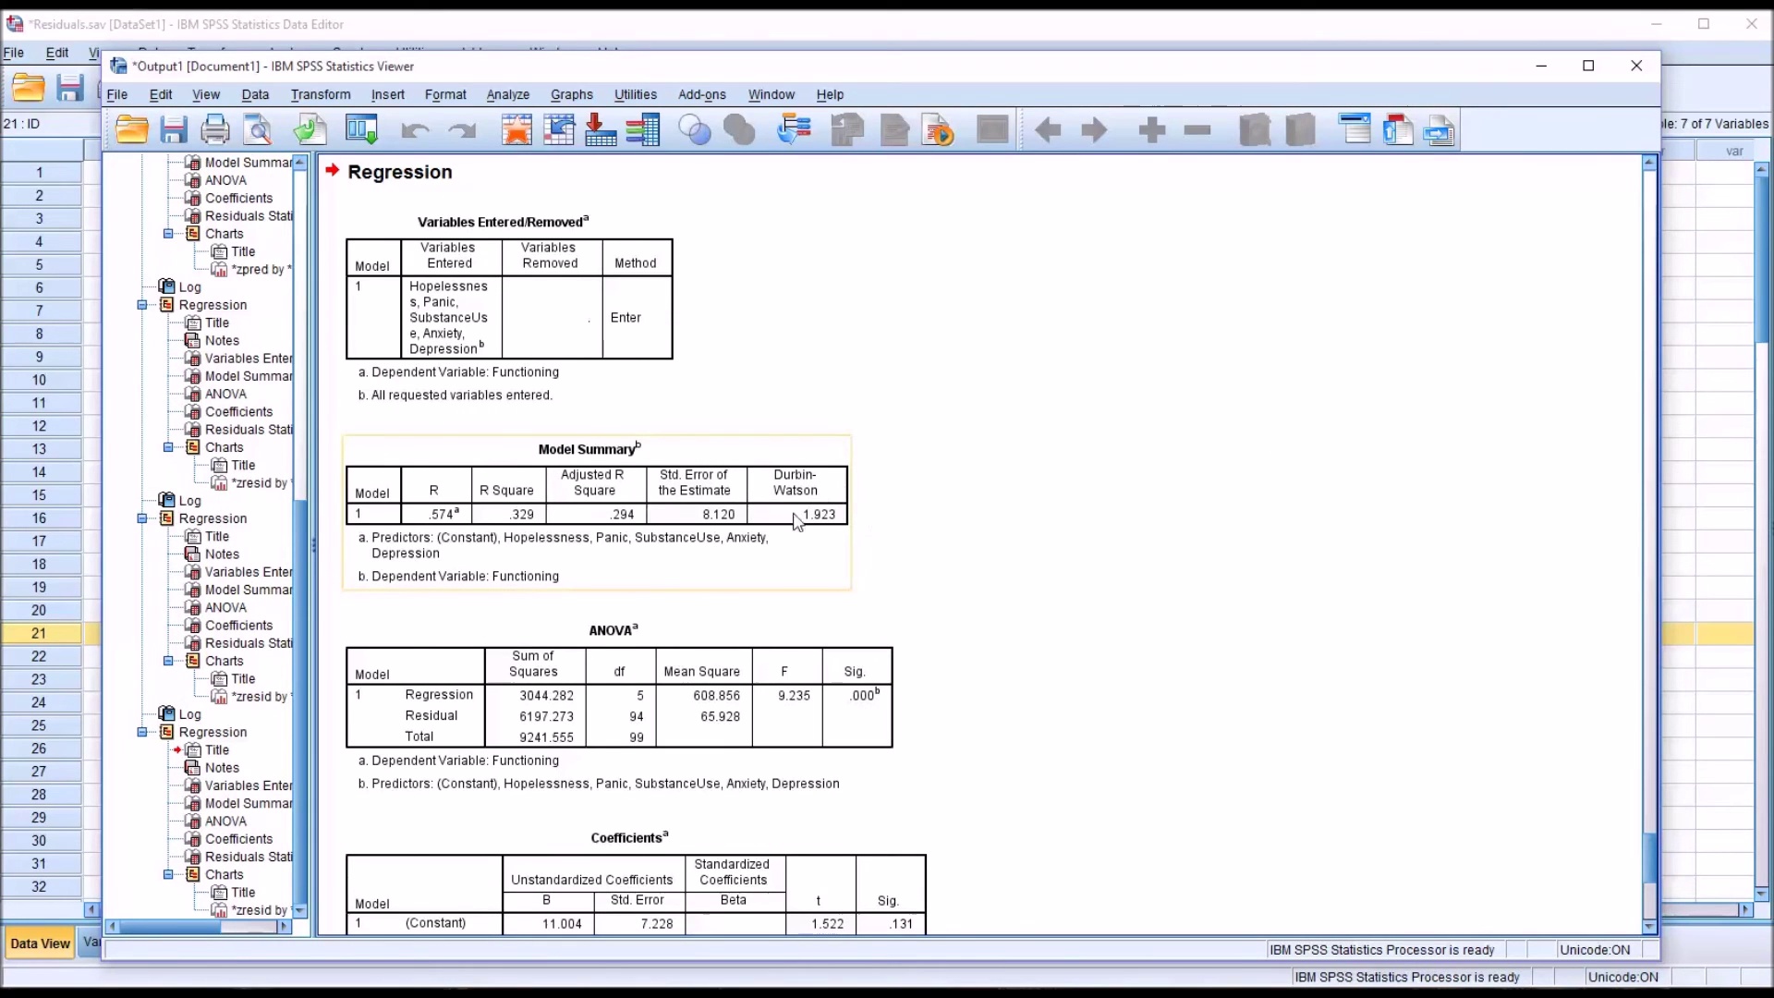
scroll(1651, 879, down, 5)
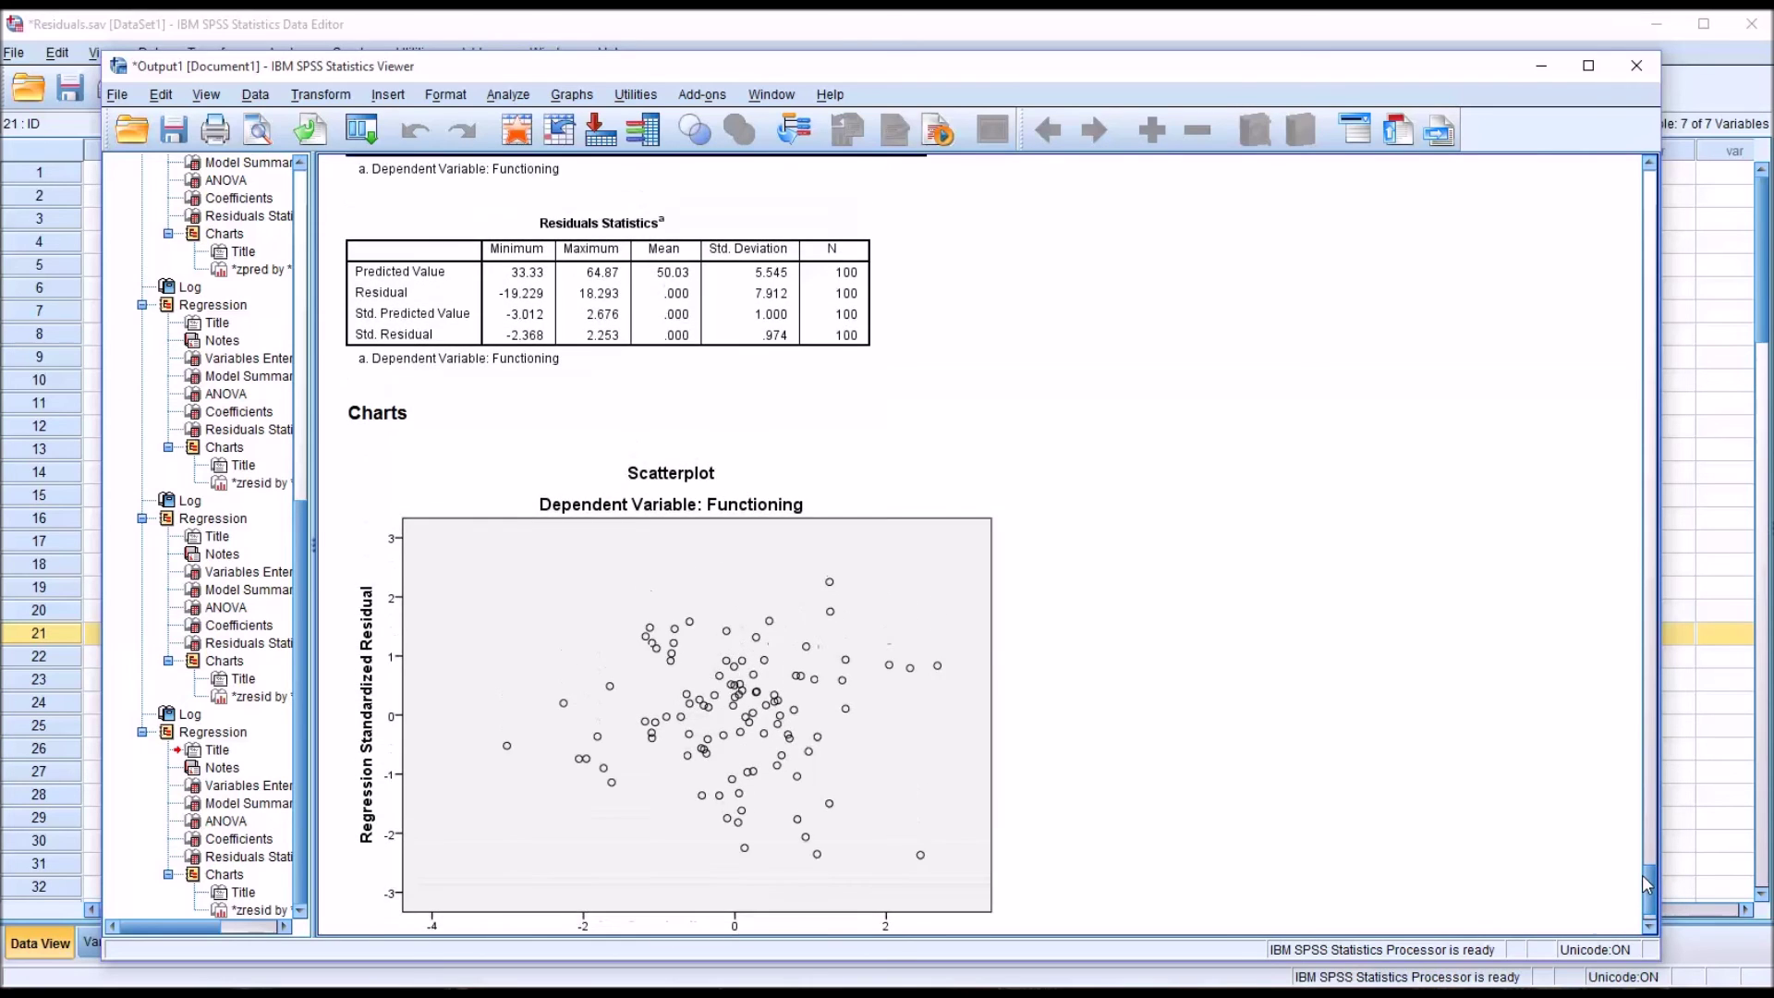
scroll(1646, 882, up, 10)
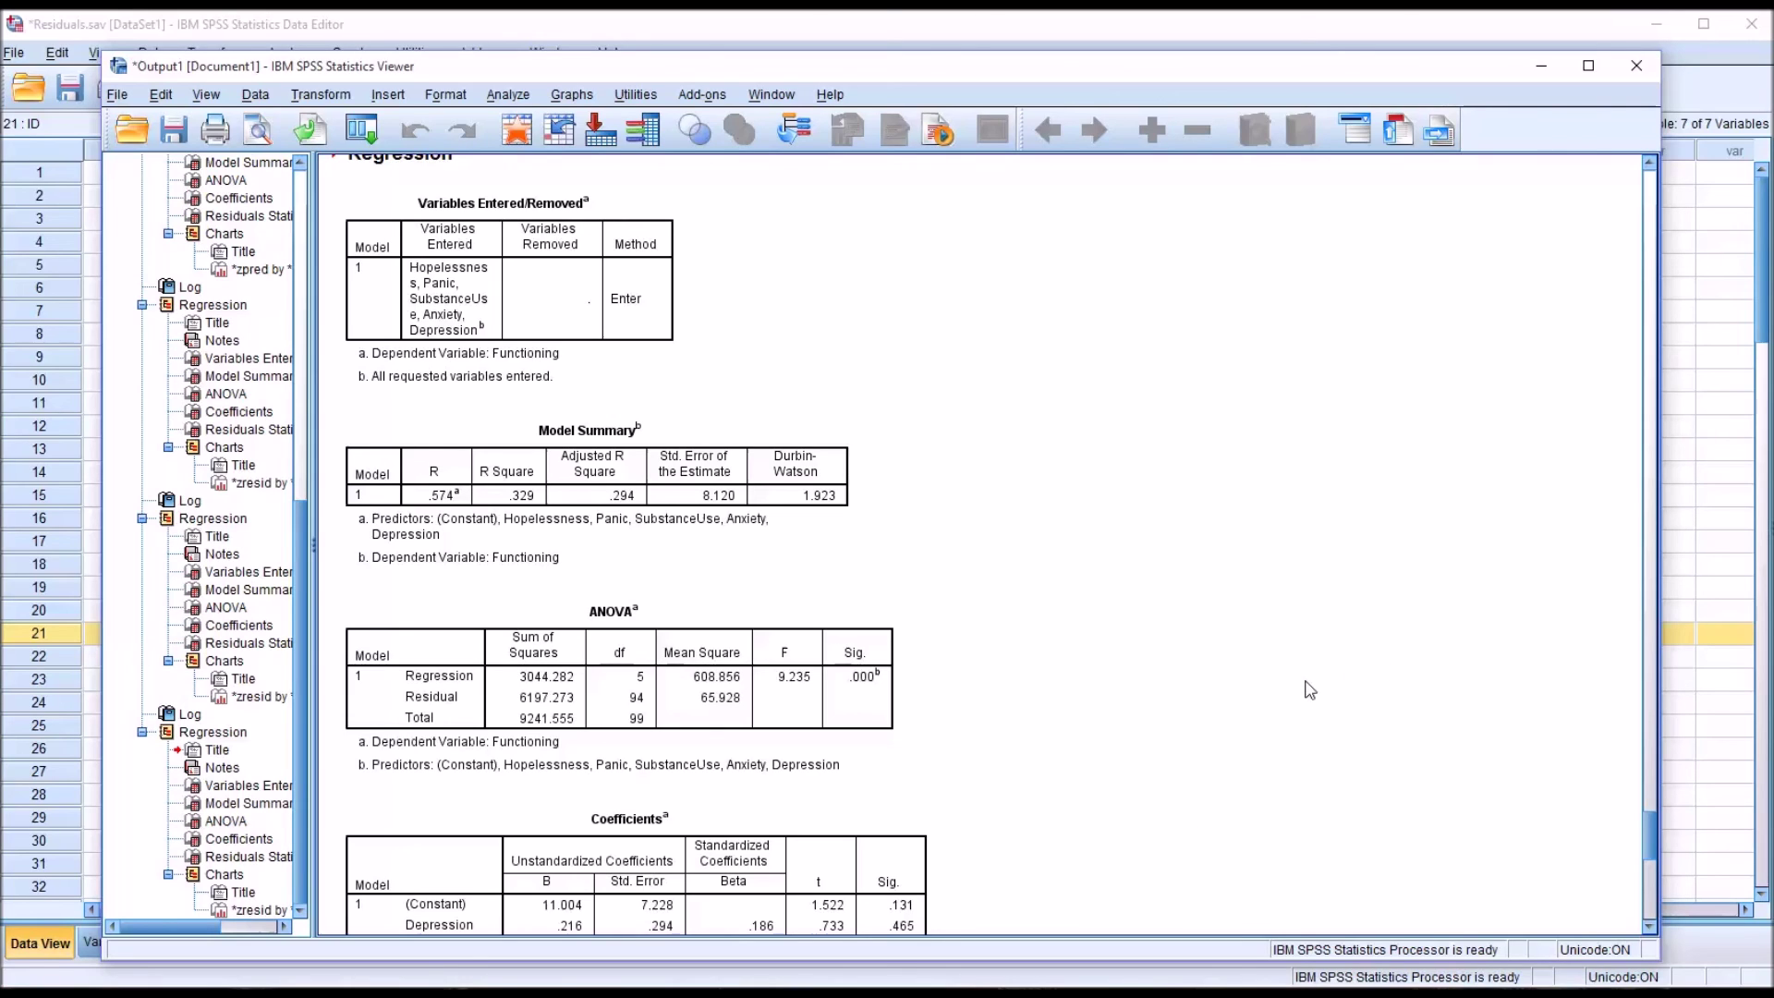
drag(1653, 826, 1649, 891)
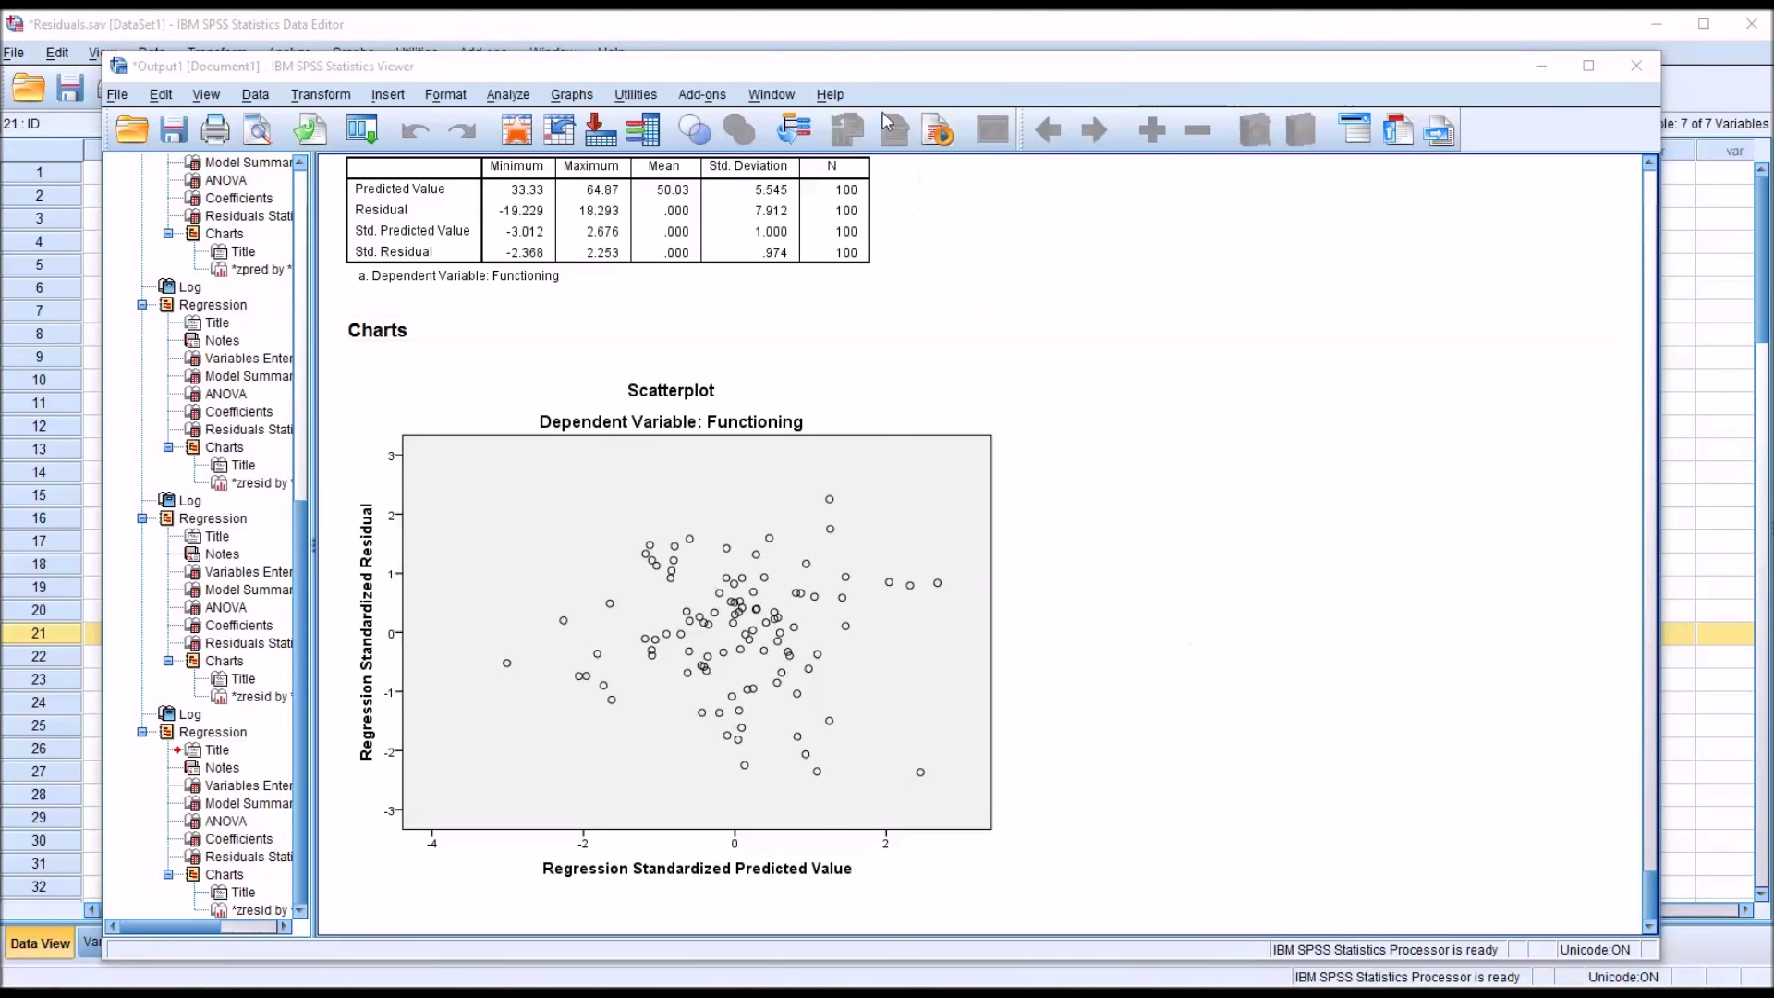
Step: Bring the Residuals.sav Data Editor forward and clear the selection on row 21
click(872, 30)
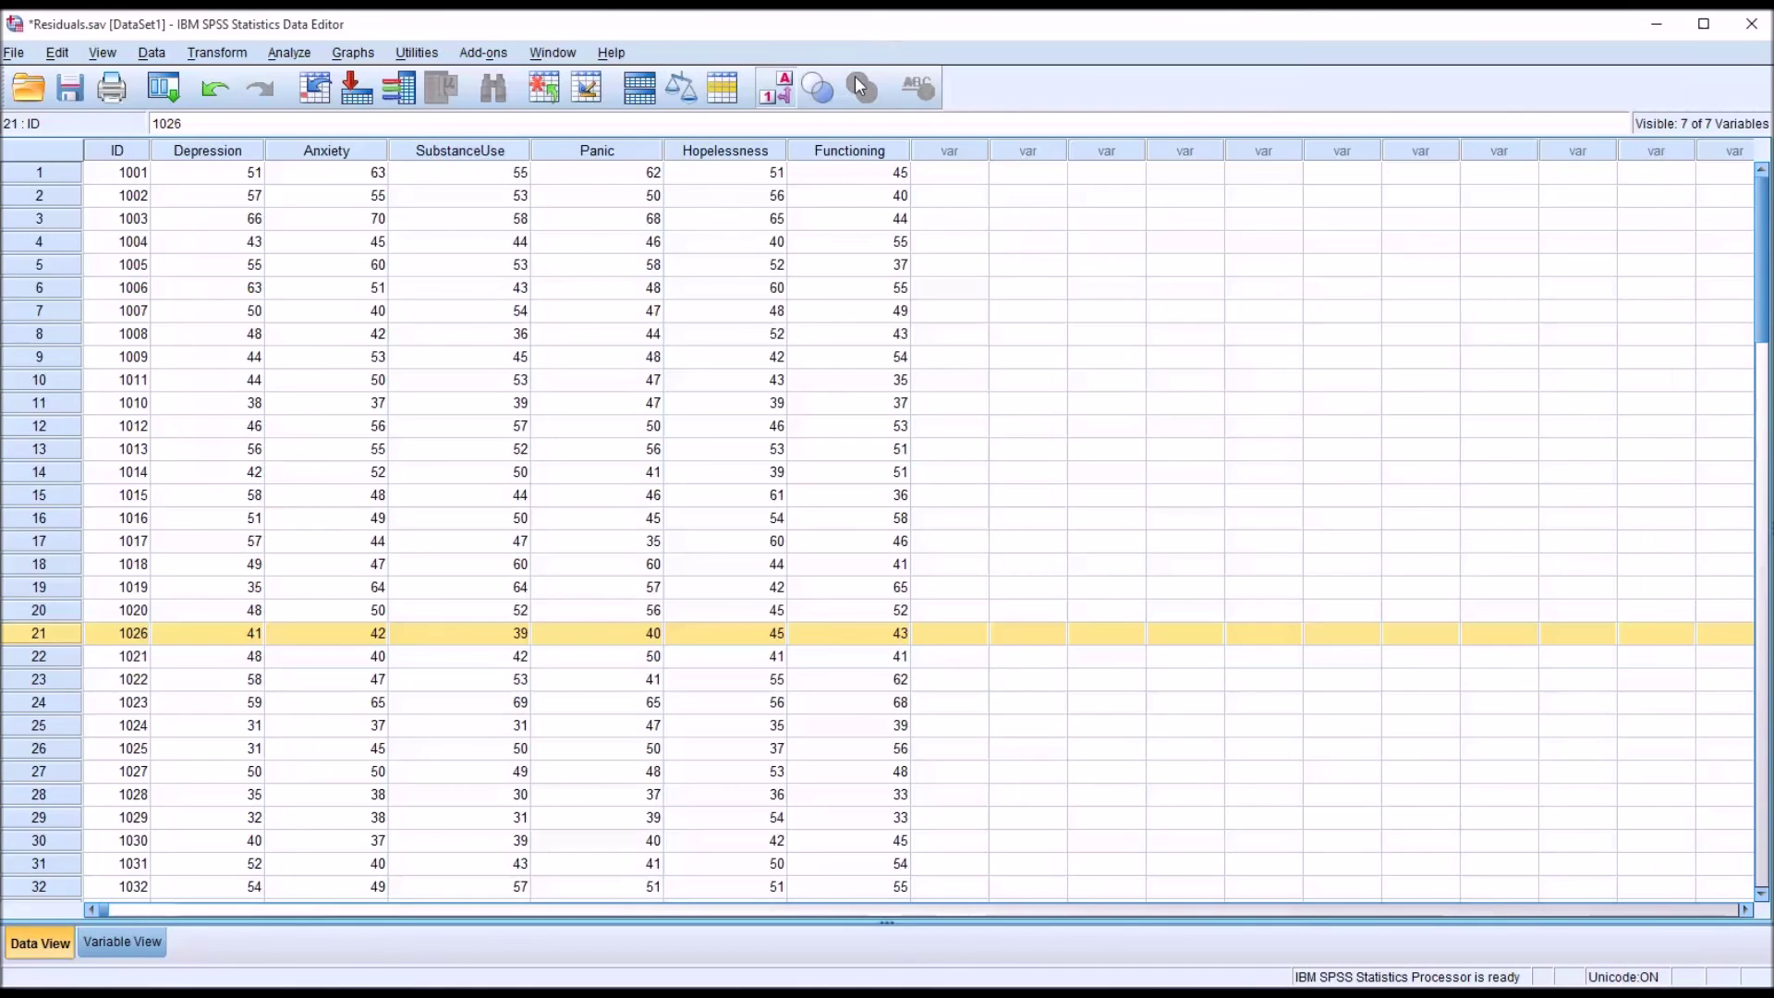
click(961, 176)
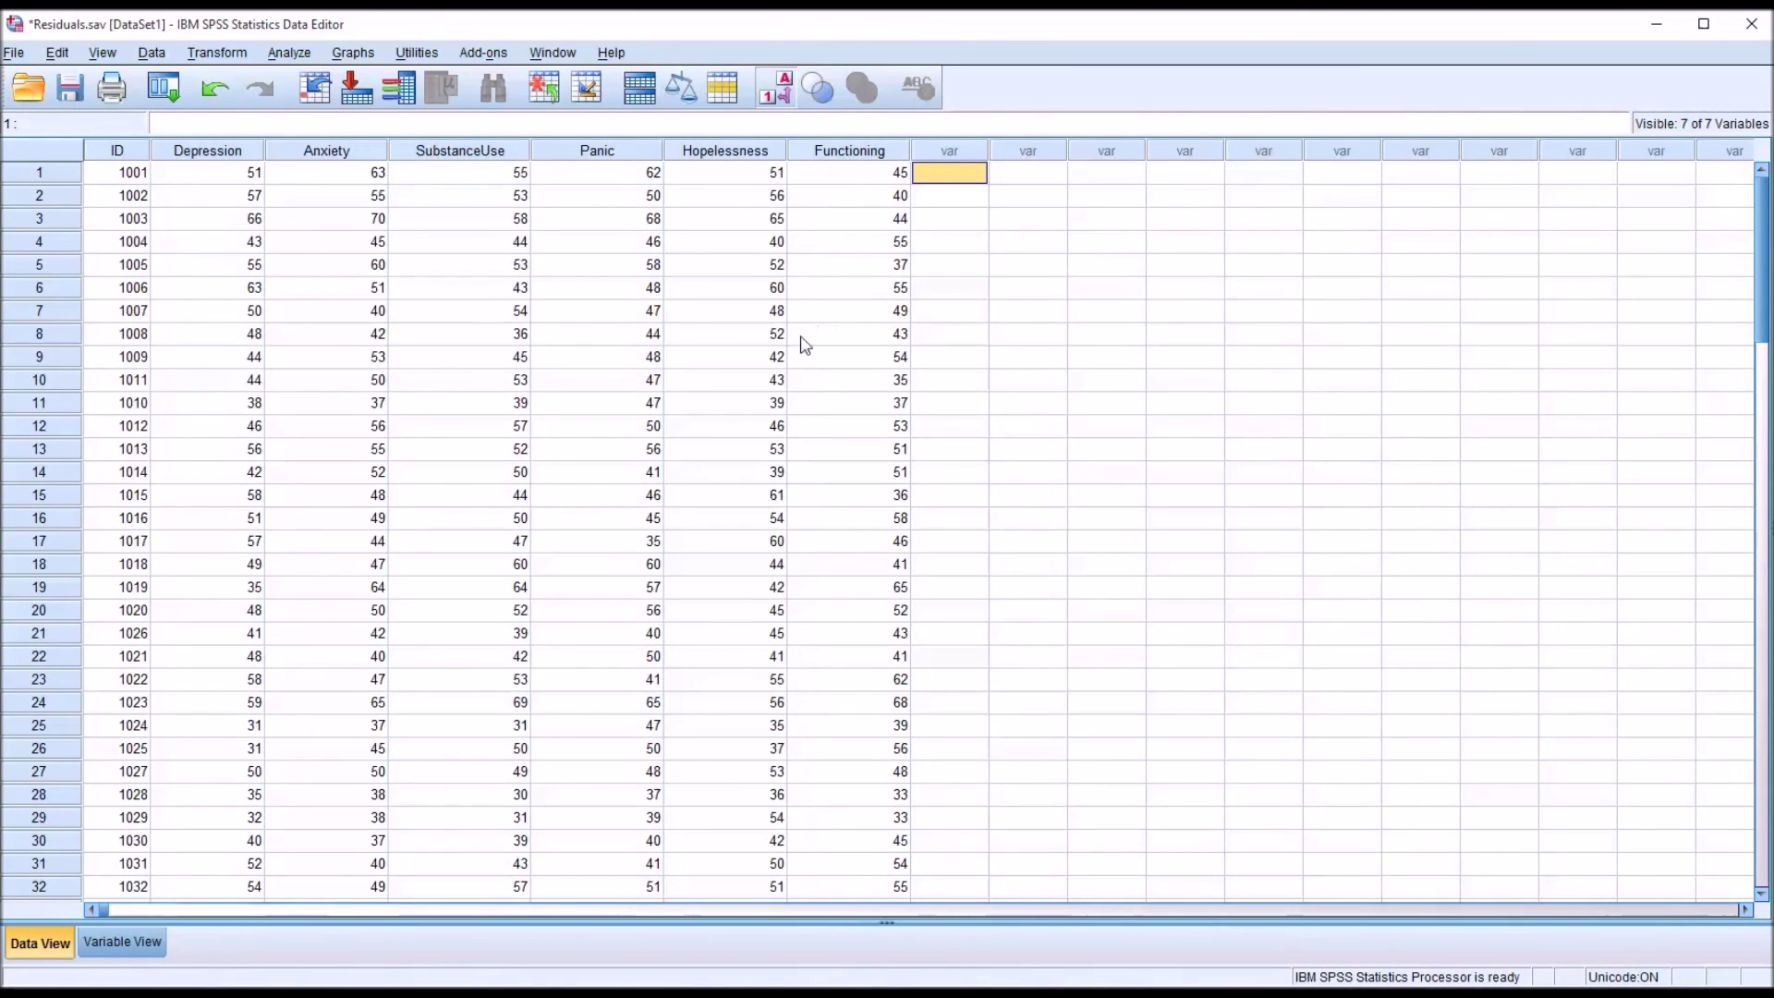